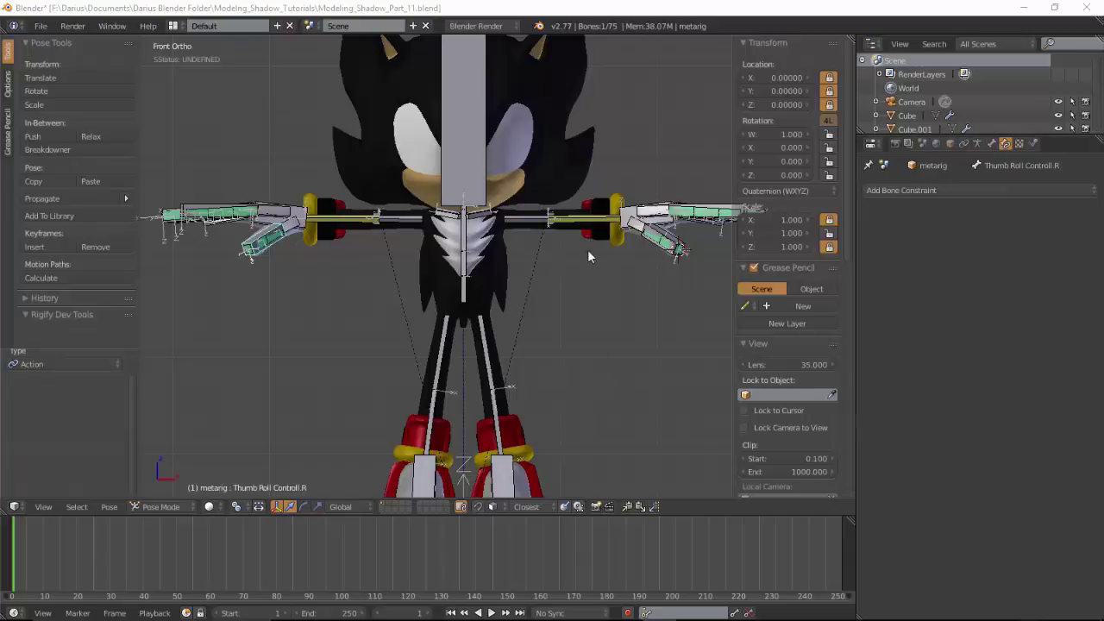
Orbit around the posed rig and zoom in on the character's right hand.
mouse_move(615, 299)
middle_down()
mouse_move(479, 309)
mouse_move(527, 372)
mouse_move(561, 366)
middle_up()
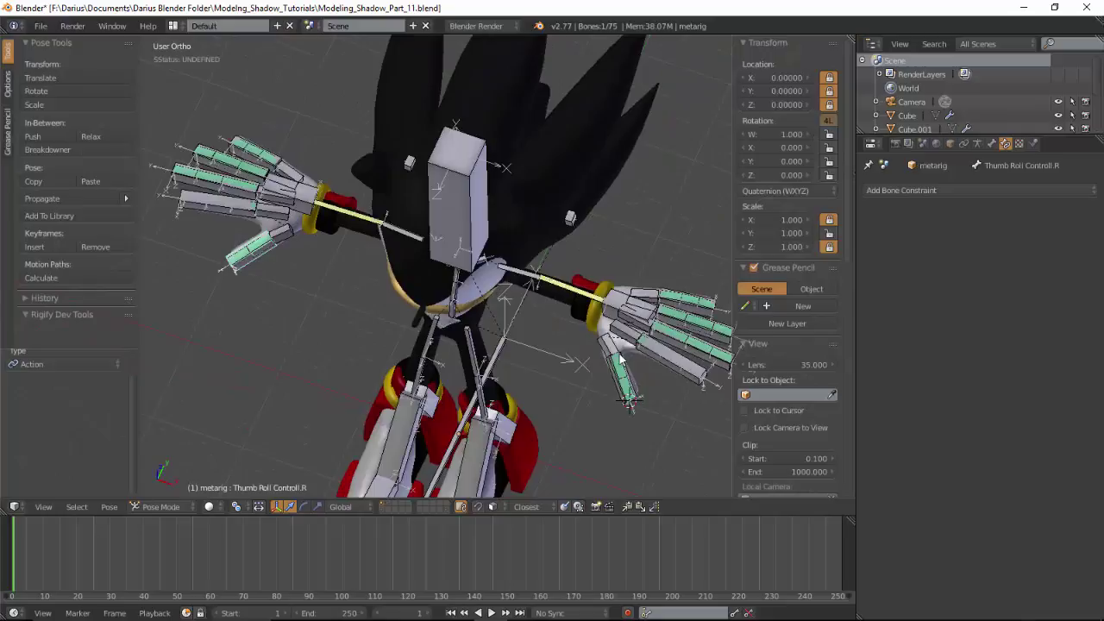
middle_drag(601, 359, 587, 319)
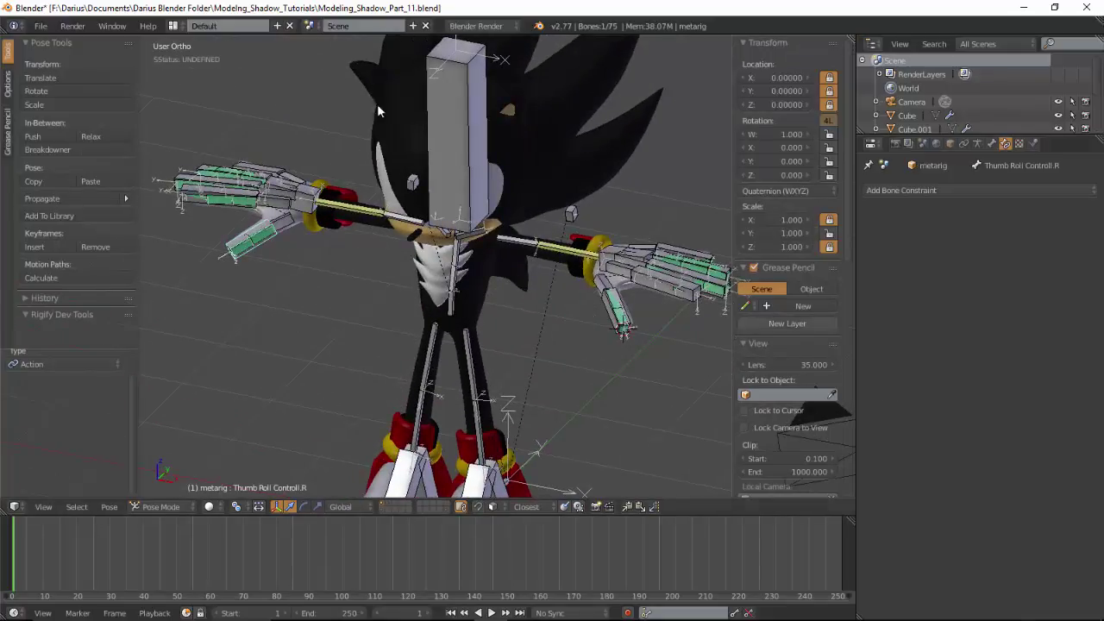
middle_drag(698, 362, 618, 269)
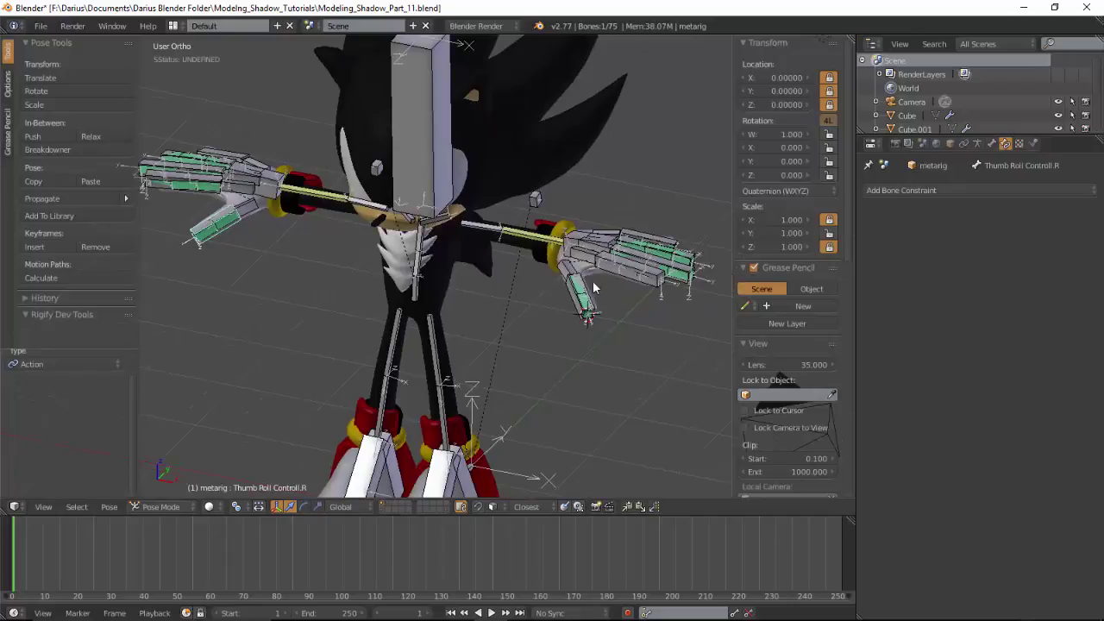
middle_drag(317, 194, 380, 302)
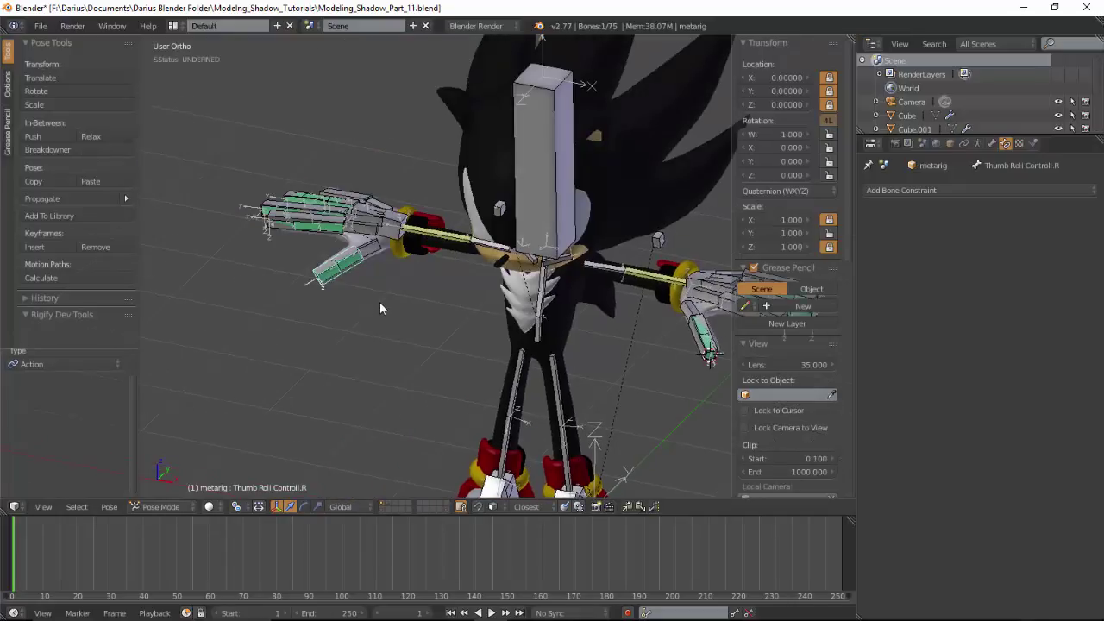
scroll(359, 281, up, 5)
Scale Index Roll Control.R in wireframe to curl the fingers, then cancel to keep them straight.
right_click(361, 327)
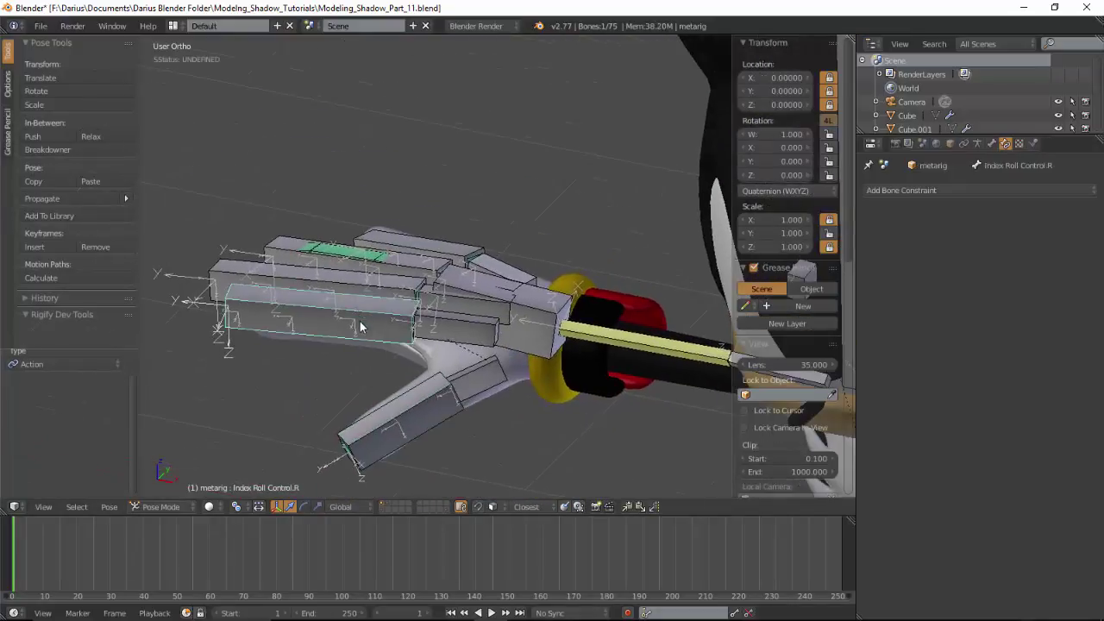
key(z)
key(s)
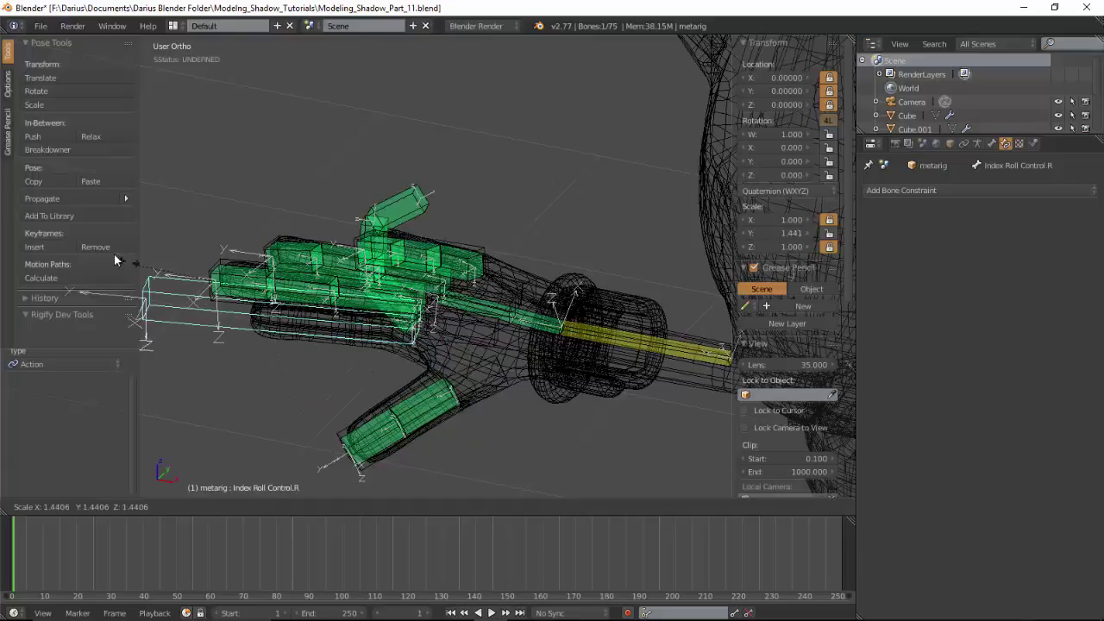
right_click(259, 292)
key(z)
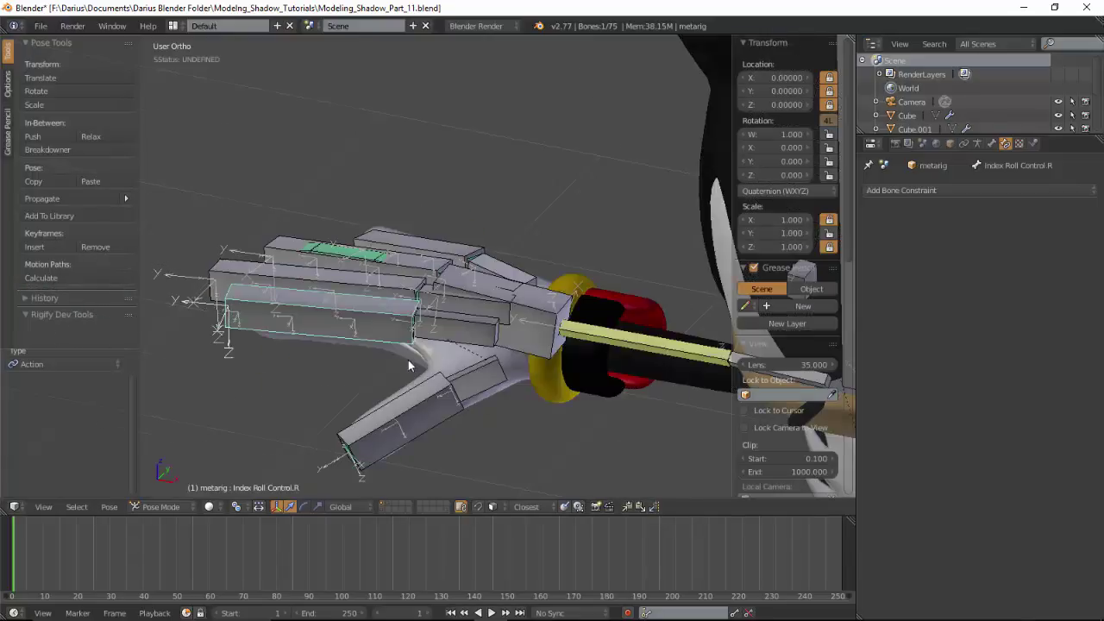
Orbit and zoom to inspect the legs and feet, ending in the Numpad 3 side view.
middle_drag(408, 360, 494, 333)
scroll(478, 337, up, 2)
scroll(478, 337, up, 3)
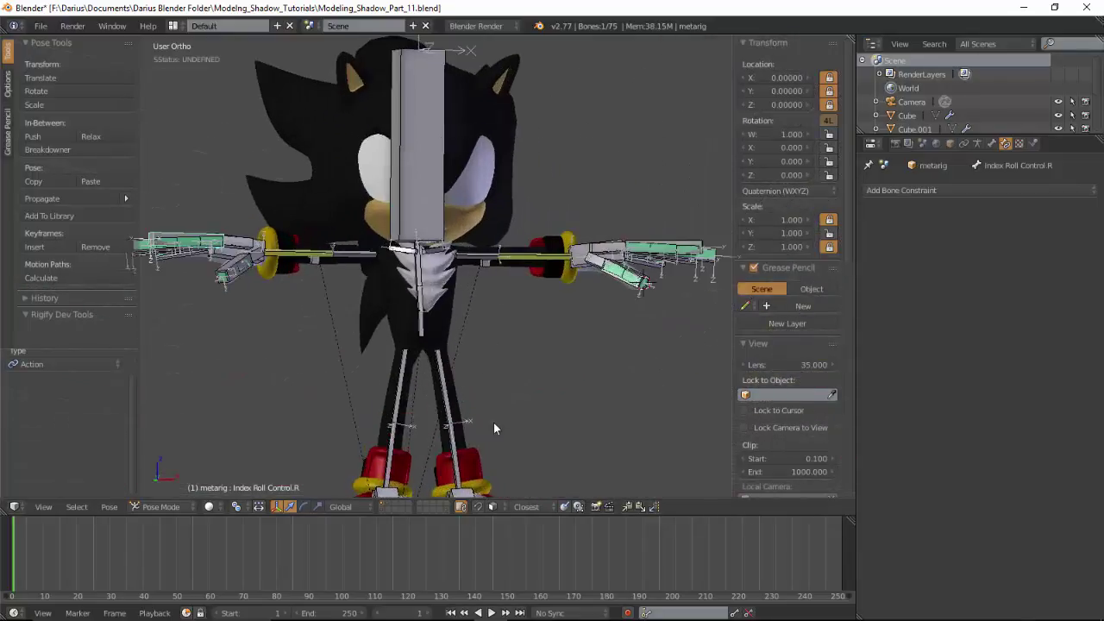
scroll(494, 423, up, 2)
middle_drag(494, 422, 399, 335)
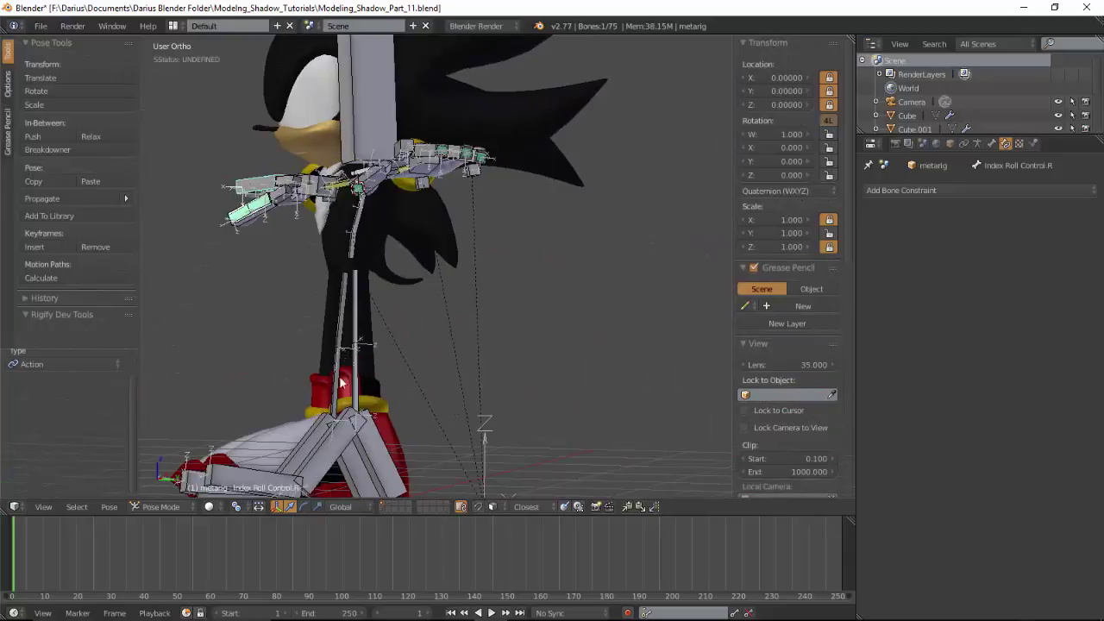
key(KP_3)
scroll(510, 317, down, 2)
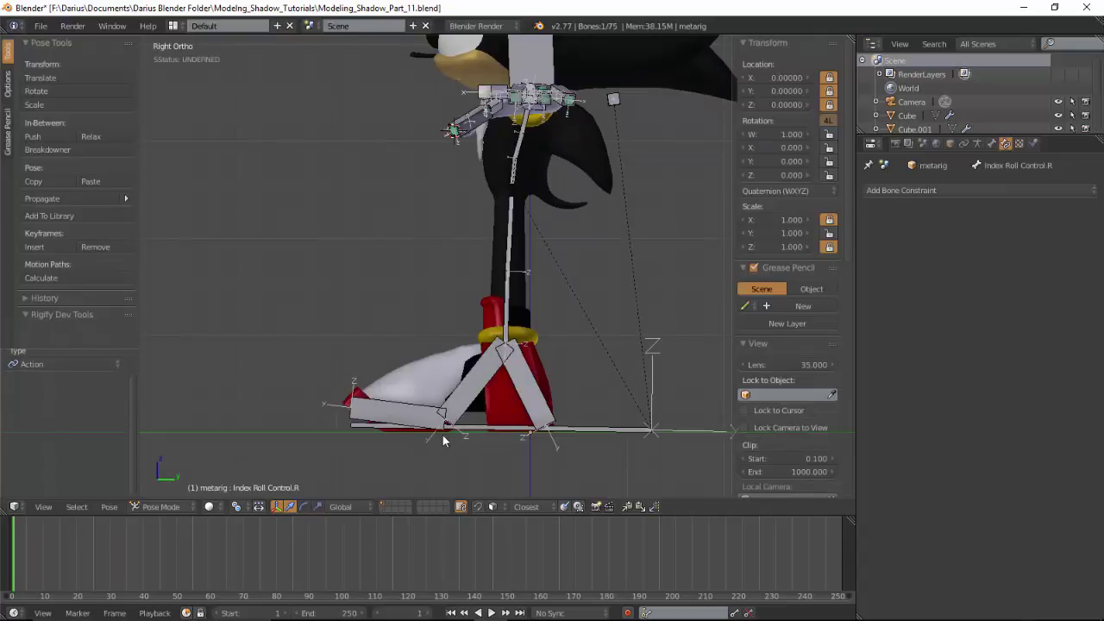
mouse_move(438, 447)
middle_down()
mouse_move(522, 324)
mouse_move(433, 296)
mouse_move(437, 305)
middle_up()
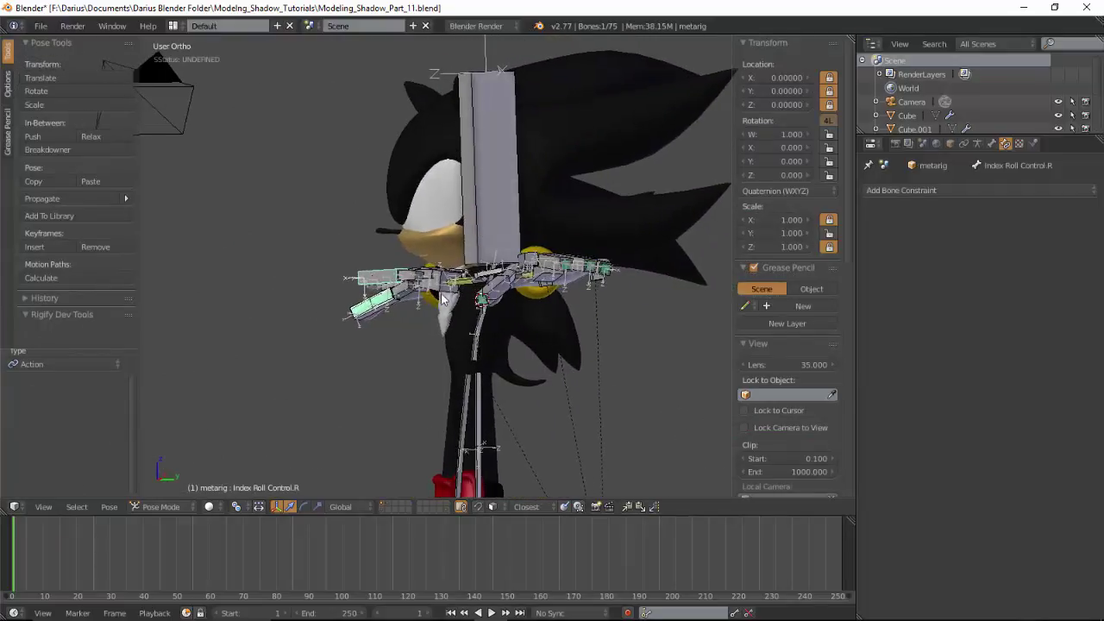
key(KP_3)
In Edit Mode, duplicate the forearm.L bone up beside the head.
key(KP_1)
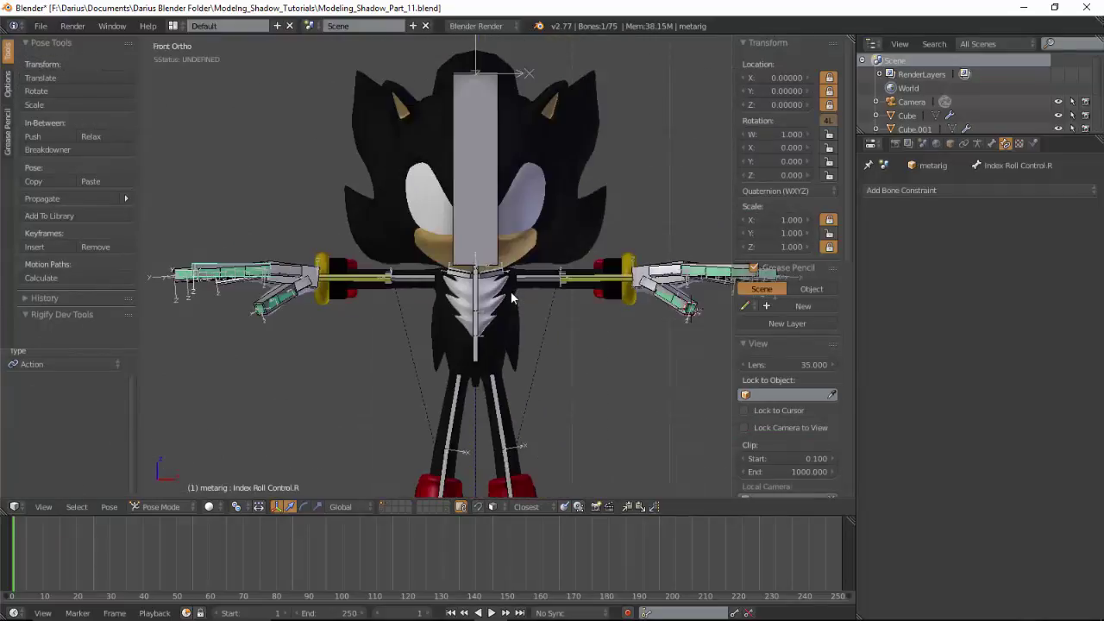
scroll(556, 298, up, 3)
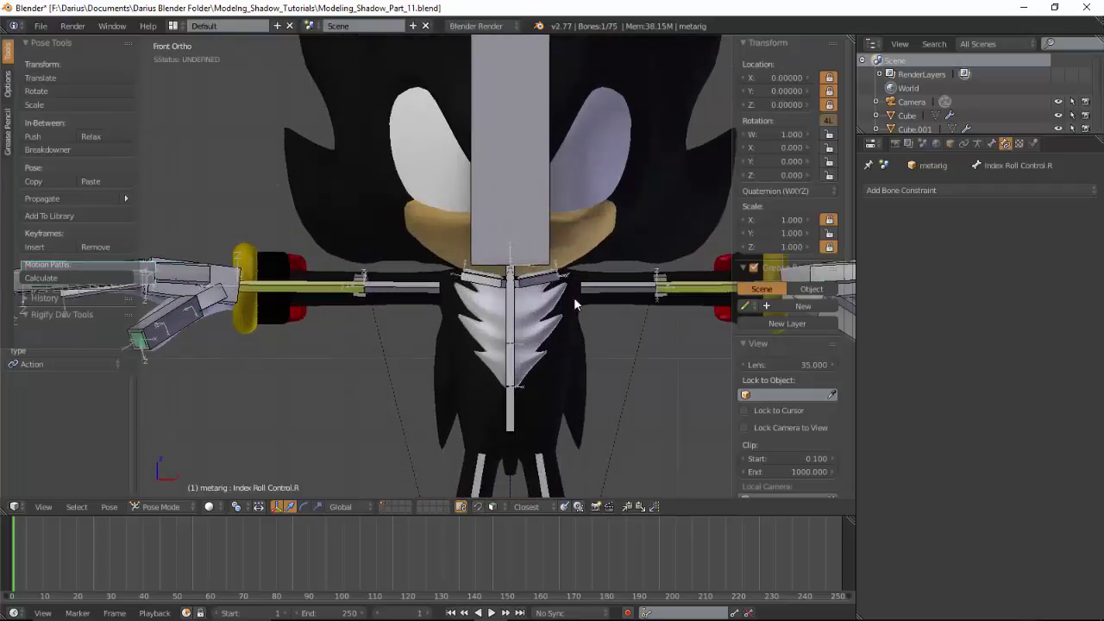
scroll(571, 296, up, 1)
scroll(535, 320, up, 1)
right_click(529, 379)
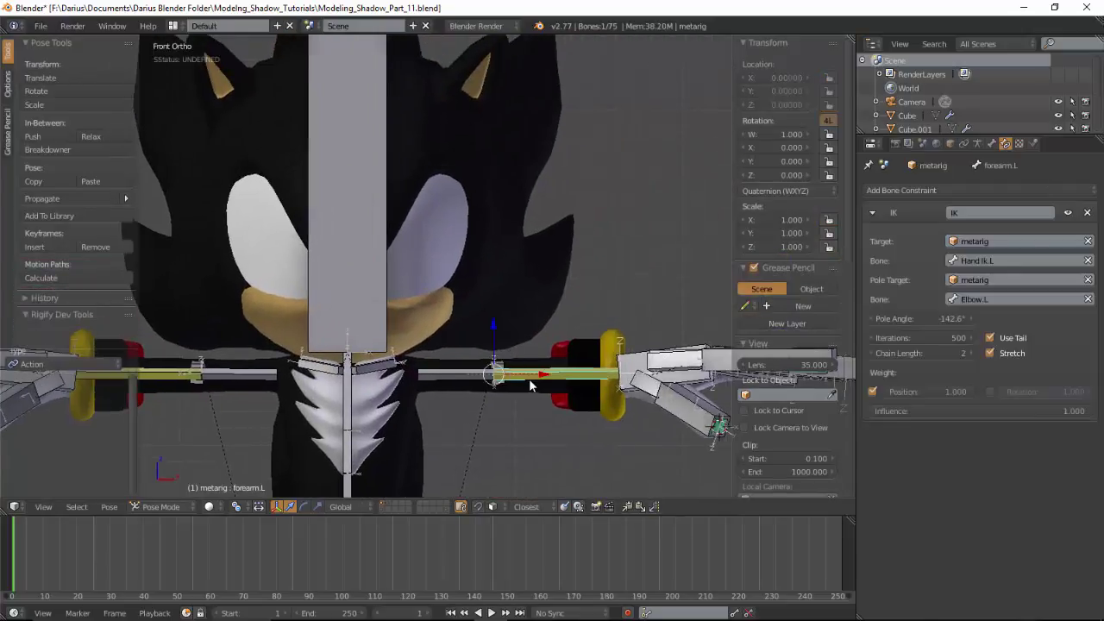
key(Tab)
key(shift+d)
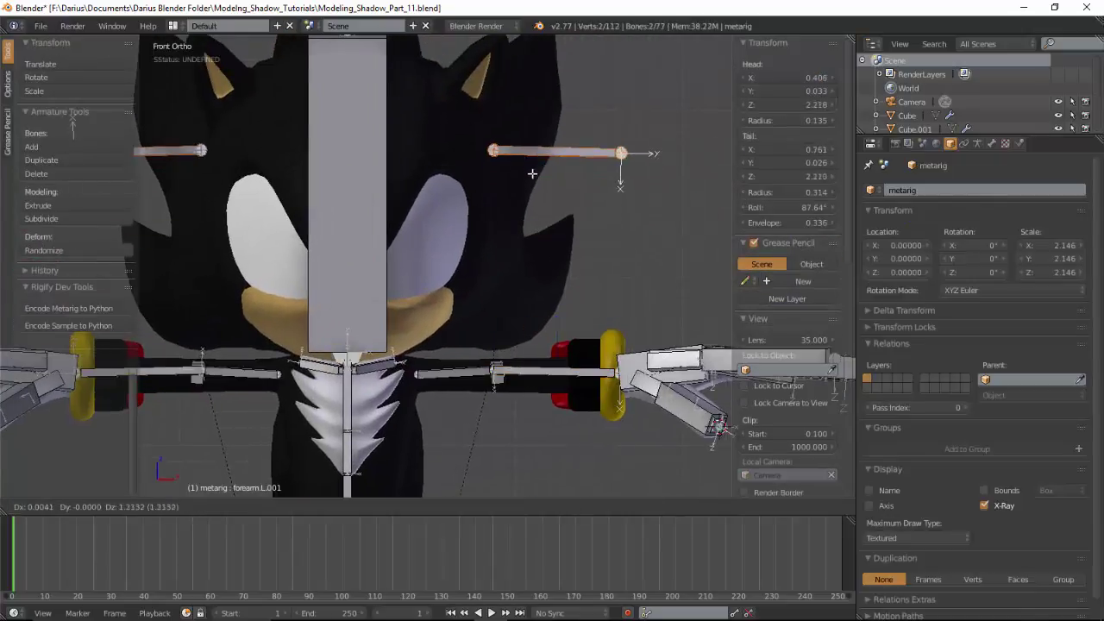
click(531, 172)
From the side view, extrude a second bone from the copy along the back quill.
key(KP_3)
right_click(529, 149)
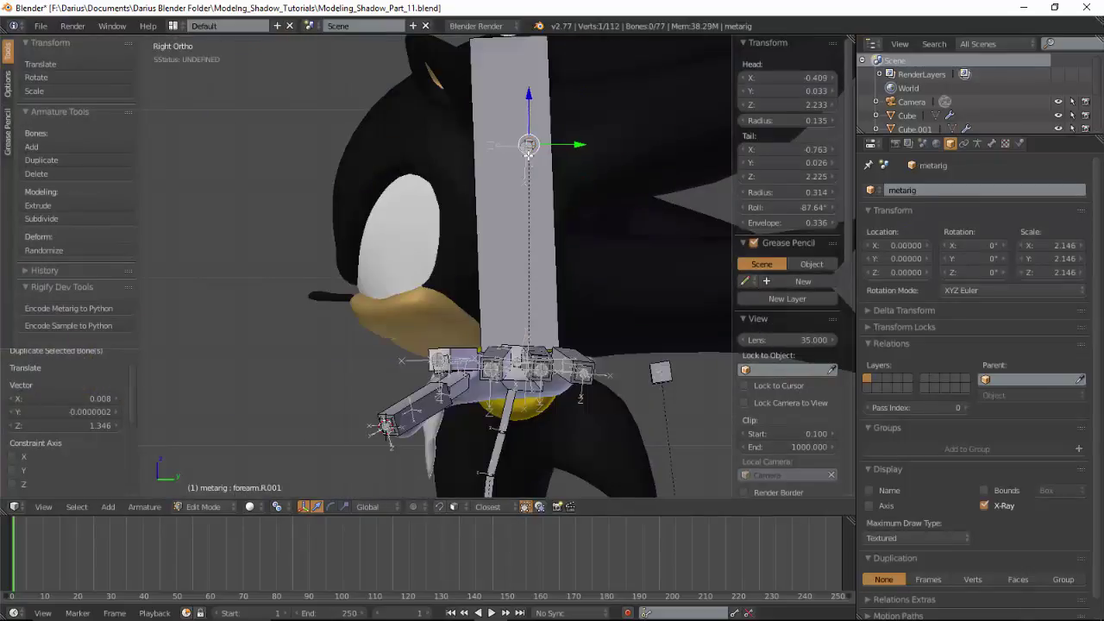
shift+middle_drag(567, 176, 478, 239)
key(g)
key(Escape)
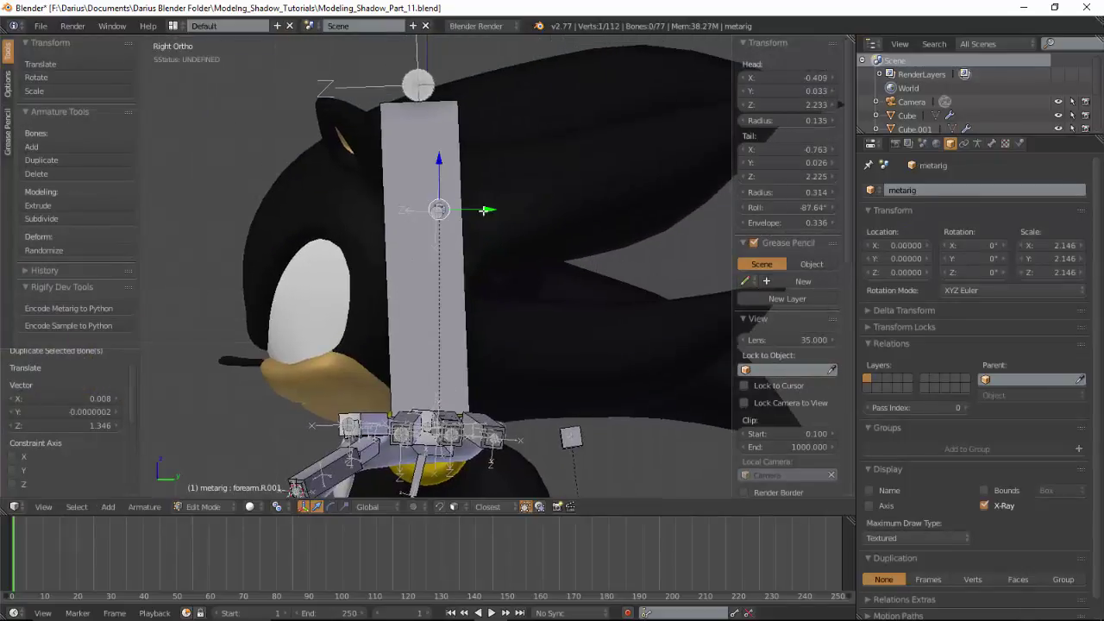
click(437, 212)
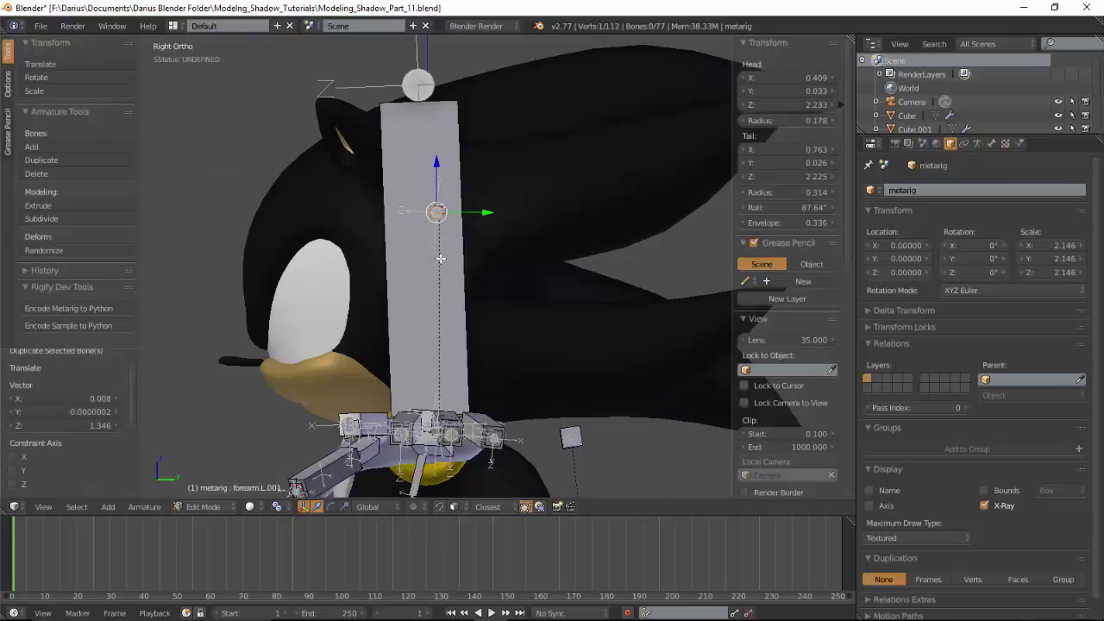
key(e)
click(753, 160)
Adjust the quill joints in front view and subdivide the outer right quill bone.
scroll(690, 216, down, 5)
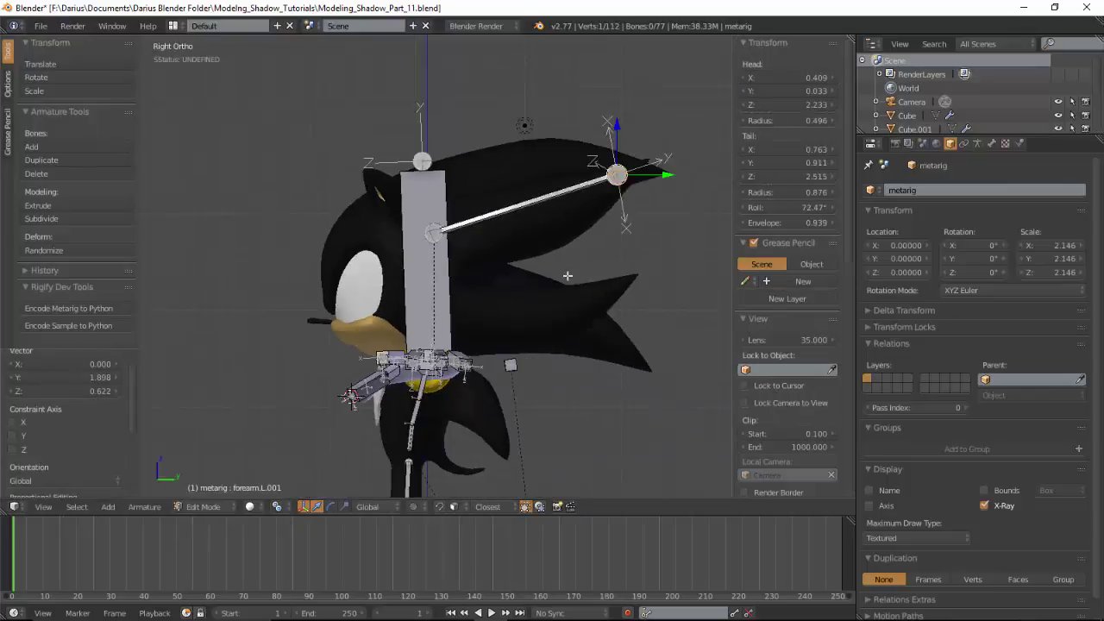
key(KP_1)
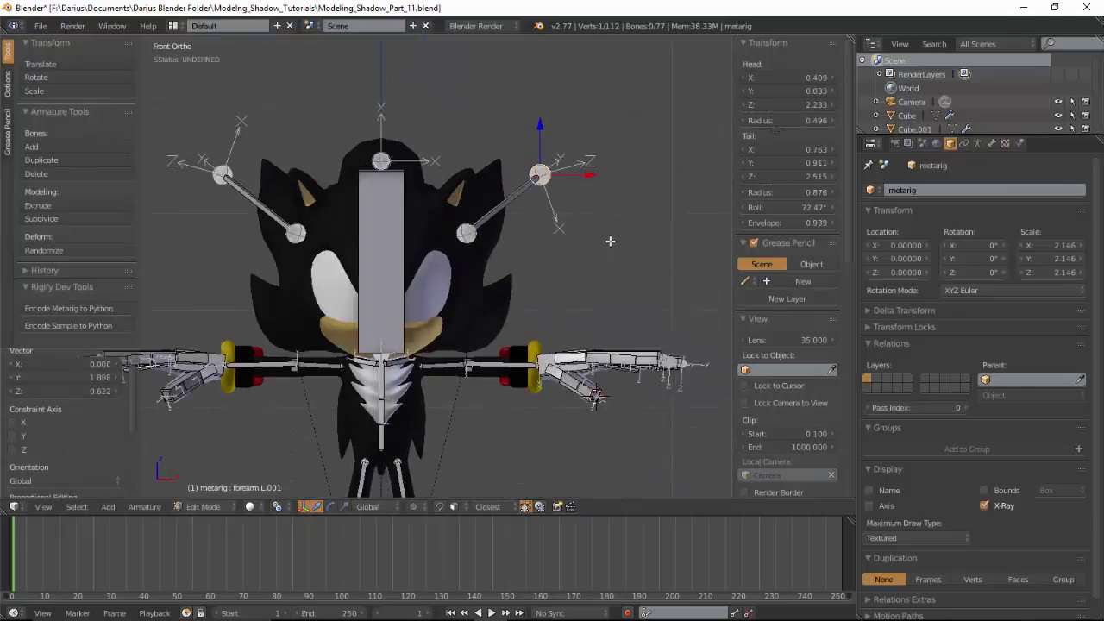
key(g)
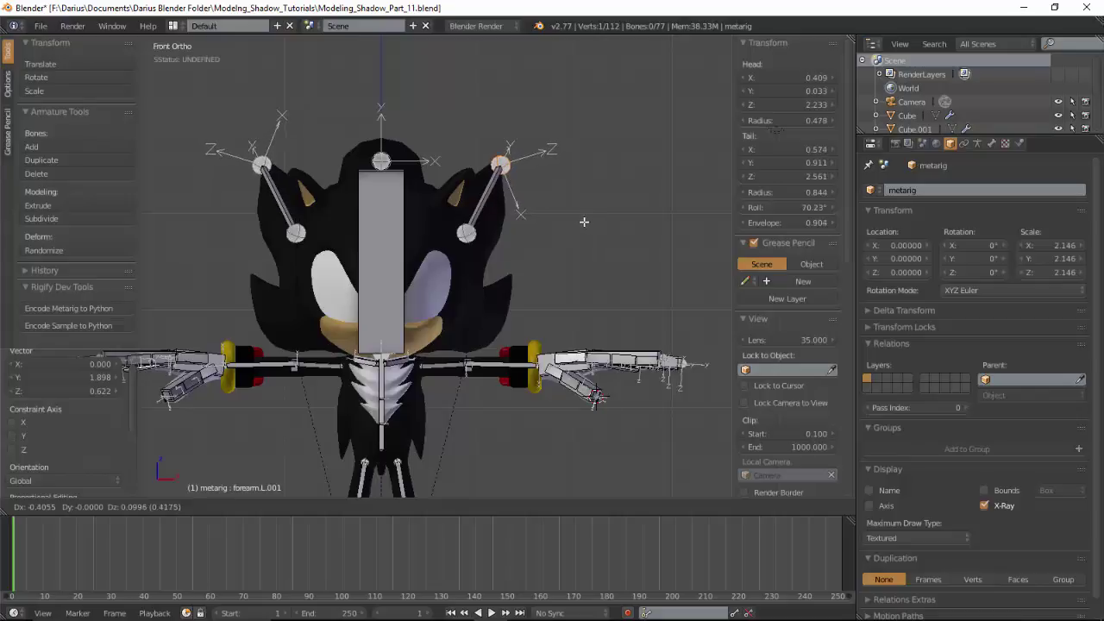
click(584, 222)
right_click(497, 203)
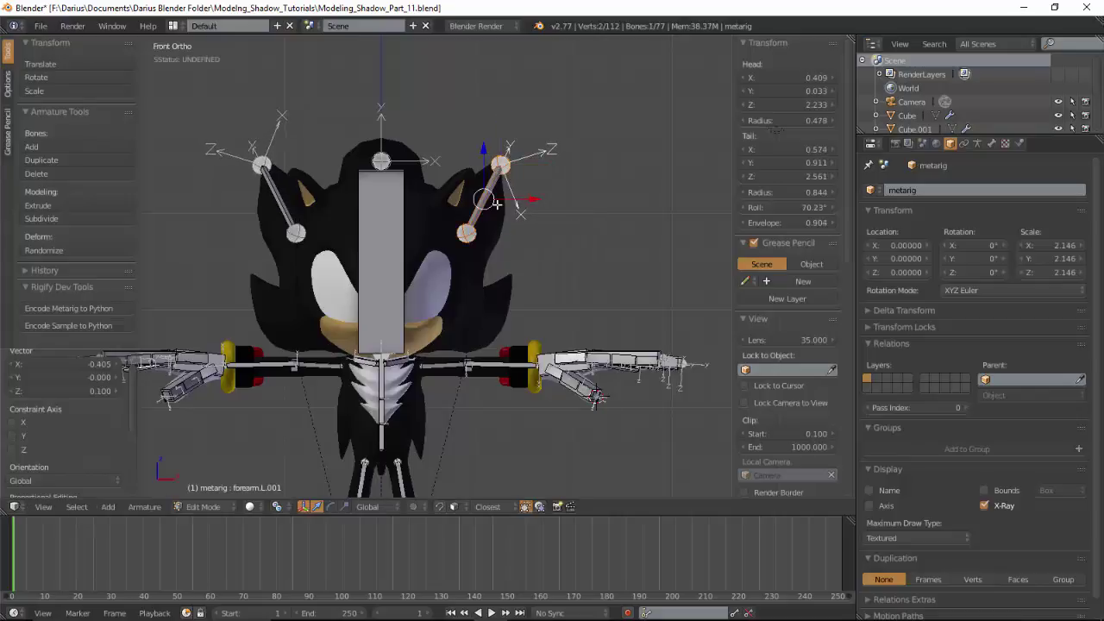
key(w)
click(497, 203)
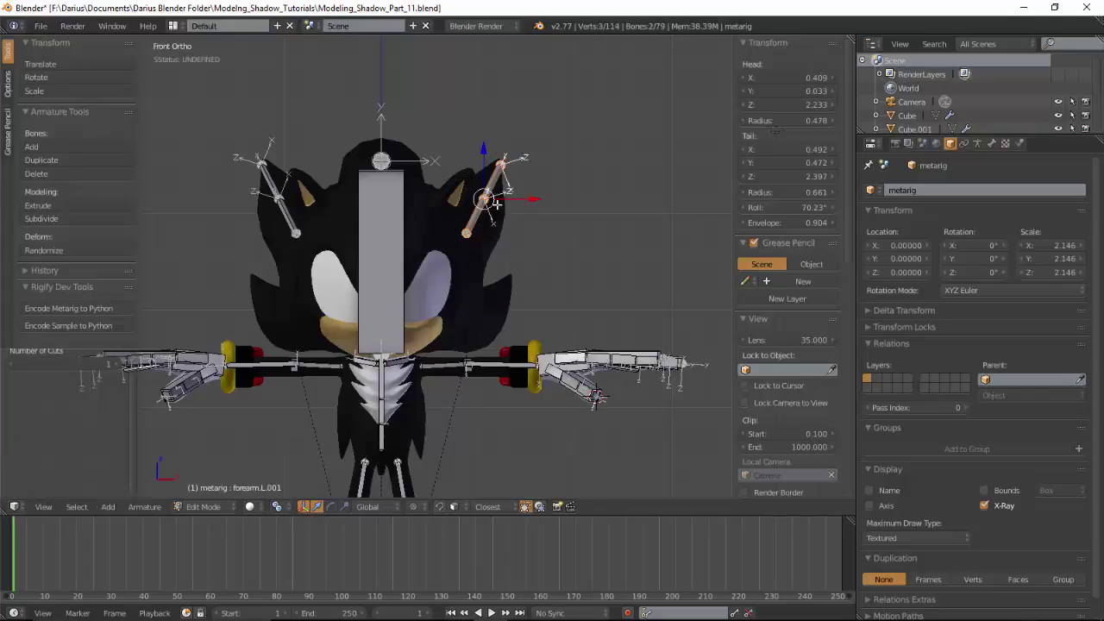
Use 2 subdivision cuts, then bend the quill's middle segment and move its tip up and back.
click(124, 365)
key(KP_3)
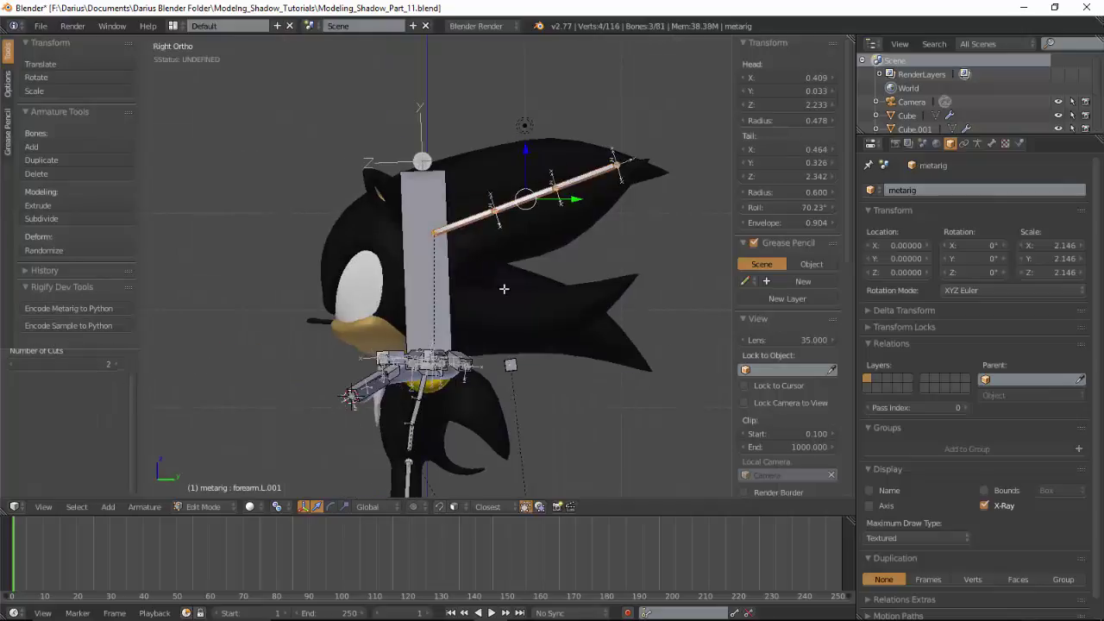
scroll(504, 289, up, 2)
right_click(561, 179)
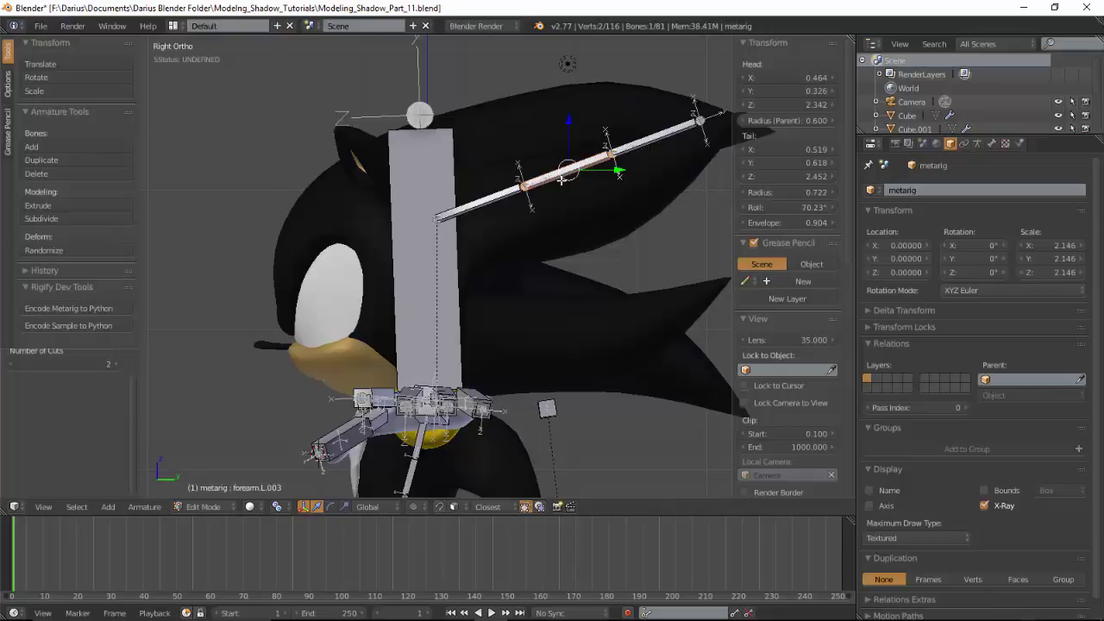
key(g)
click(562, 198)
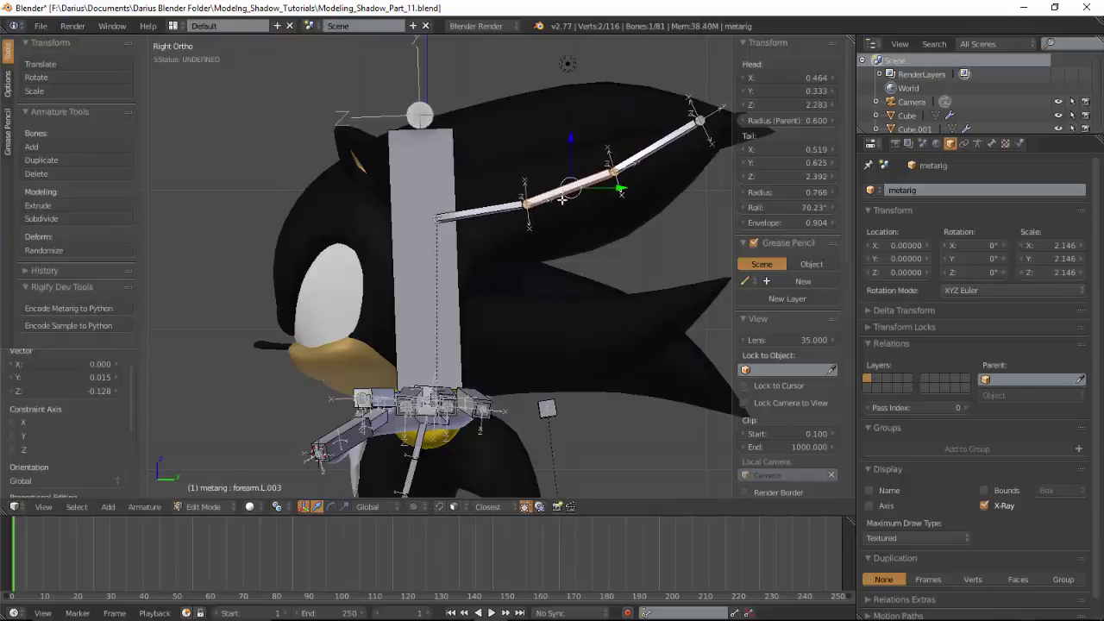
right_click(699, 121)
key(g)
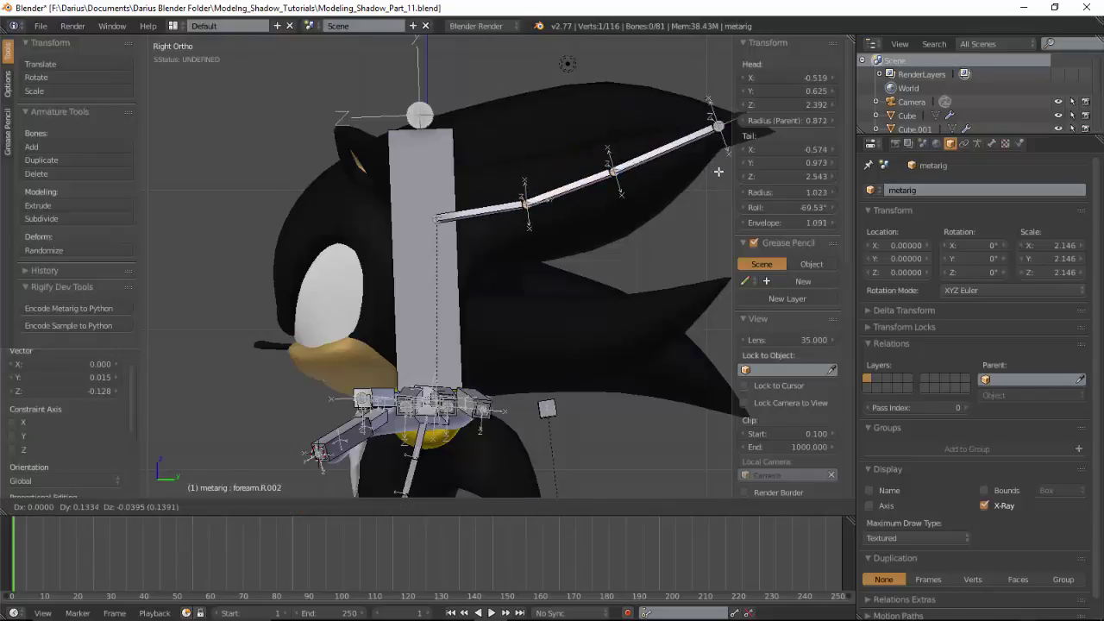
click(720, 129)
Nudge the remaining quill joints to smooth the curve, then select the upper quill bone.
right_click(608, 185)
key(g)
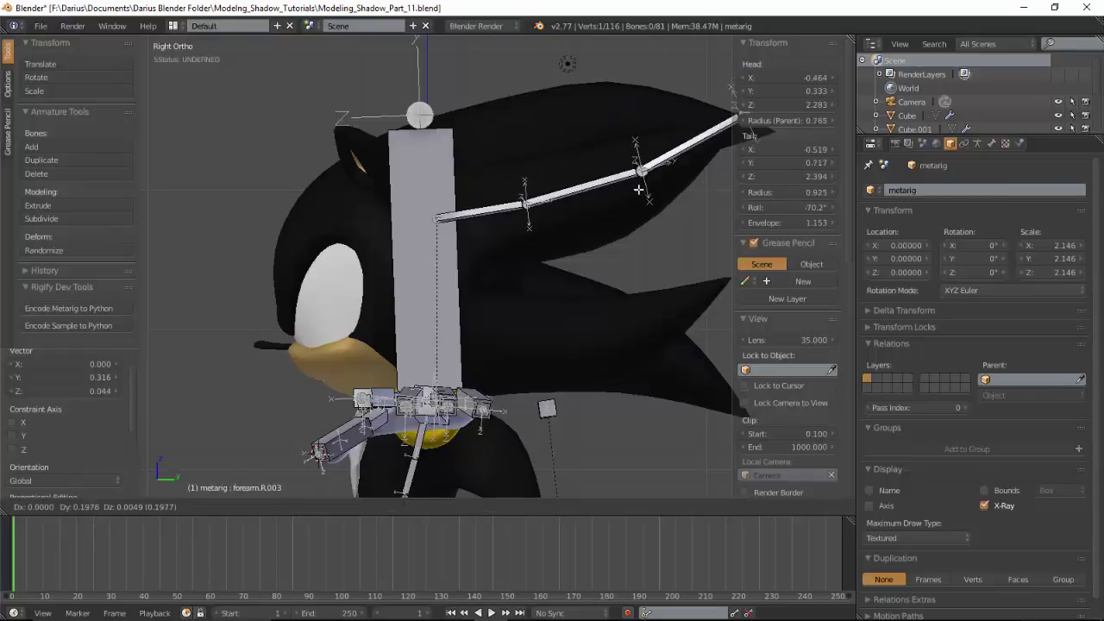
click(626, 192)
right_click(526, 204)
key(g)
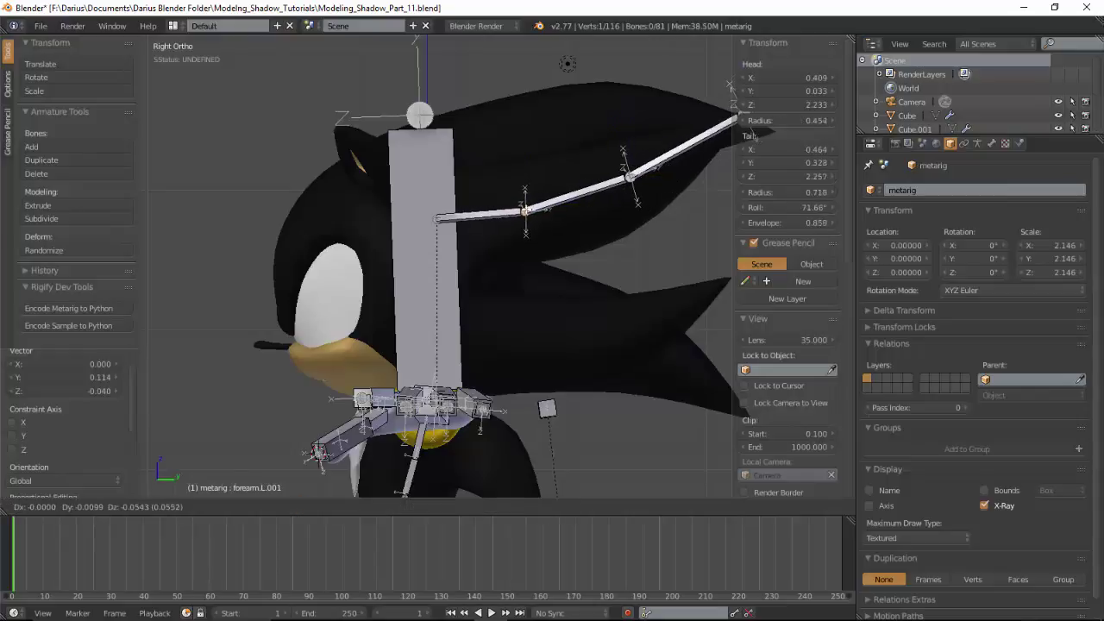
click(533, 214)
scroll(669, 171, down, 1)
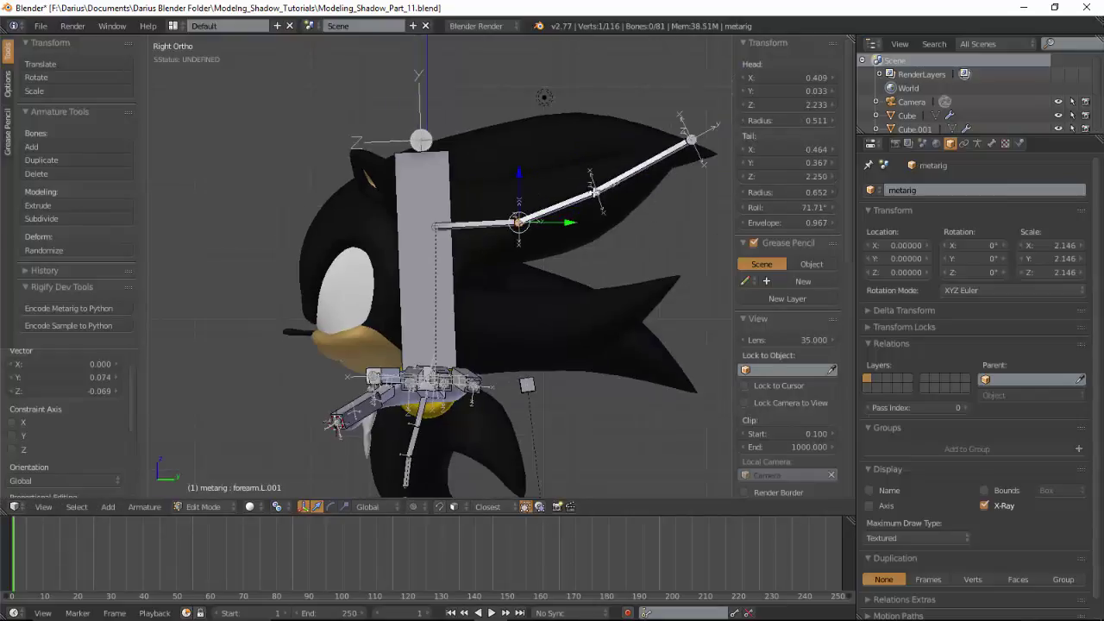
right_click(595, 191)
key(g)
click(604, 195)
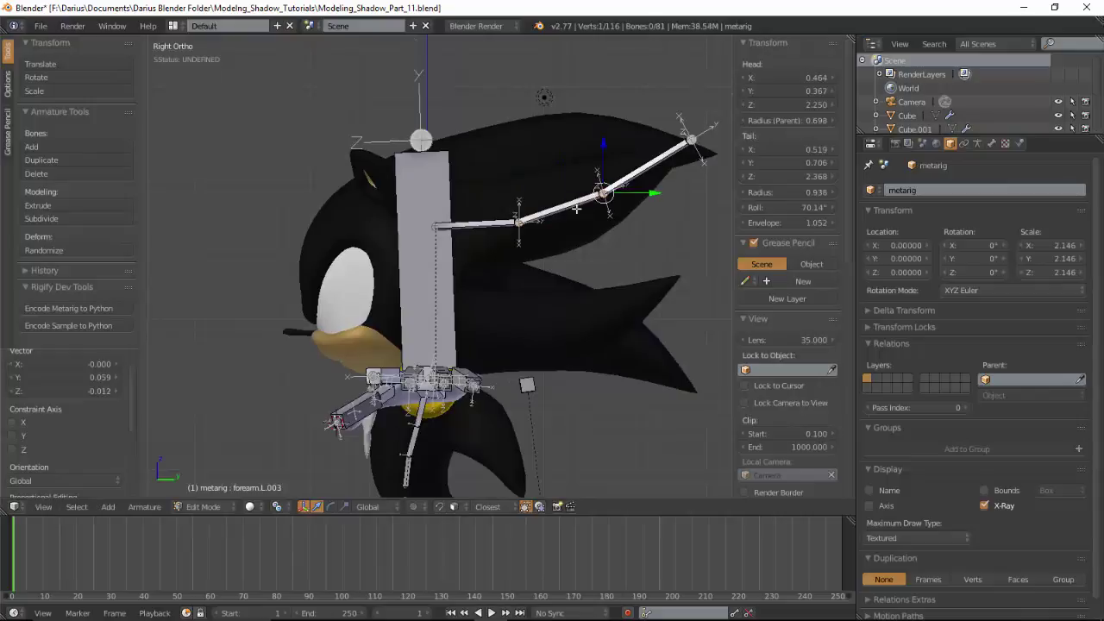
right_click(490, 225)
mouse_move(505, 257)
middle_down()
mouse_move(517, 239)
mouse_move(561, 264)
mouse_move(531, 295)
mouse_move(552, 284)
middle_up()
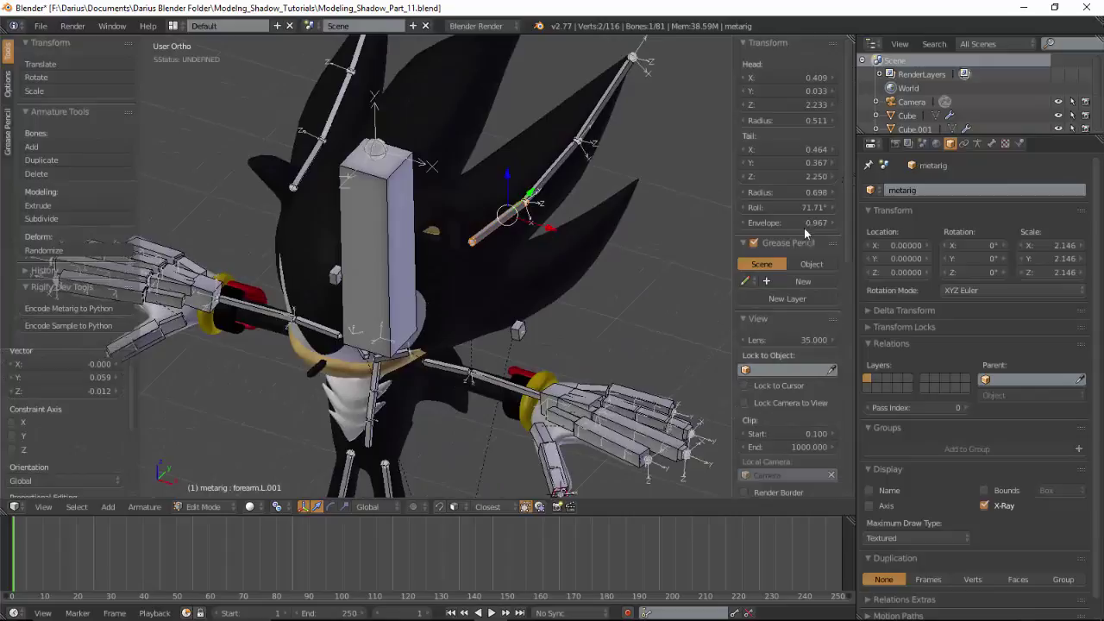
Rename the selected upper quill bone to Quill1 in the Bone properties.
click(991, 144)
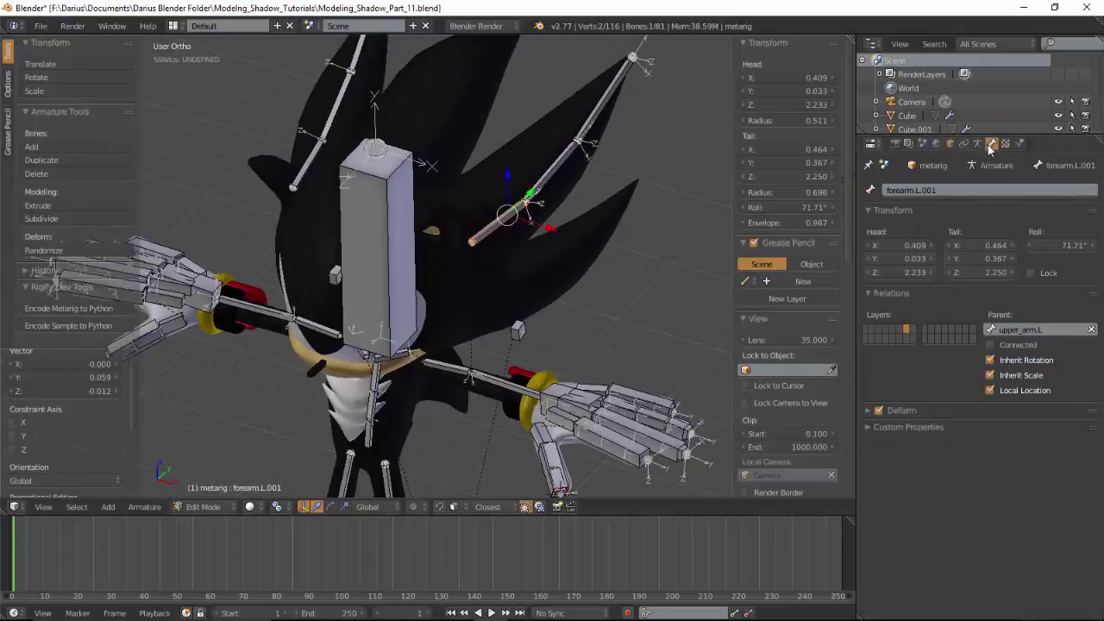
click(938, 192)
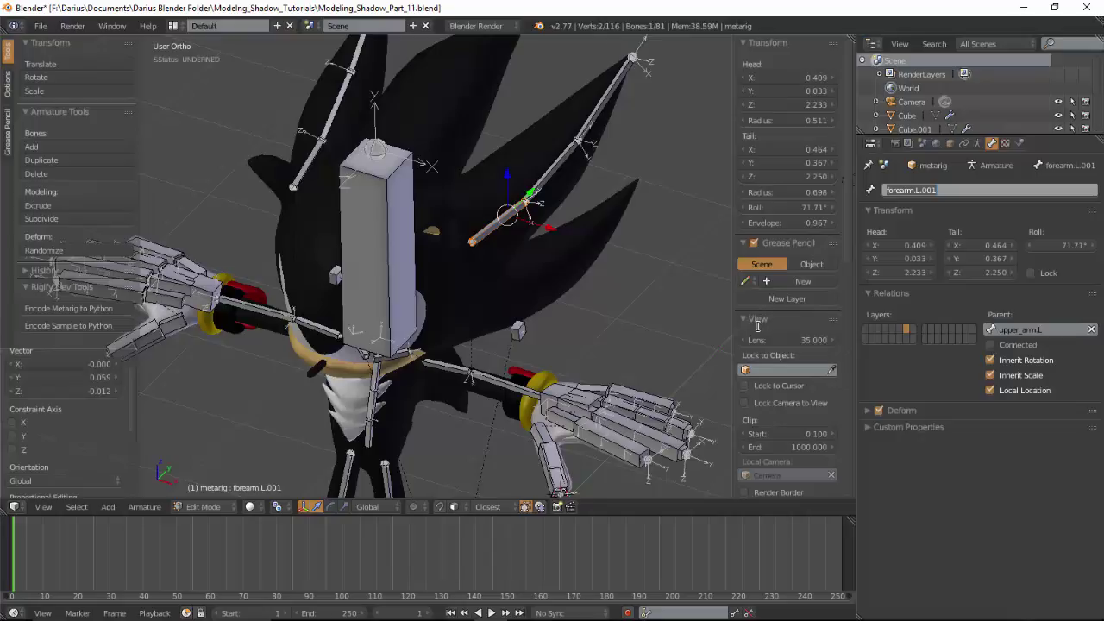
text(Quill1)
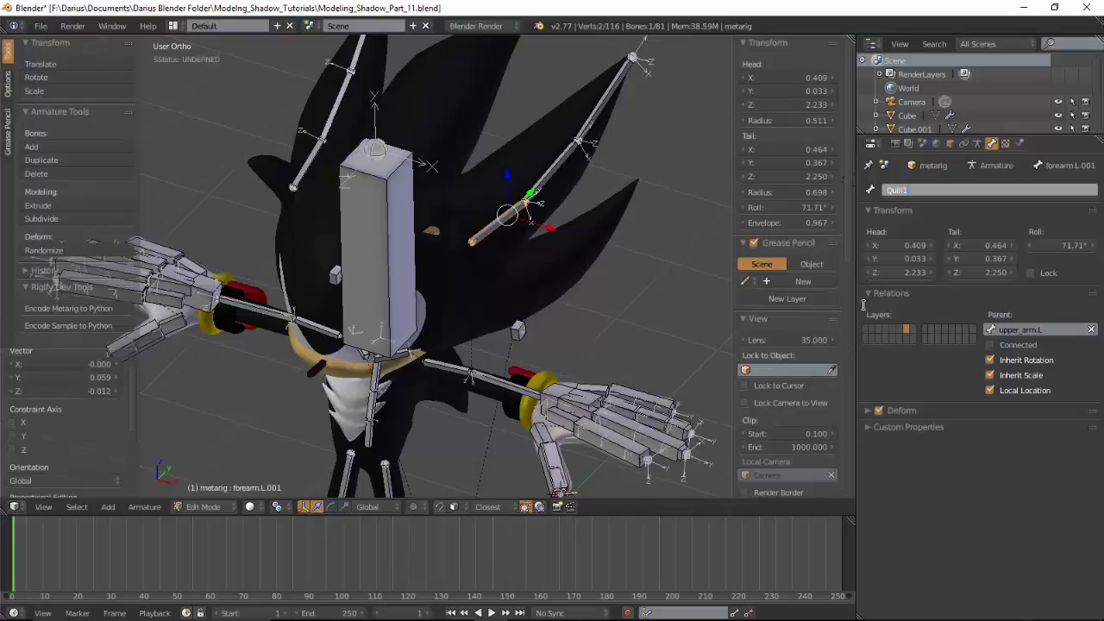
key(Return)
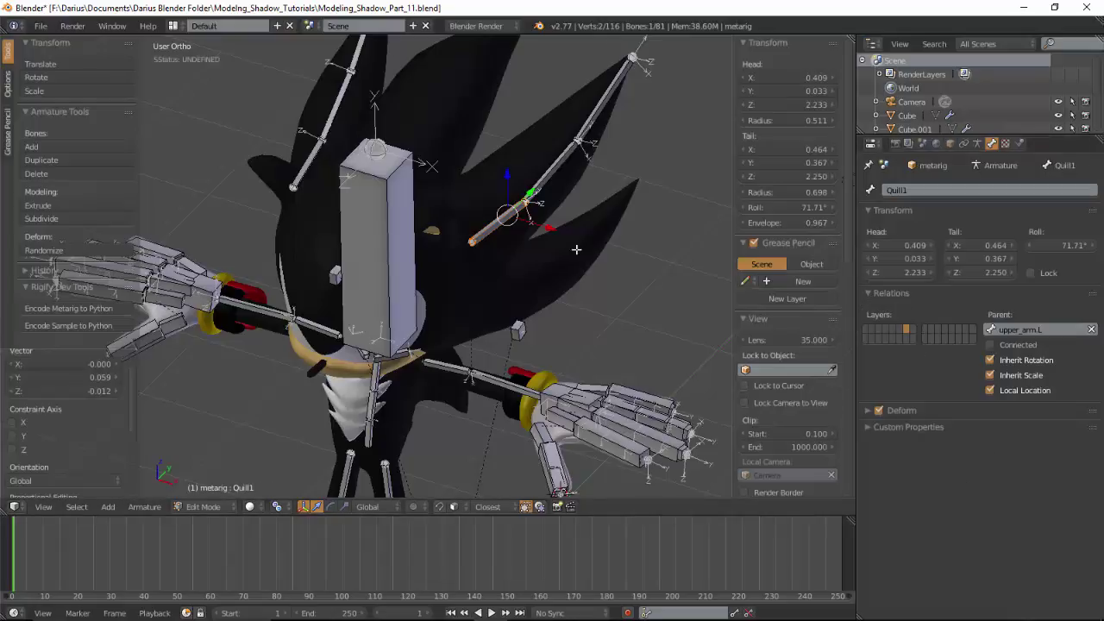
middle_drag(572, 247, 536, 229)
Undo the last two edits and rename the upper quill bone Quill.L.
key(ctrl+z)
key(ctrl+z)
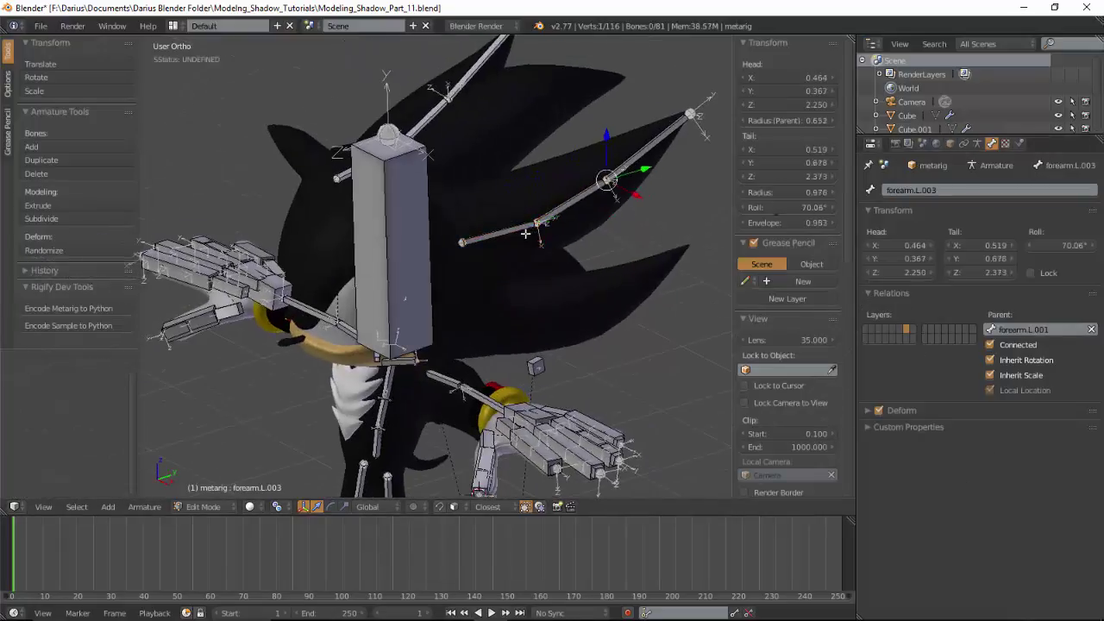
key(ctrl+z)
key(ctrl+z)
key(ctrl+z)
key(ctrl+z)
key(ctrl+z)
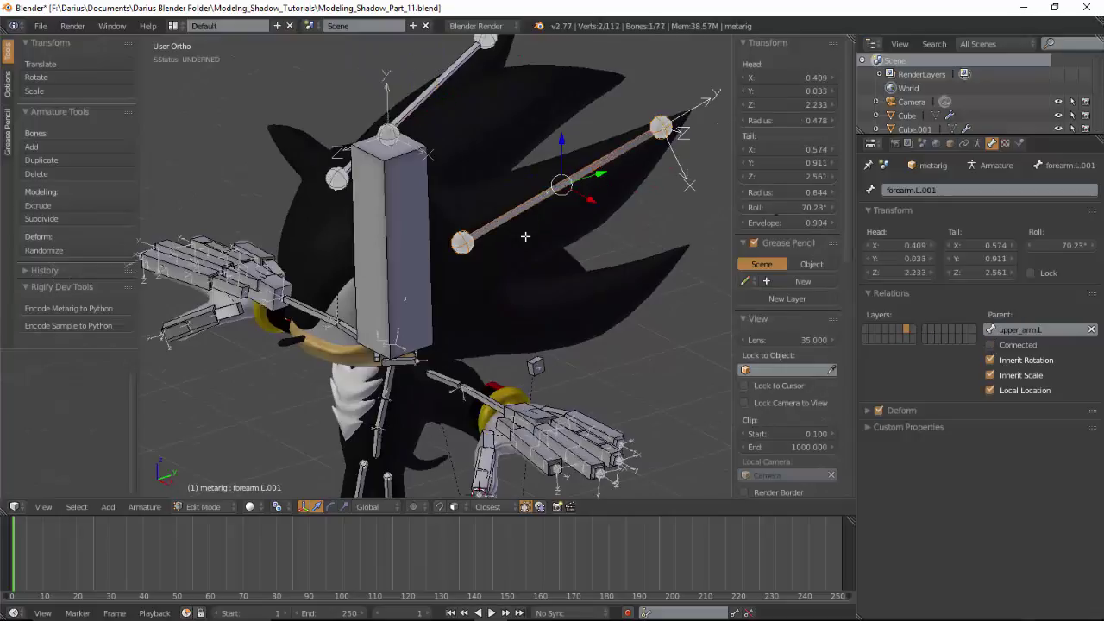
click(929, 190)
text(Quill.L)
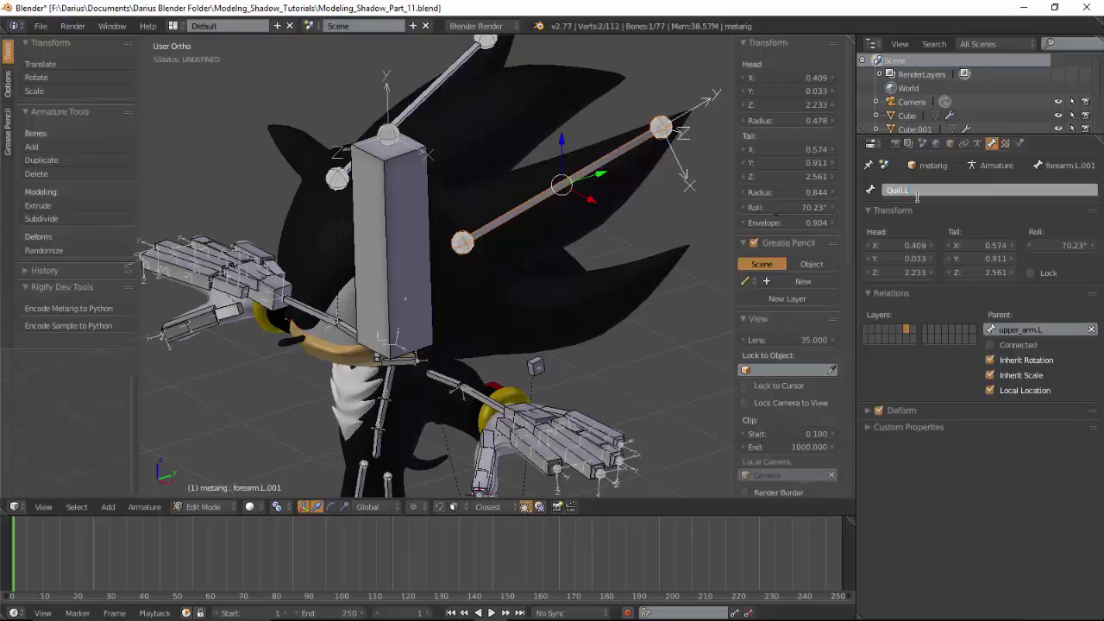
key(Return)
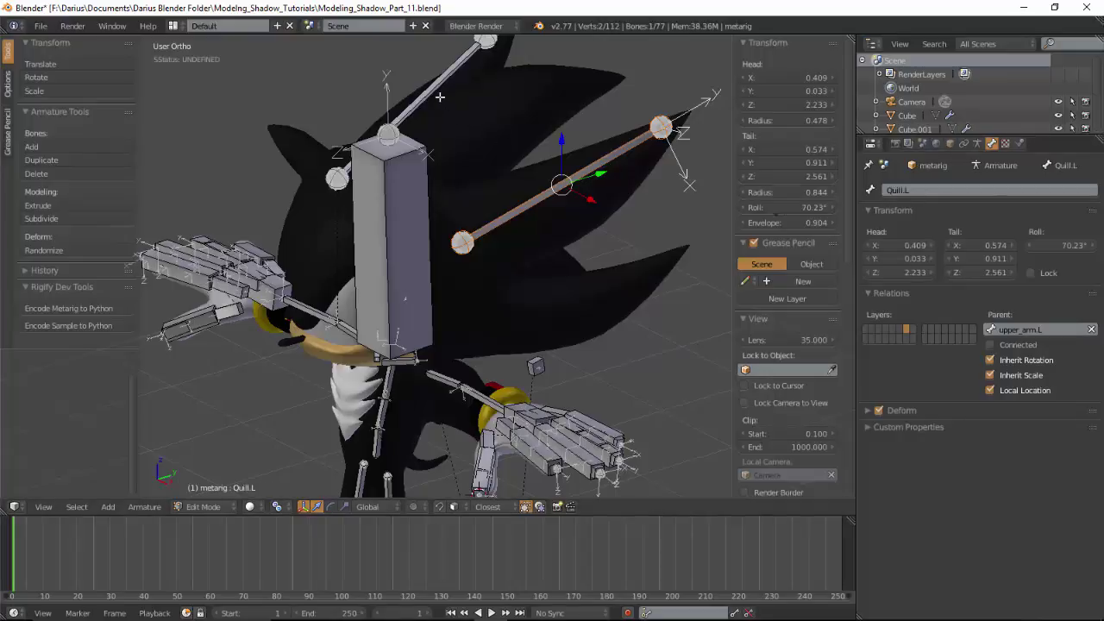
Rename the mirrored forearm.R.001 bone to Quill.R and reselect Quill.L in side view.
right_click(440, 97)
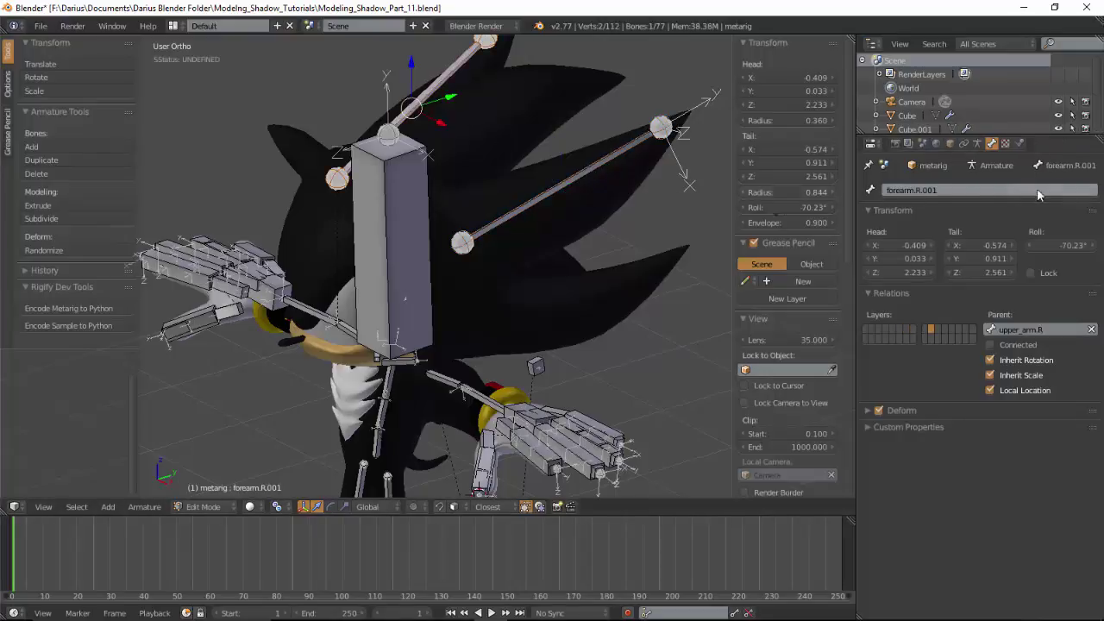
right_click(536, 196)
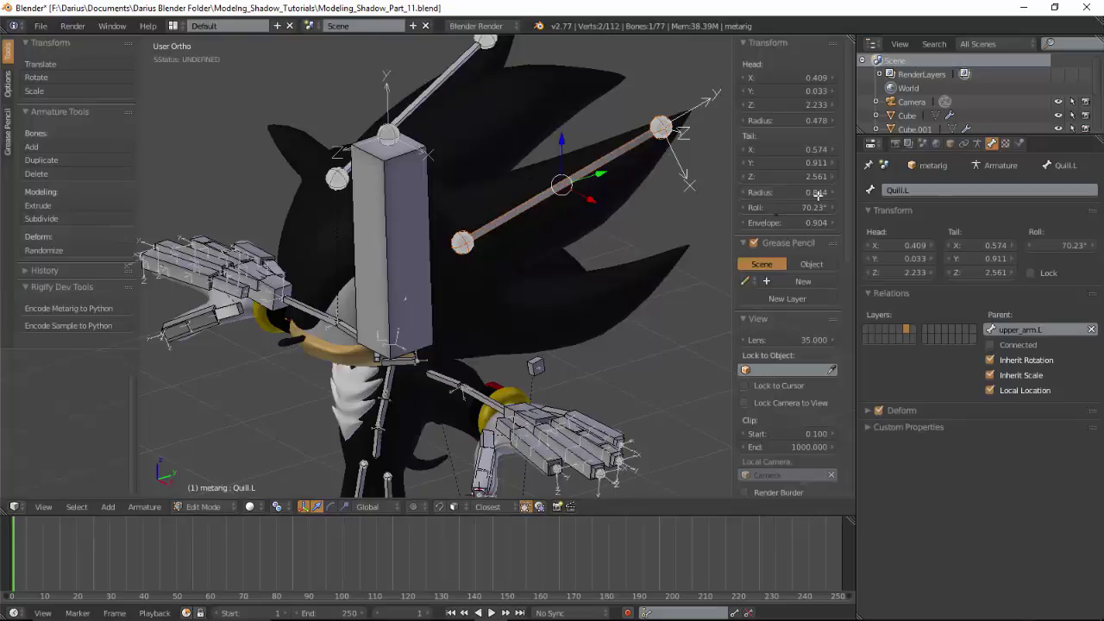
right_click(429, 78)
click(946, 189)
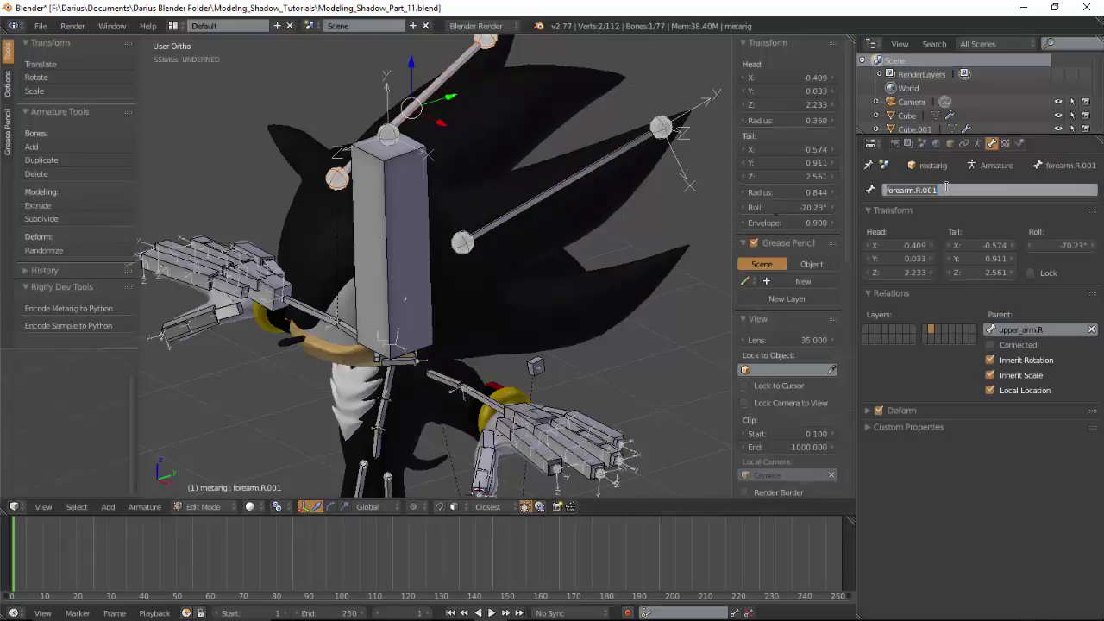
text(Quill.L)
key(Return)
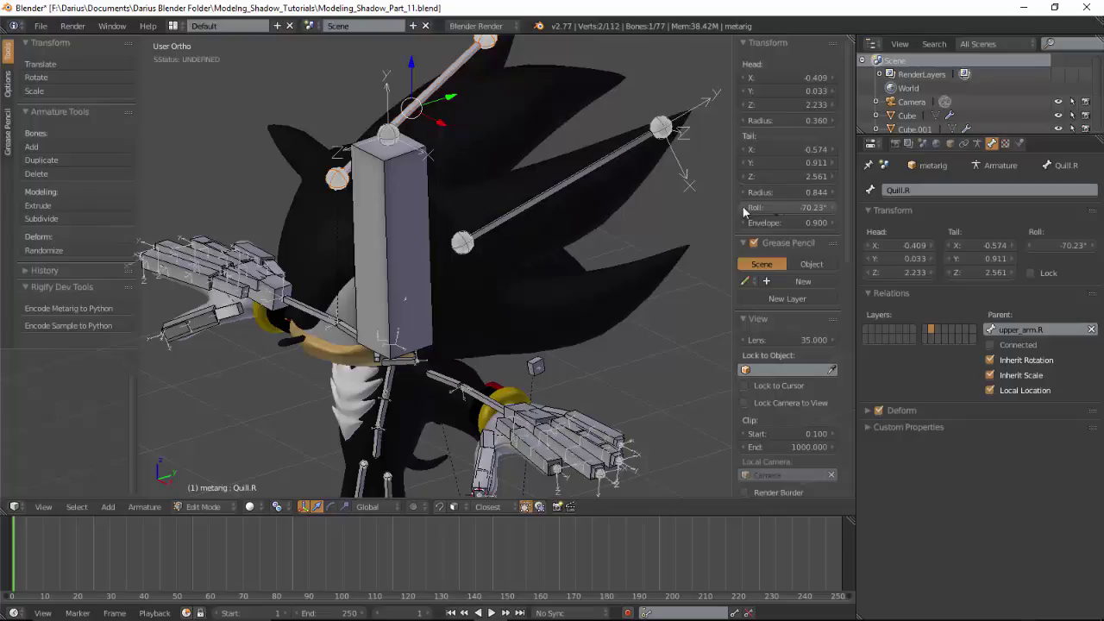
right_click(541, 207)
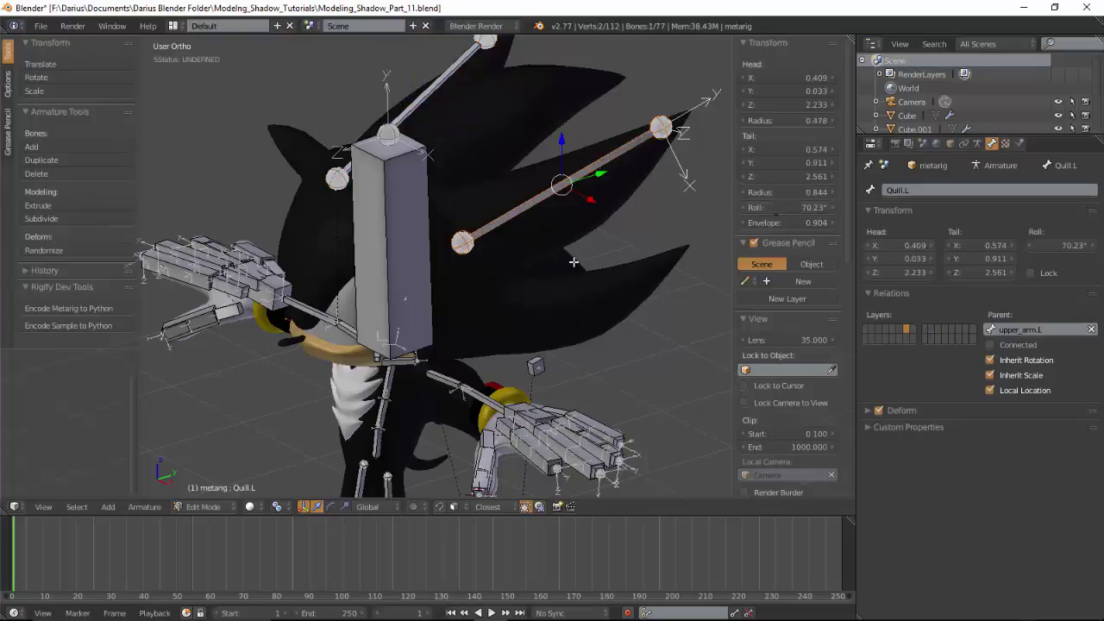
key(KP_3)
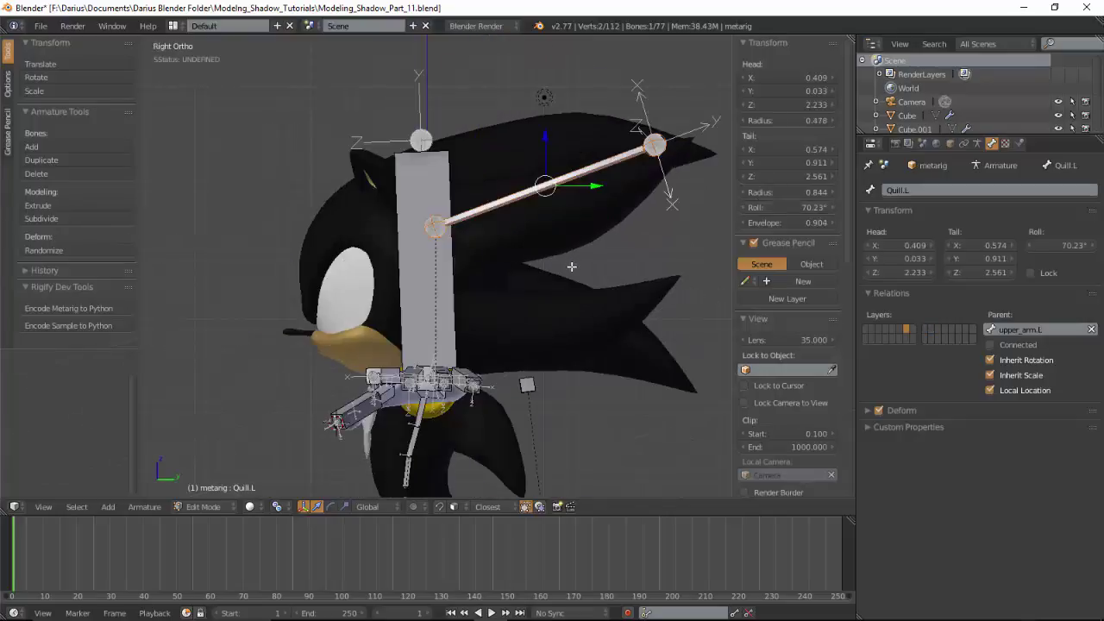
Duplicate Quill.L down into the lower quill and fit its tail joints.
key(shift+d)
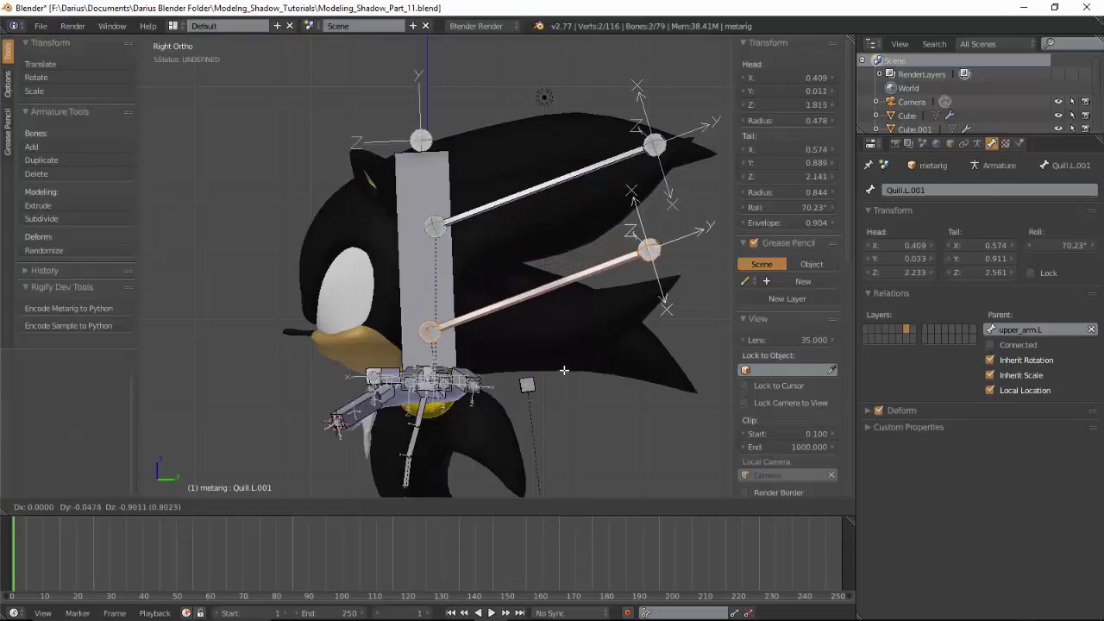
click(568, 367)
right_click(651, 268)
key(g)
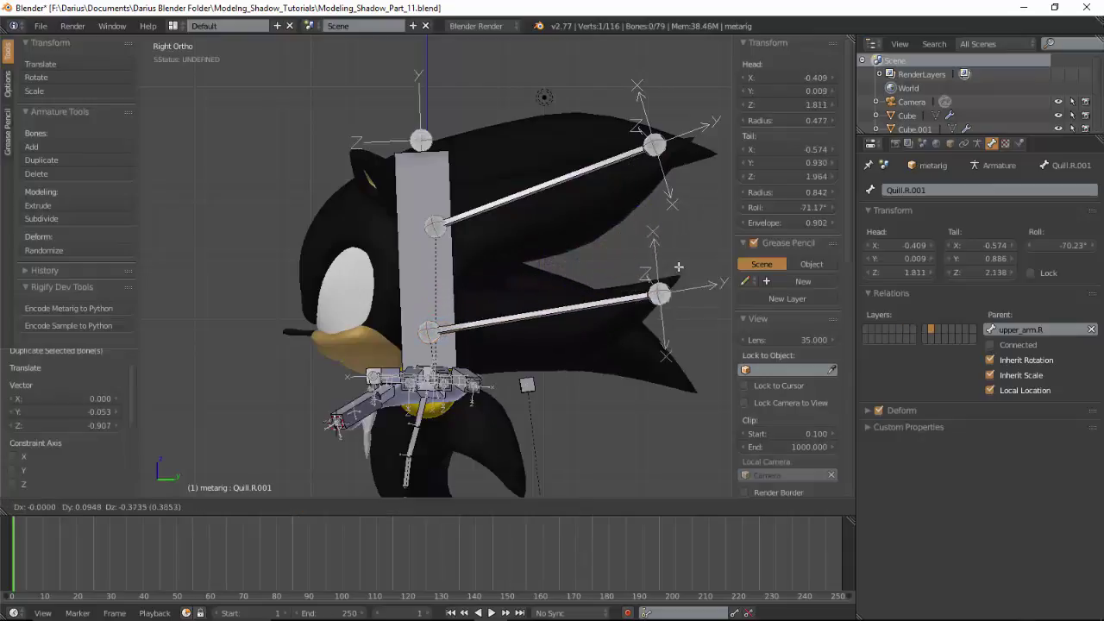
click(677, 265)
key(KP_1)
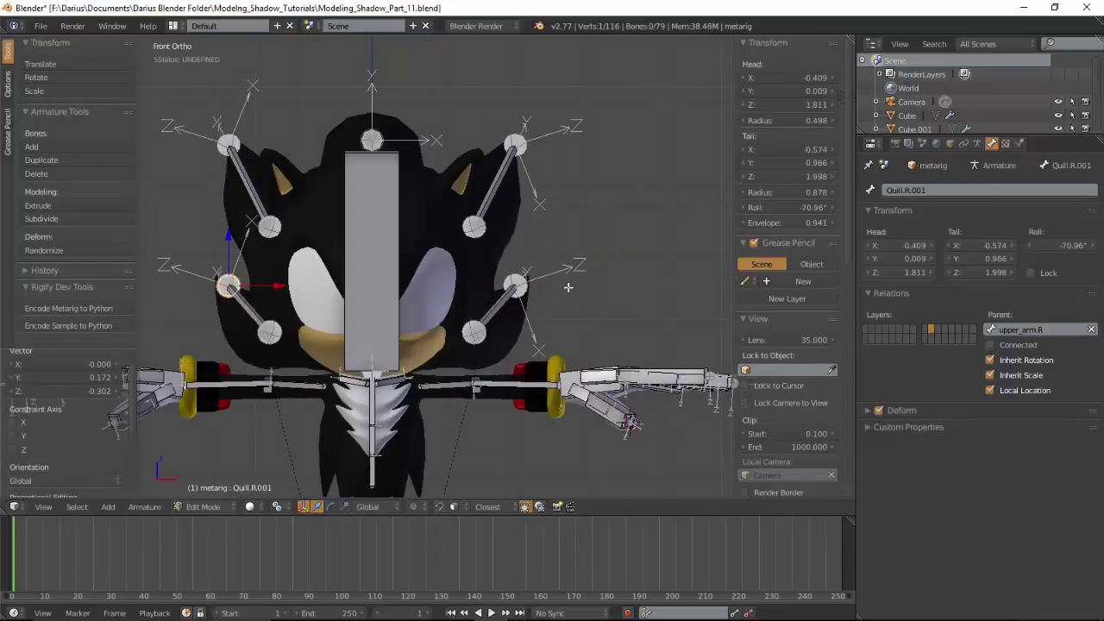
key(g)
click(524, 281)
Position Quill.L.001's head joint inside the lower quill from front and side views.
right_click(527, 281)
right_click(479, 334)
key(g)
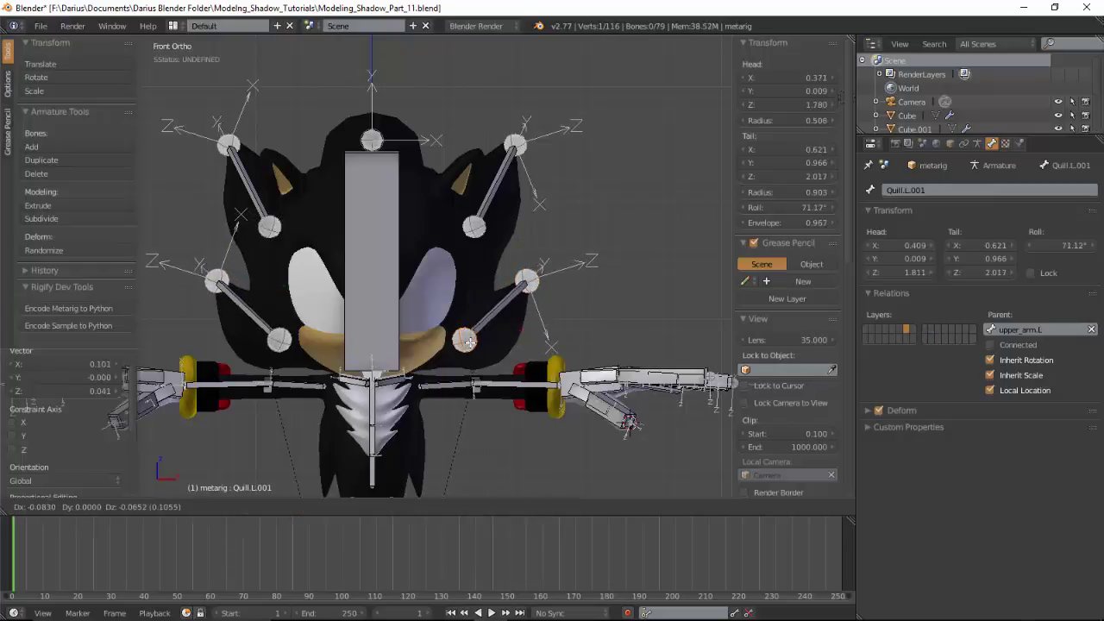
click(472, 347)
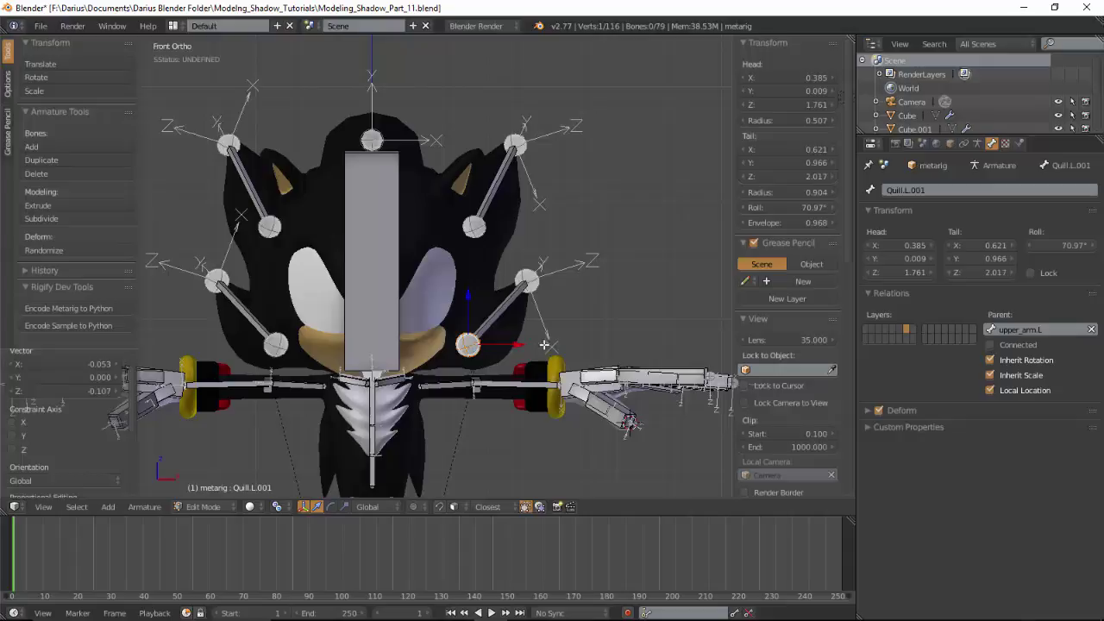
middle_drag(544, 341, 454, 345)
key(KP_3)
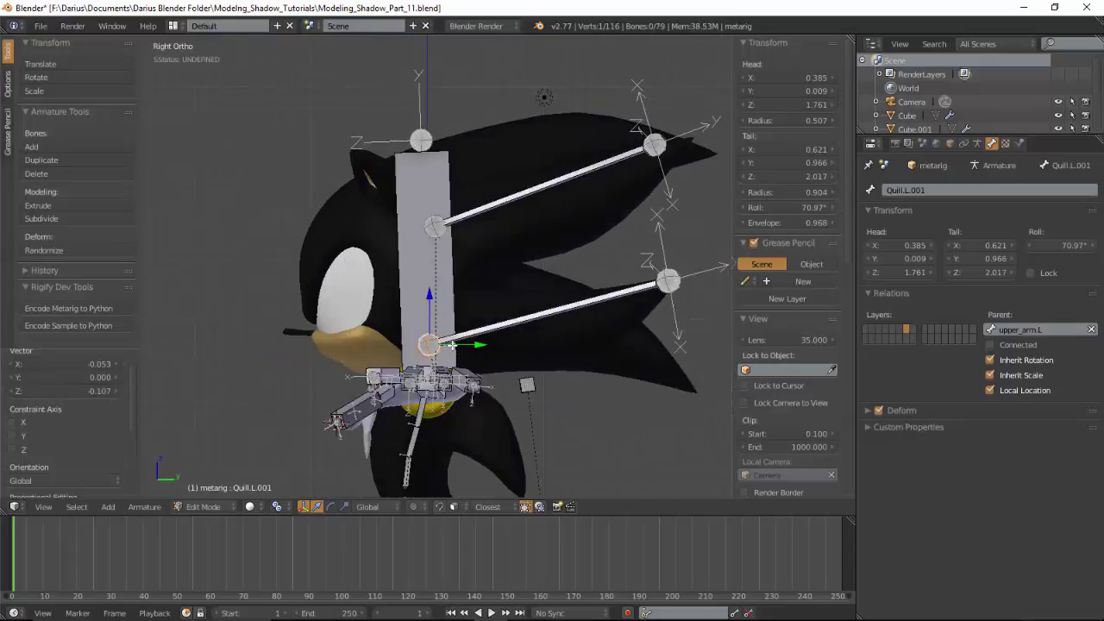
key(g)
click(466, 344)
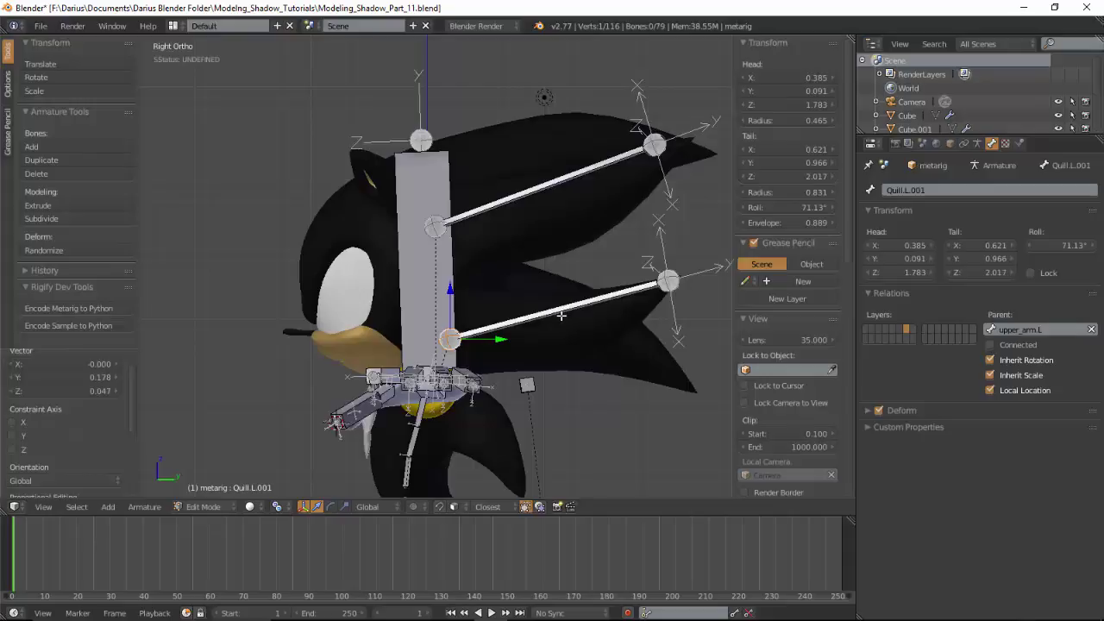
right_click(561, 315)
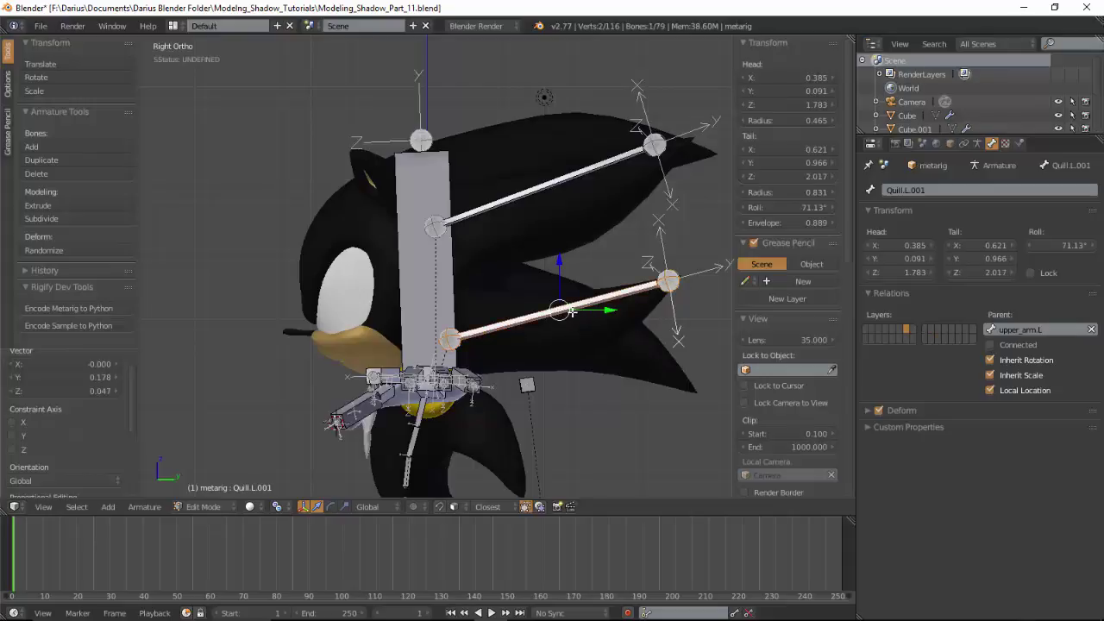
Subdivide the lower quill bone with 2 cuts and lower its joint to follow the quill.
key(w)
click(570, 313)
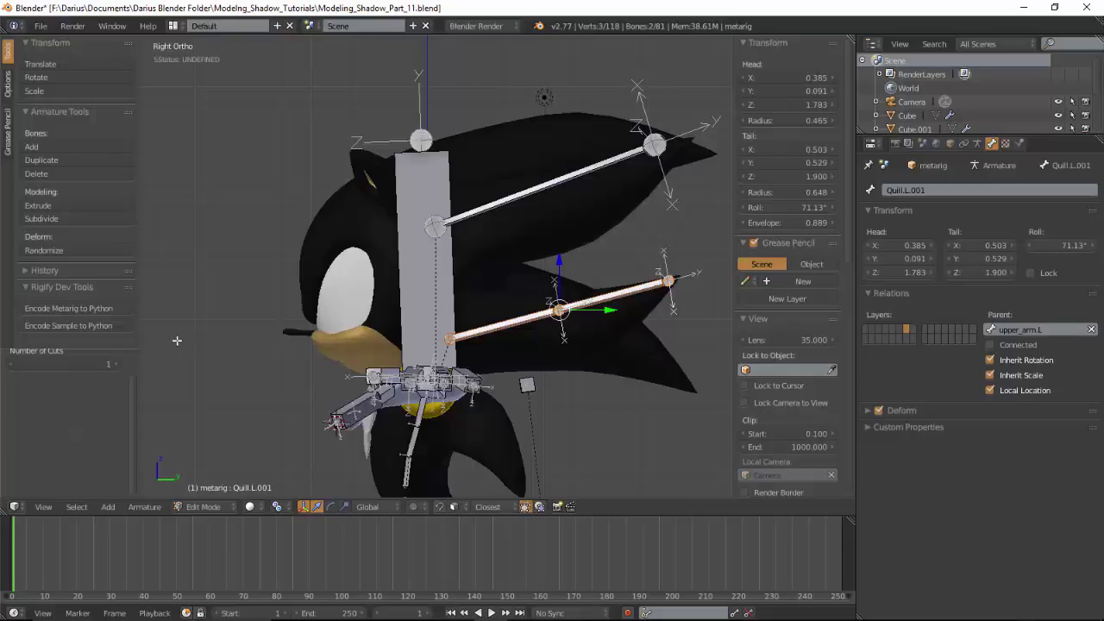
click(115, 363)
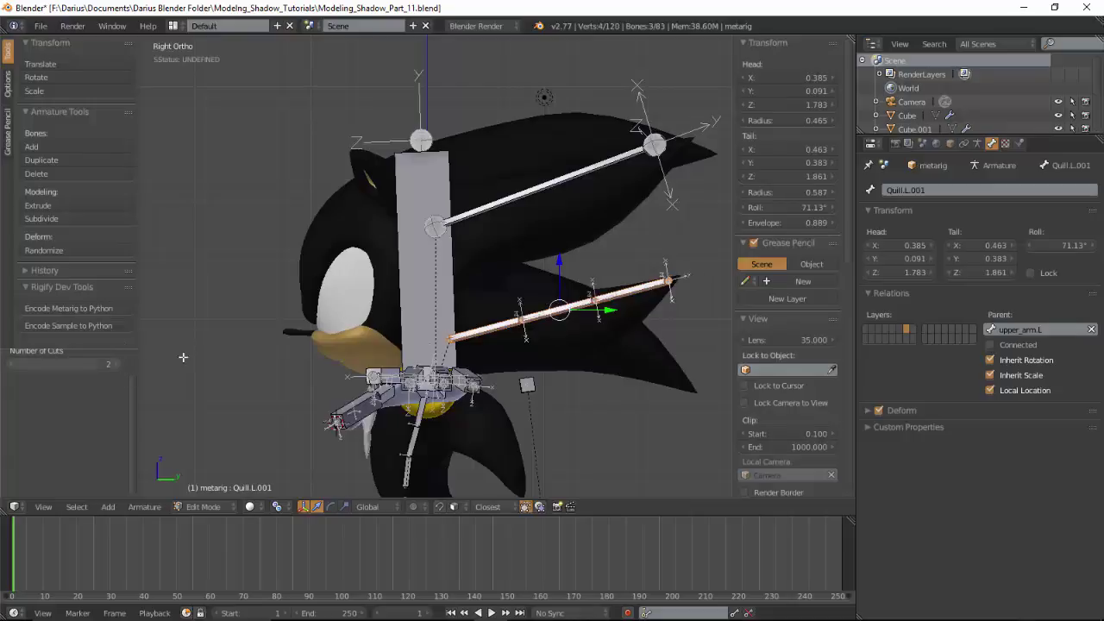
right_click(563, 313)
drag(561, 319, 563, 333)
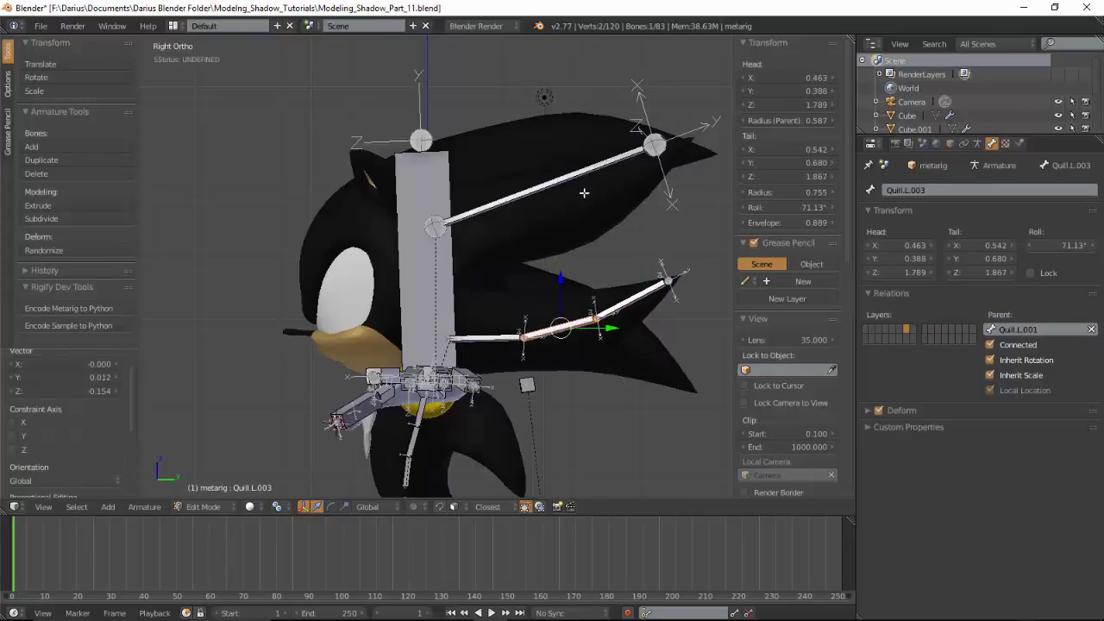
Subdivide Quill.L with 2 cuts and move its middle bone down to bend the chain.
right_click(584, 193)
key(w)
click(560, 194)
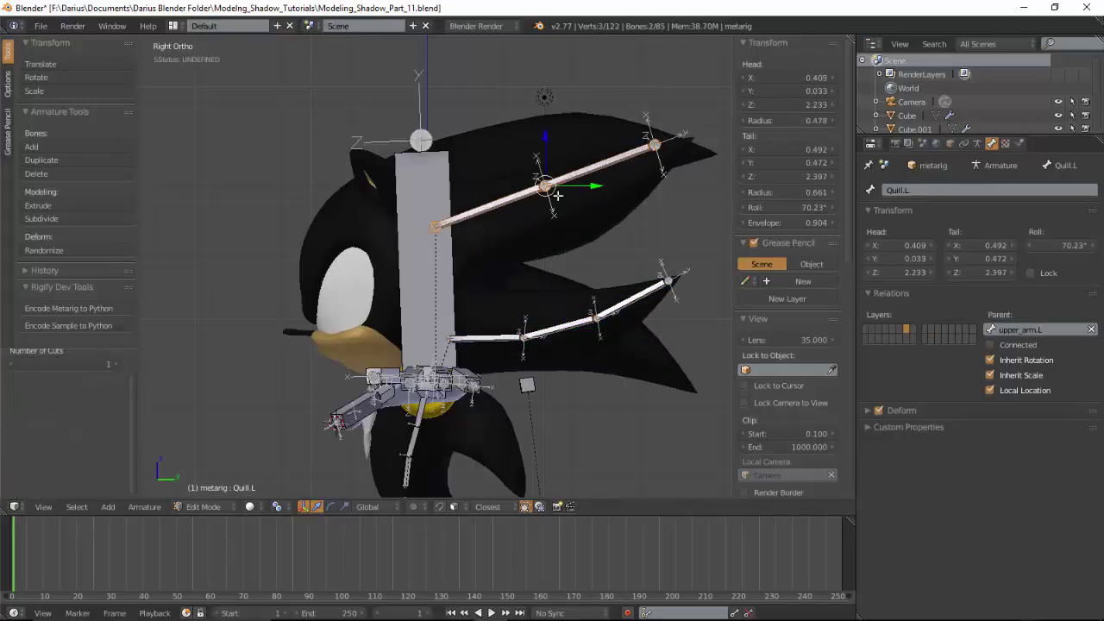
click(115, 365)
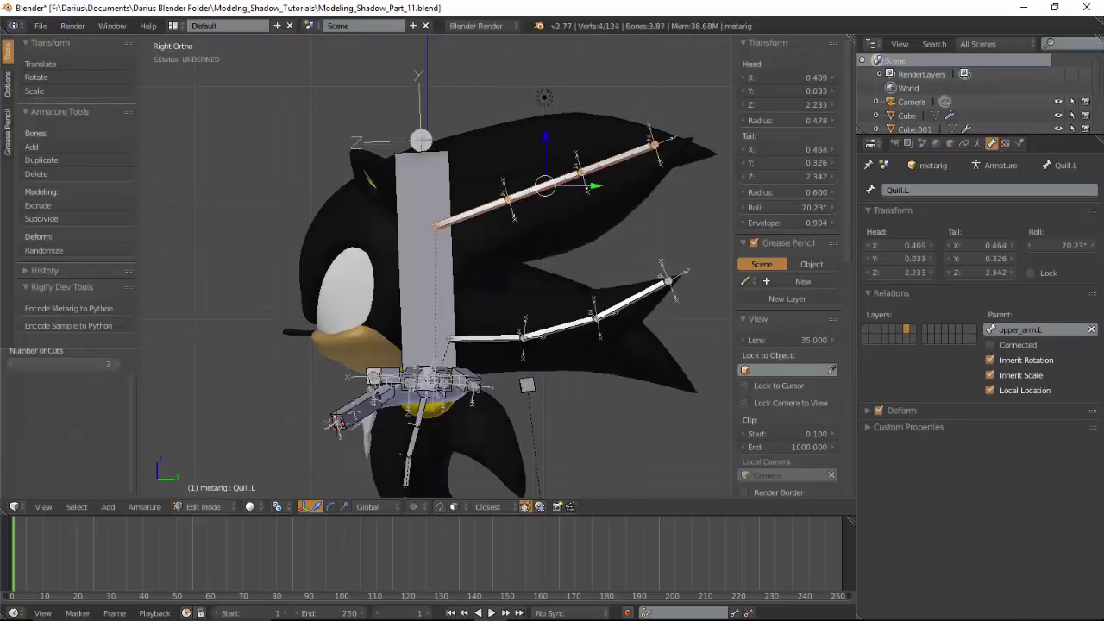
key(a)
right_click(541, 192)
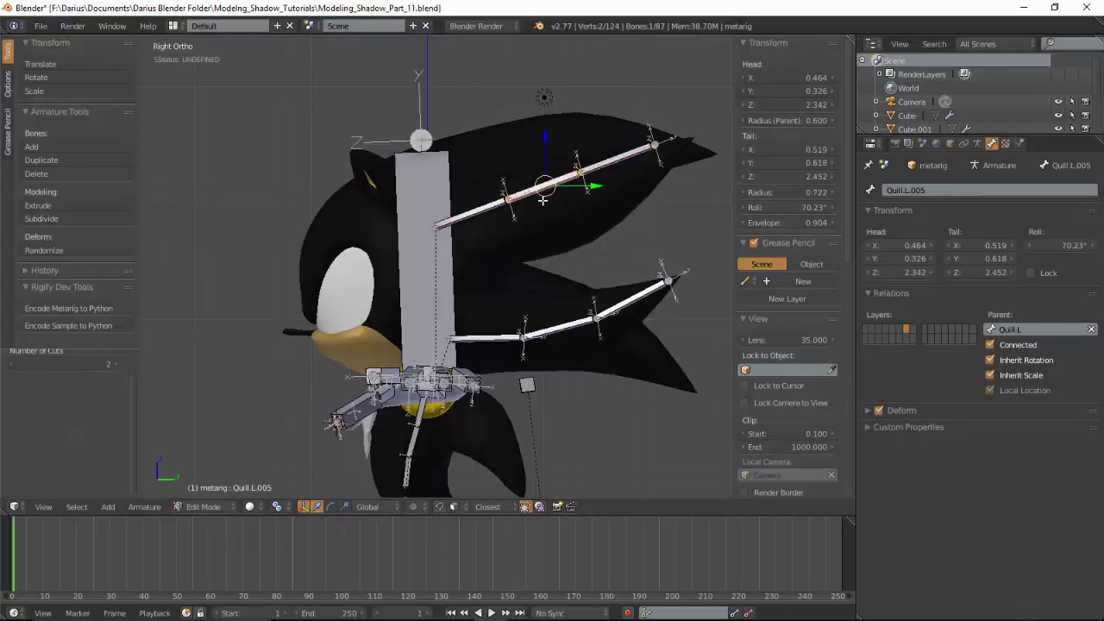
key(g)
click(551, 222)
mouse_move(549, 220)
middle_down()
mouse_move(610, 336)
mouse_move(438, 276)
mouse_move(413, 221)
middle_up()
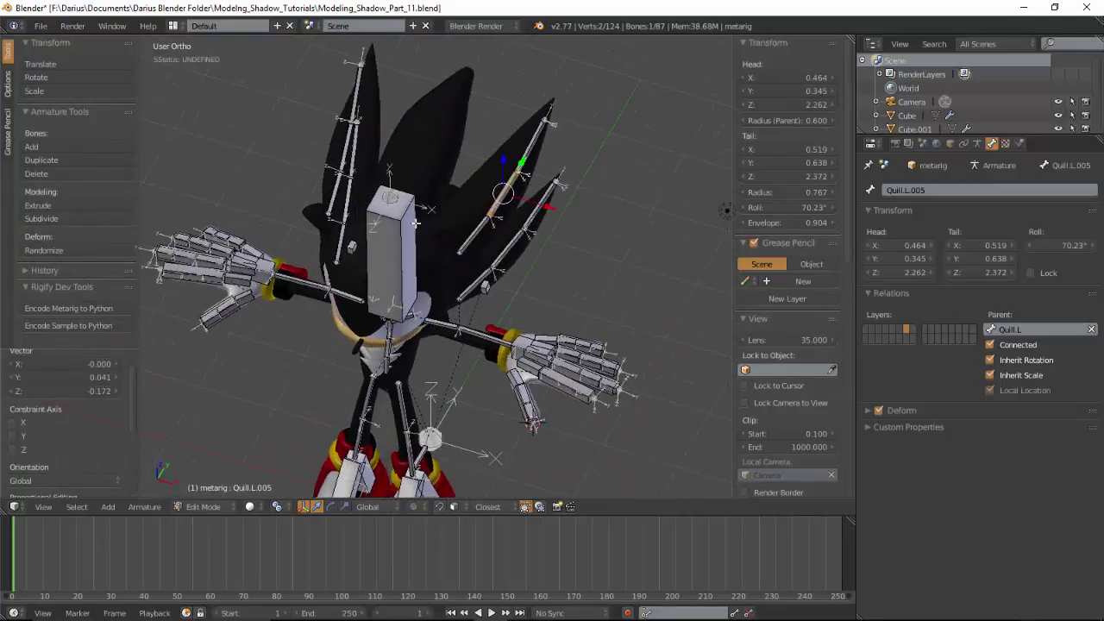
Duplicate the head bone in side view and place the copy above it.
right_click(413, 221)
key(KP_3)
scroll(473, 239, up, 4)
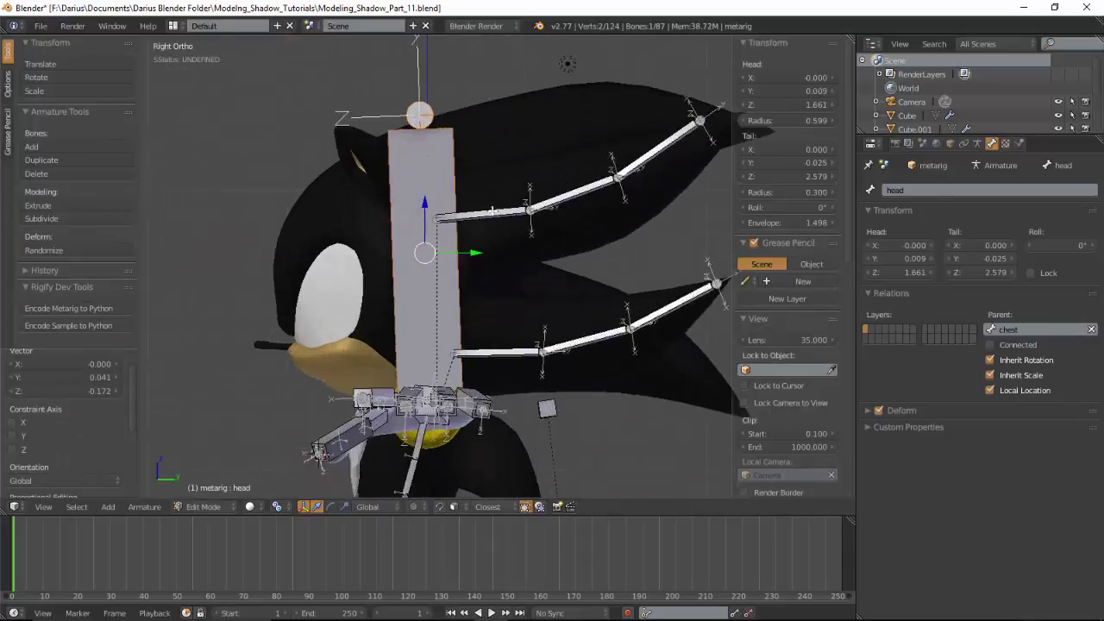
scroll(473, 239, down, 3)
scroll(472, 239, down, 1)
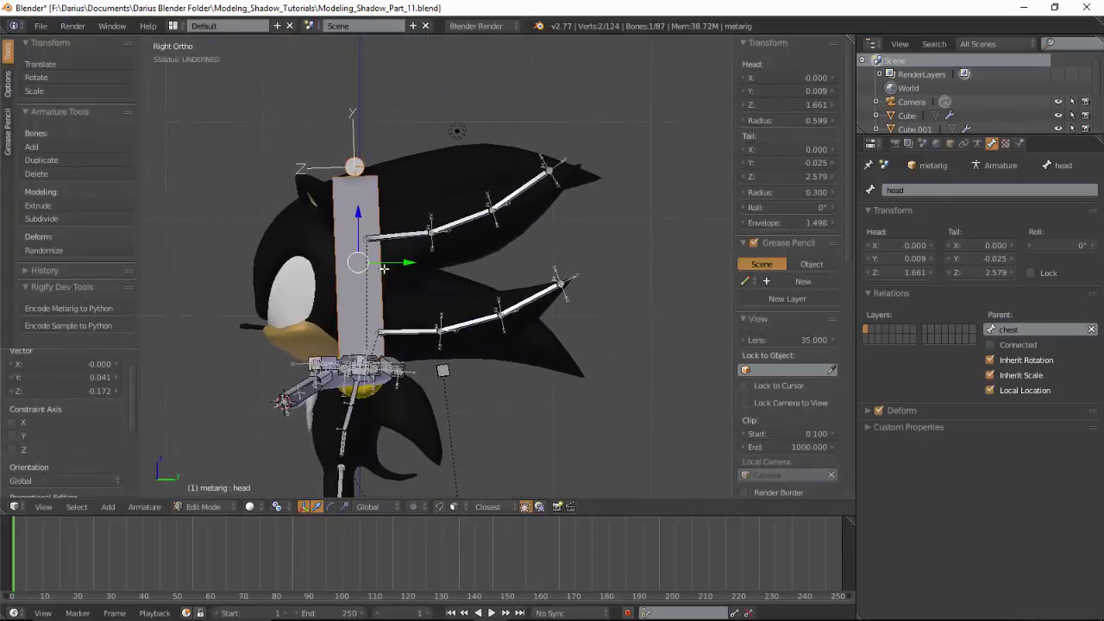
key(shift+d)
click(370, 118)
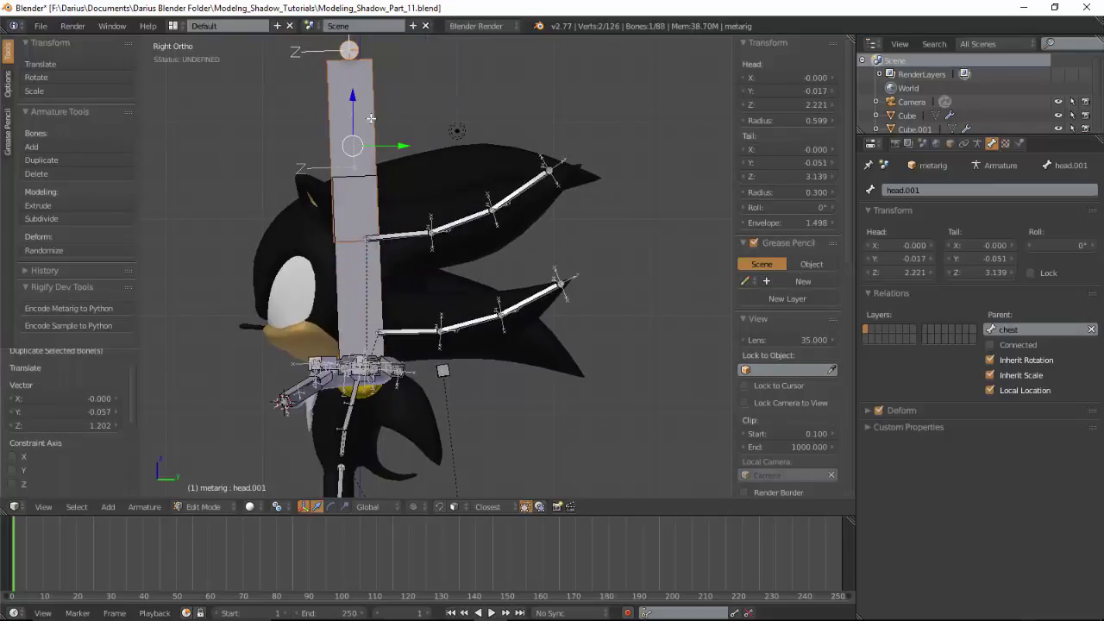
Run the copy from the head top to the upper quill tip and slim it with Ctrl+Alt+S.
right_click(350, 50)
drag(349, 50, 595, 178)
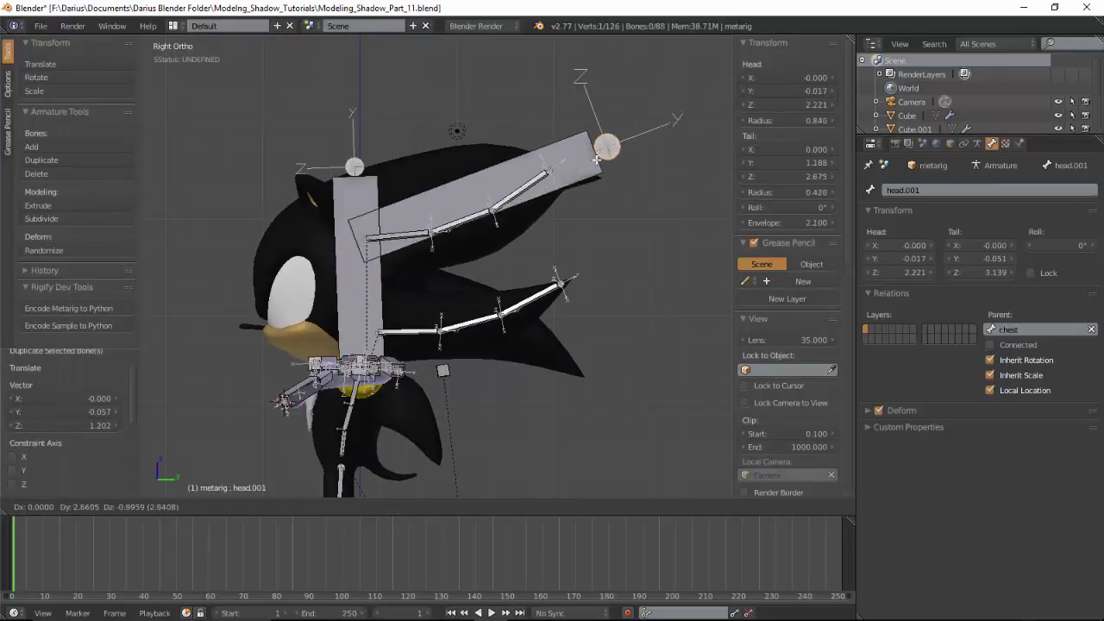
right_click(349, 245)
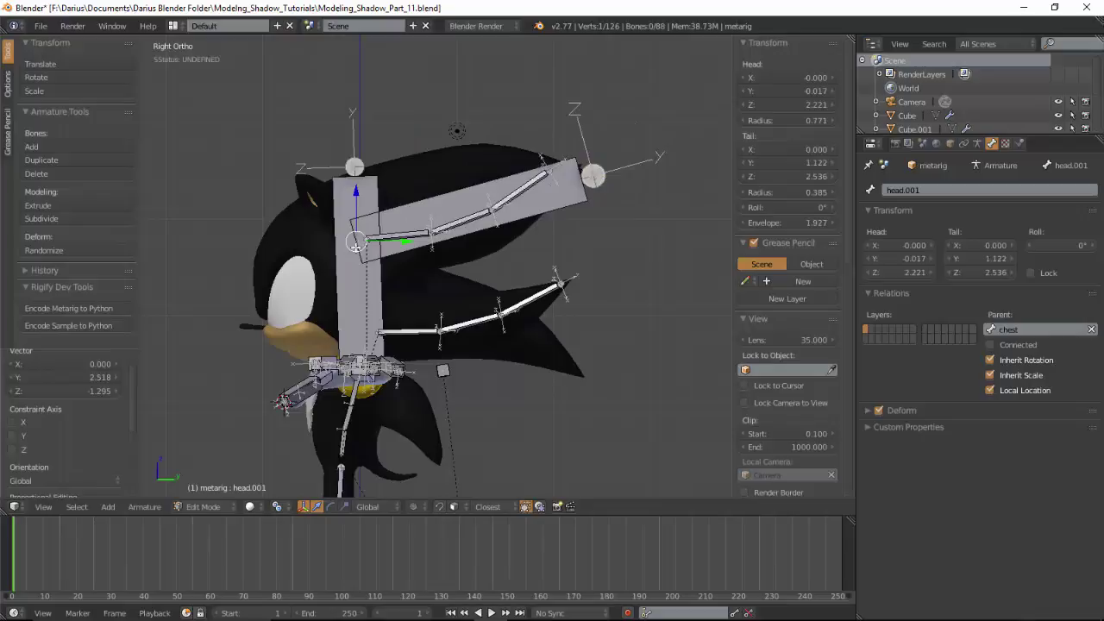
key(g)
click(329, 203)
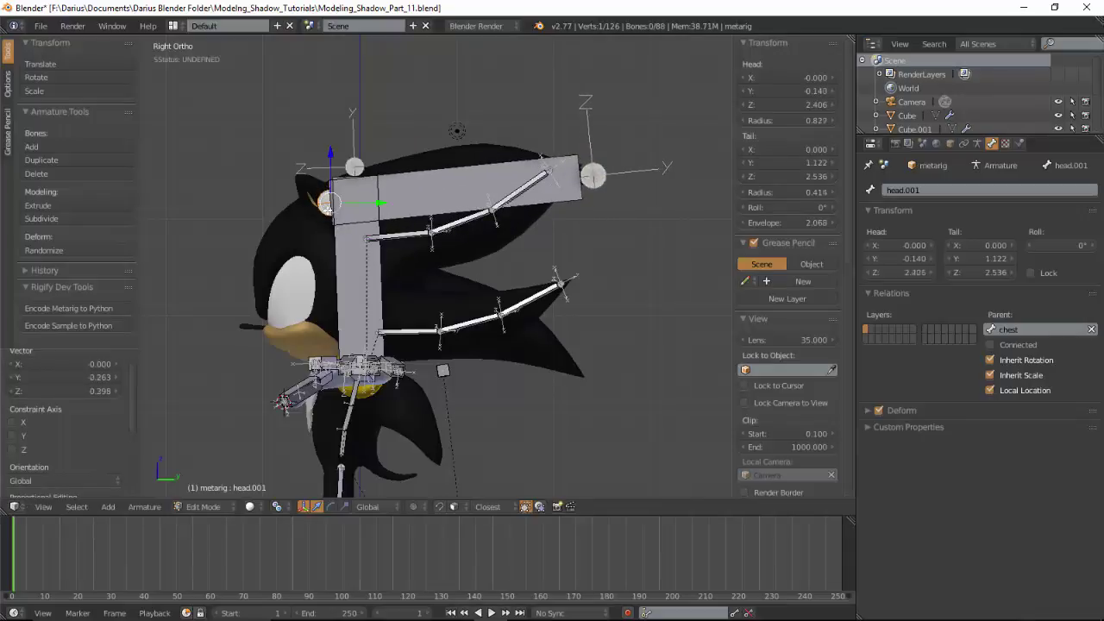
right_click(423, 183)
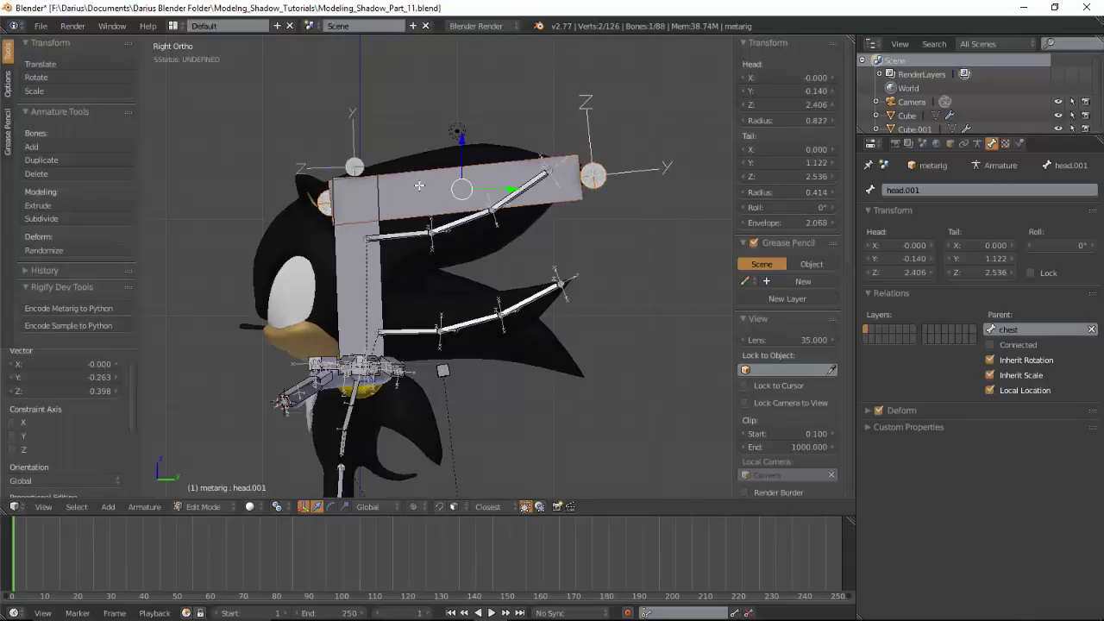
key(ctrl+alt+s)
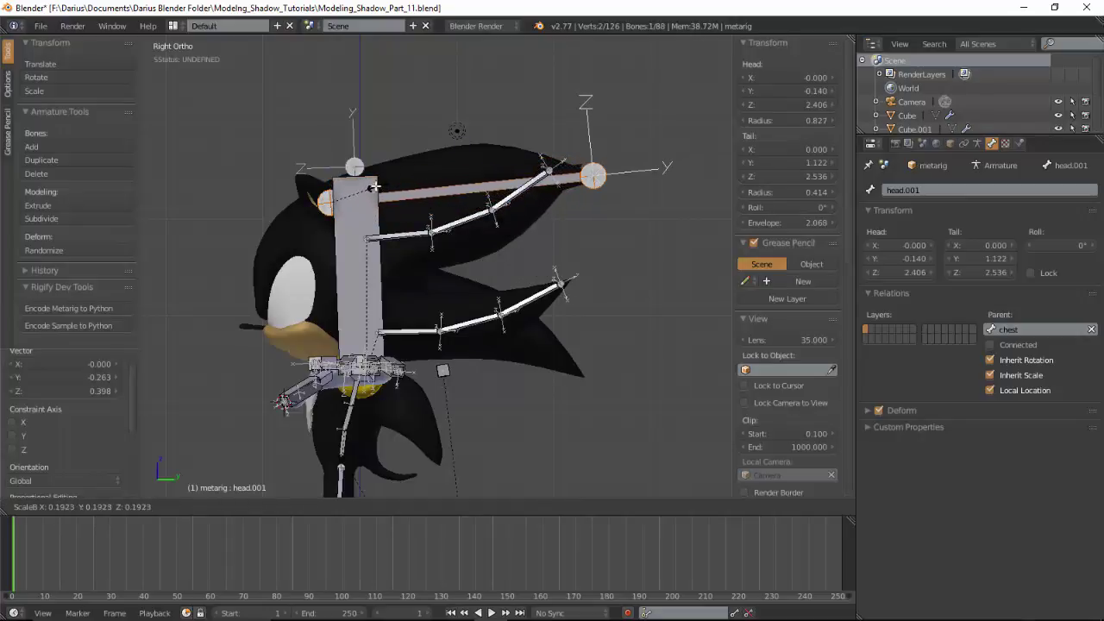
click(497, 185)
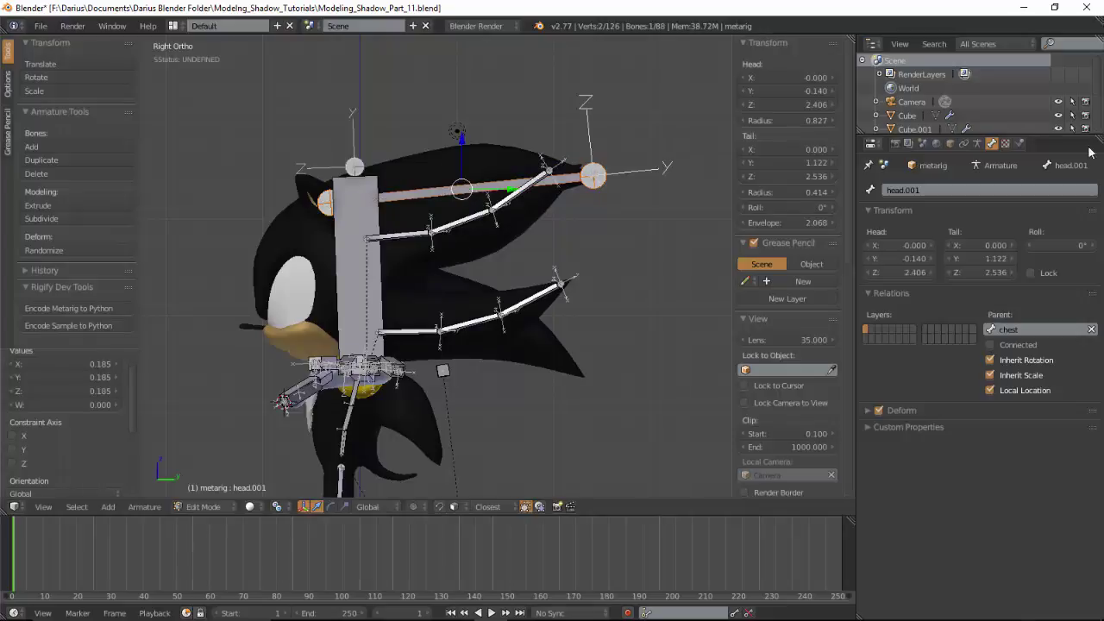
Name the head.001 bone 'Mid Quil' in the Bone properties.
click(954, 189)
text(Mid Quil)
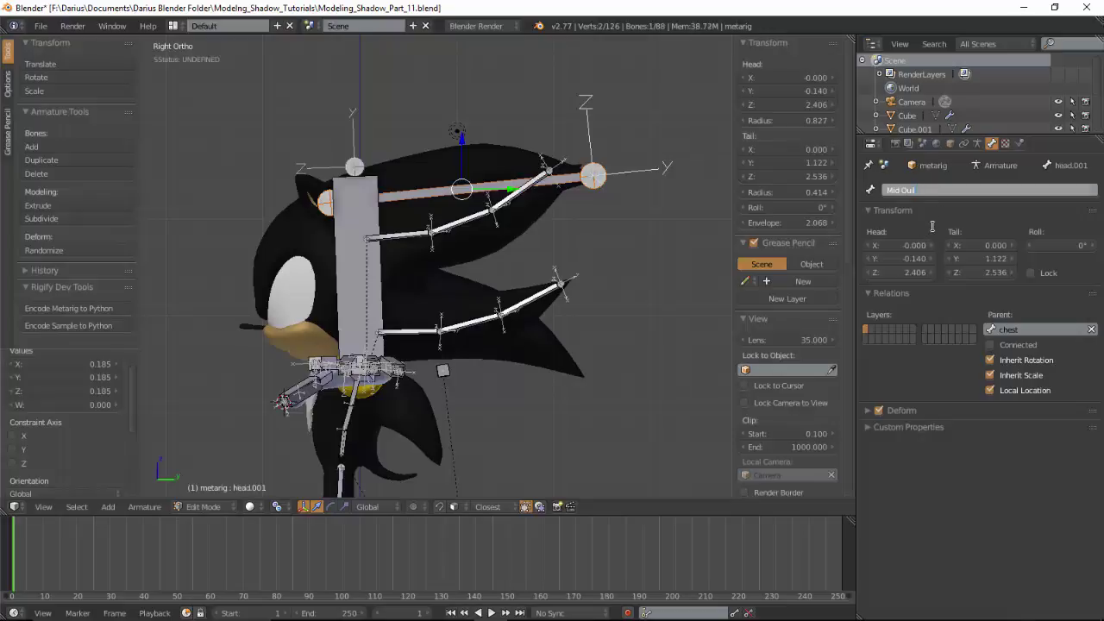
key(Return)
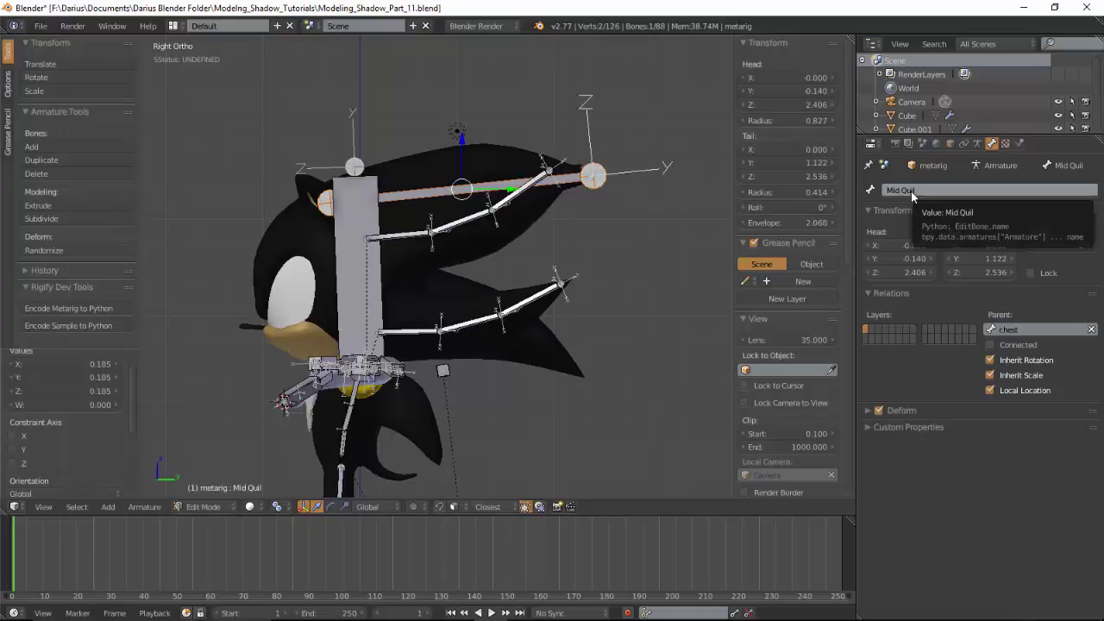
Duplicate Mid Quil onto the lower quill and fit its root and tail along it.
key(shift+d)
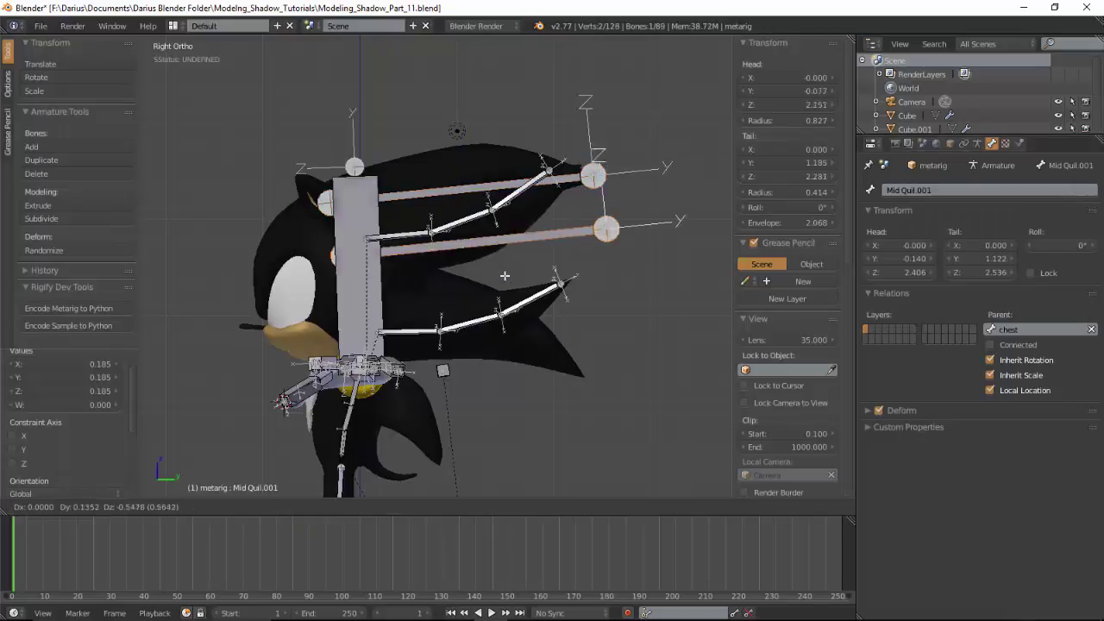
click(506, 297)
click(606, 282)
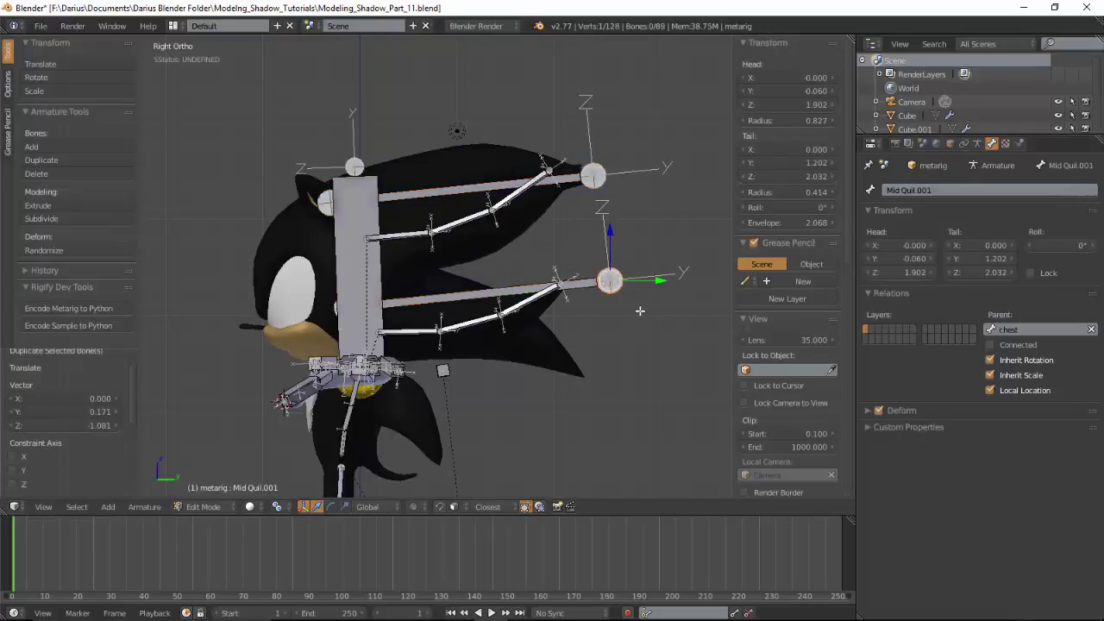
key(g)
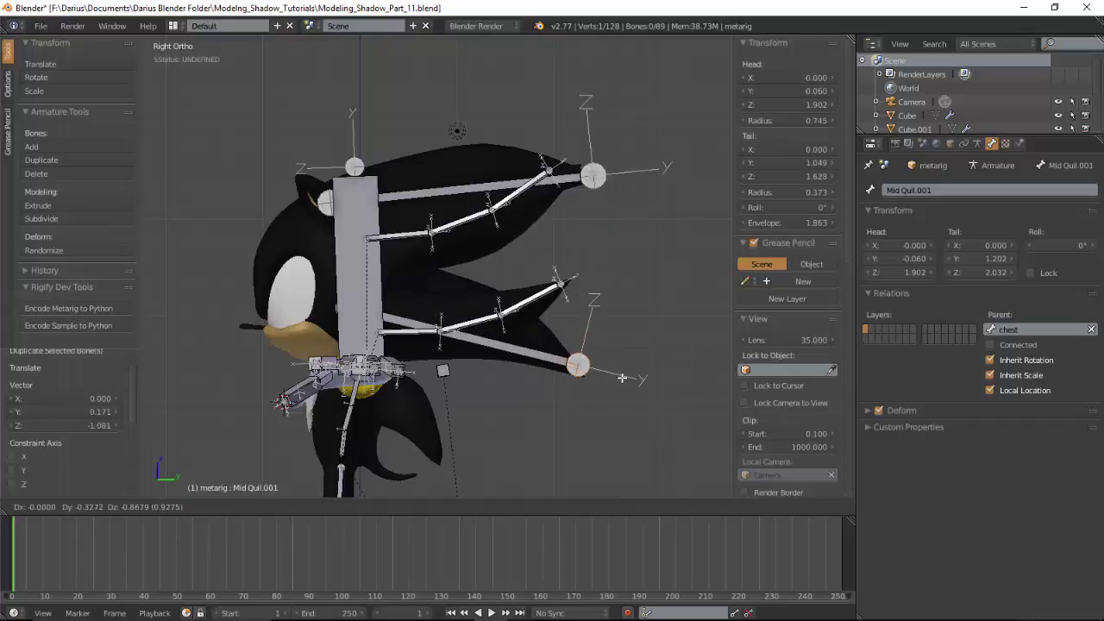
click(624, 380)
click(343, 315)
key(g)
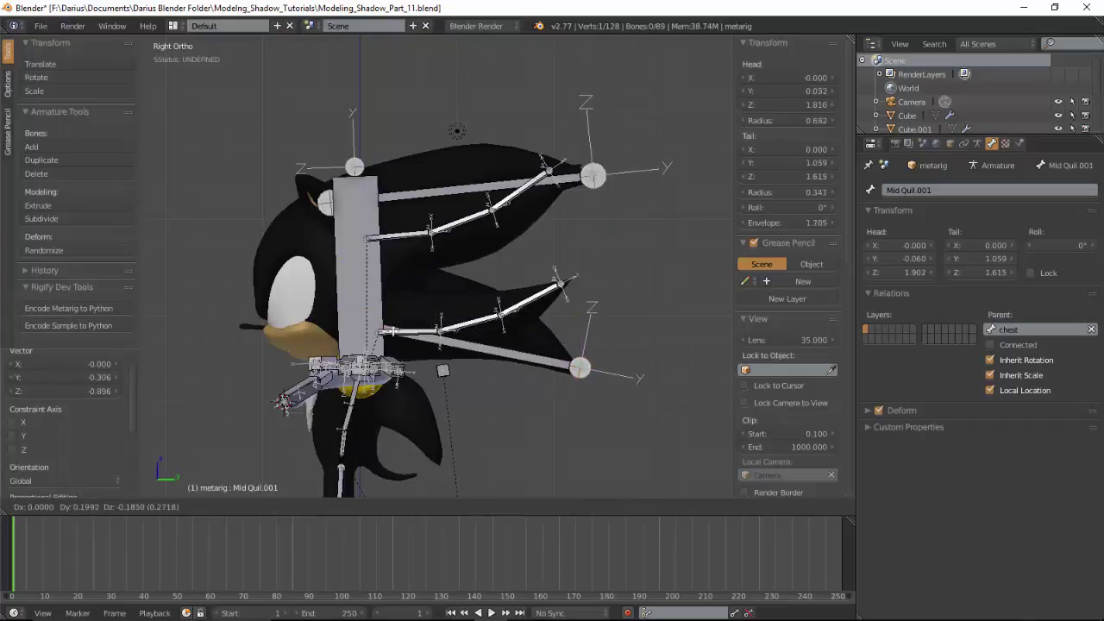
click(528, 352)
right_click(584, 369)
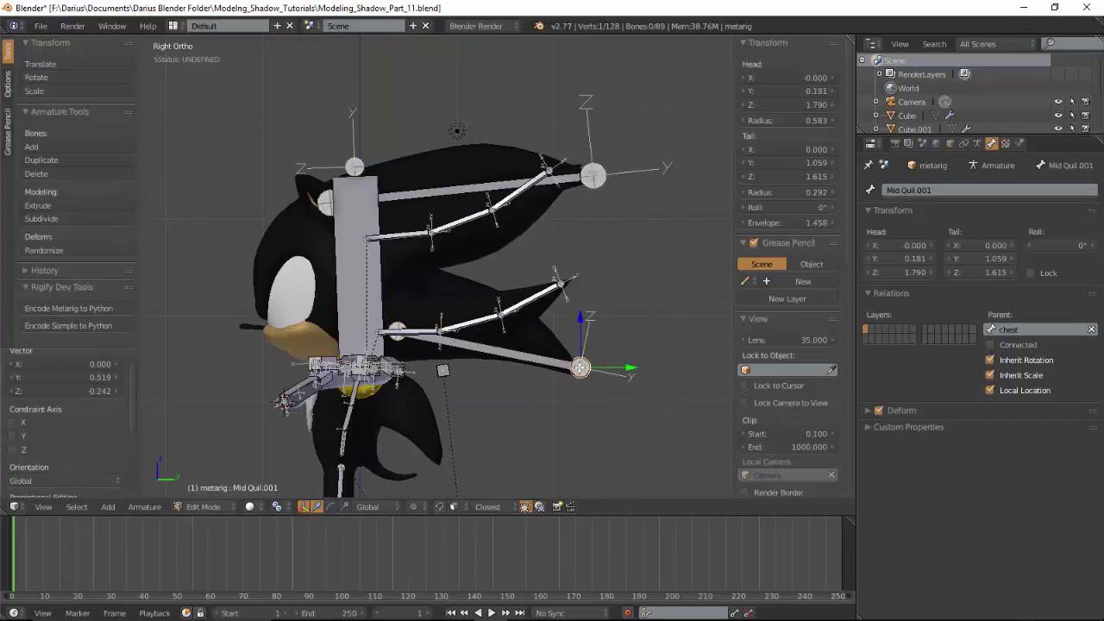
key(g)
click(569, 367)
Adjust the Mid Quil root, subdivide it into three segments, and bend them along the quill.
right_click(327, 203)
key(g)
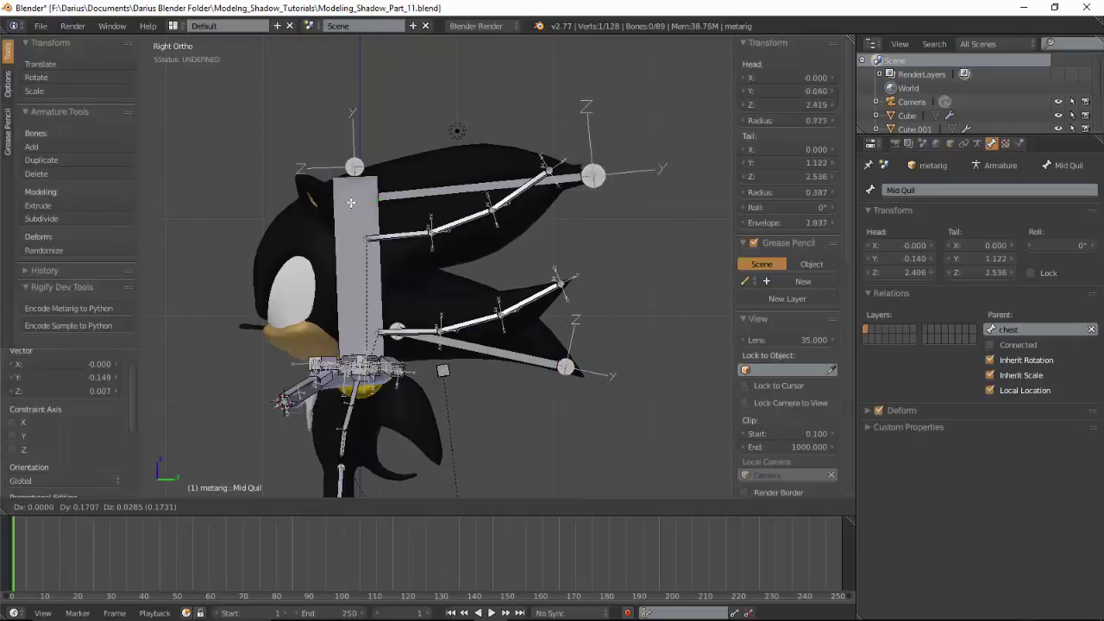
click(376, 191)
right_click(468, 189)
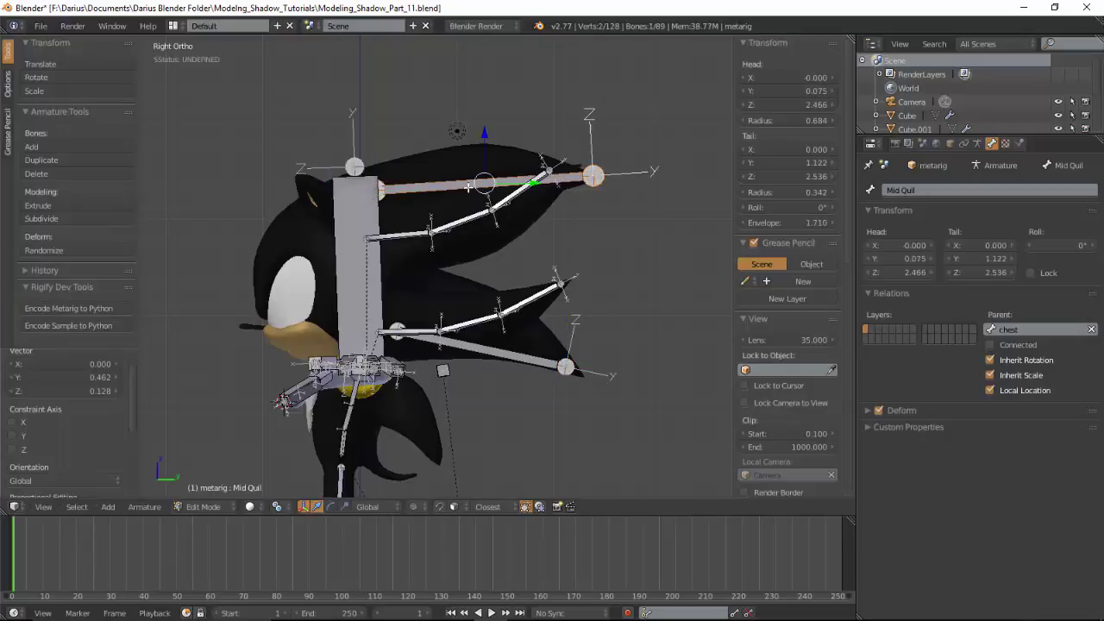
key(w)
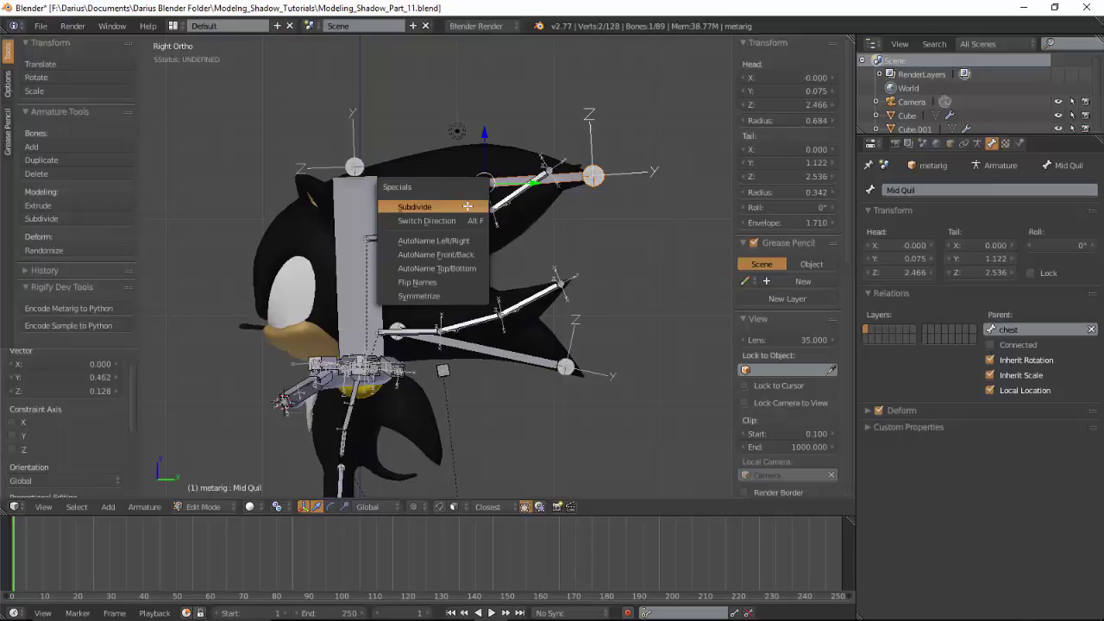
click(468, 207)
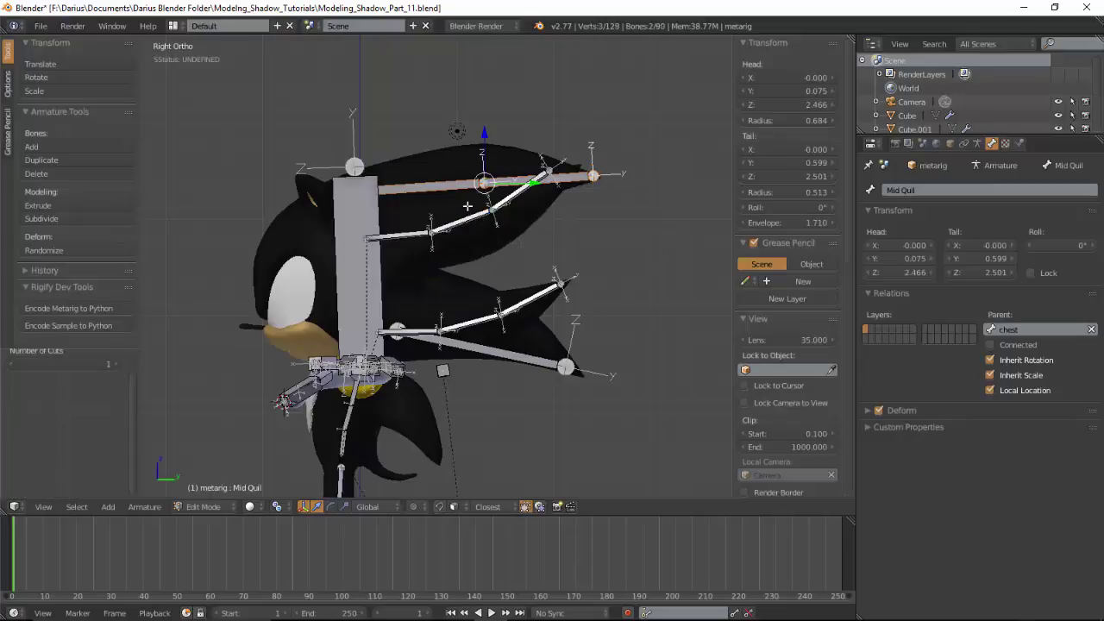
click(119, 364)
right_click(496, 180)
key(g)
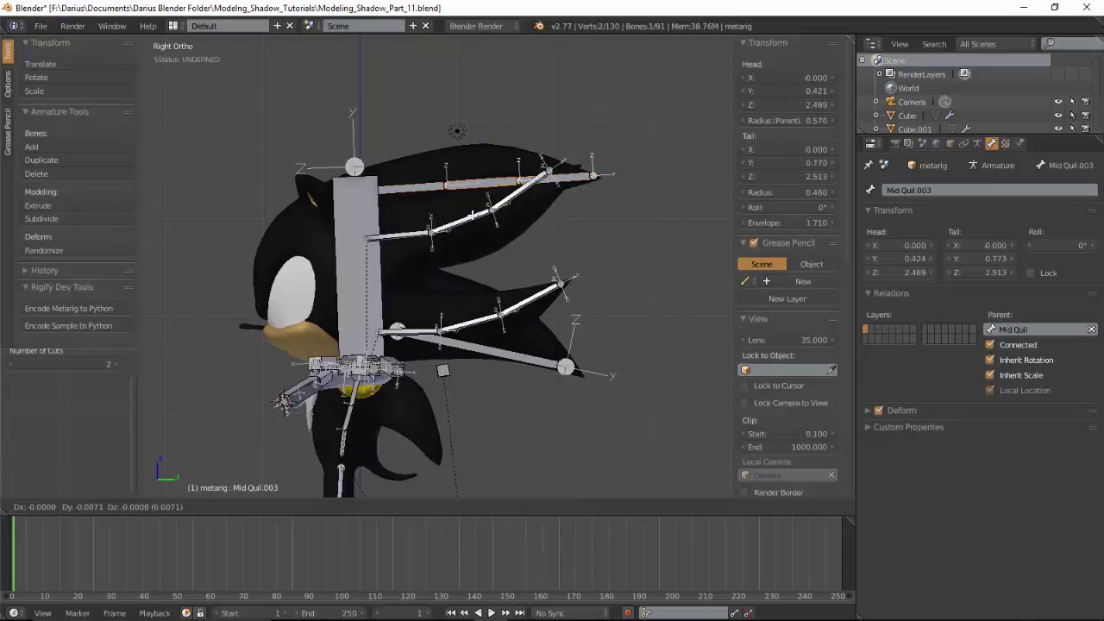
click(472, 218)
Subdivide Mid Quil.001 into three segments and bend them to follow the lower quill.
right_click(550, 363)
key(w)
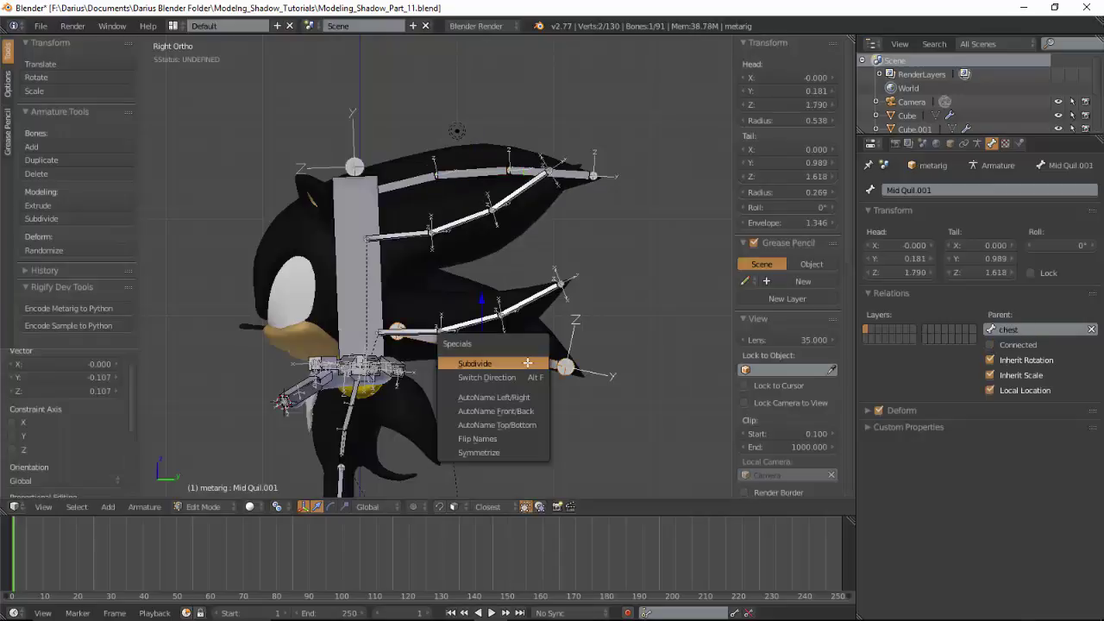
click(527, 363)
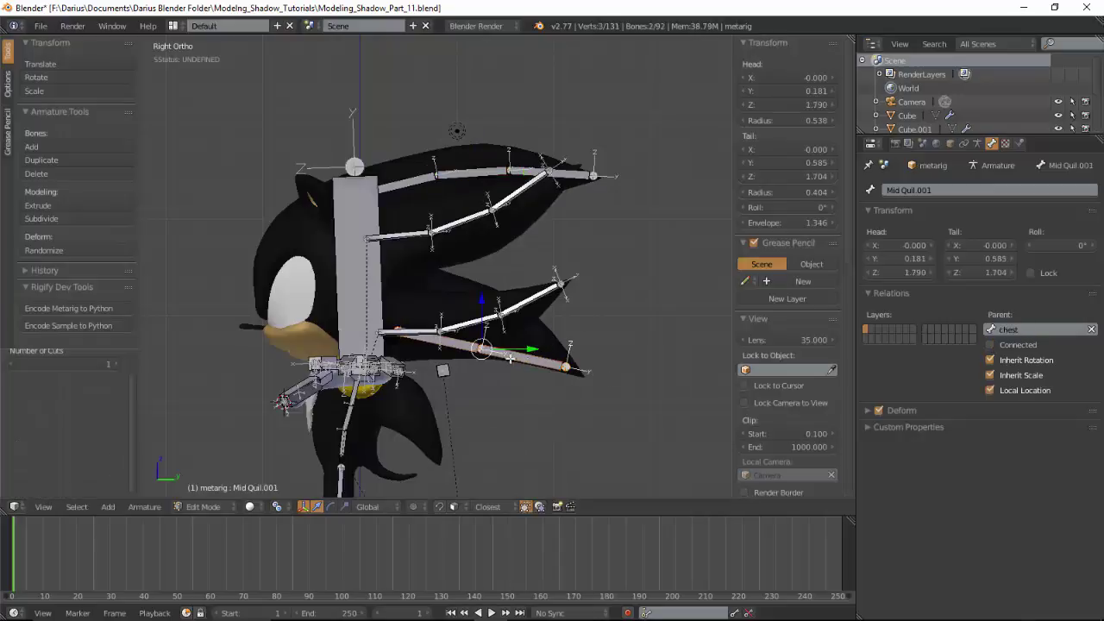
click(120, 366)
right_click(504, 350)
key(g)
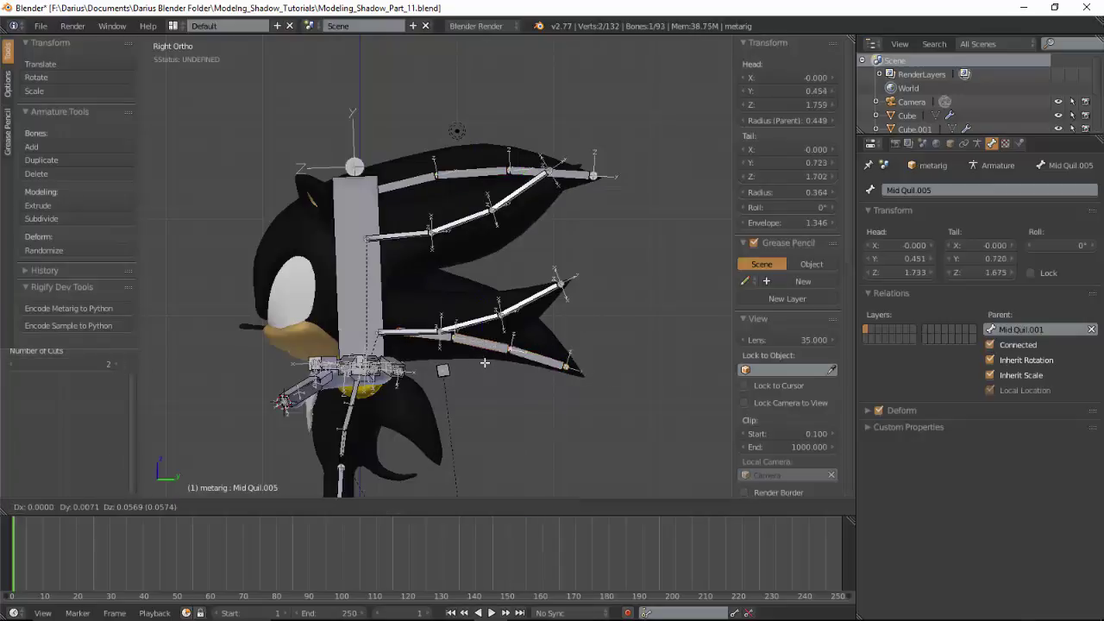
click(440, 339)
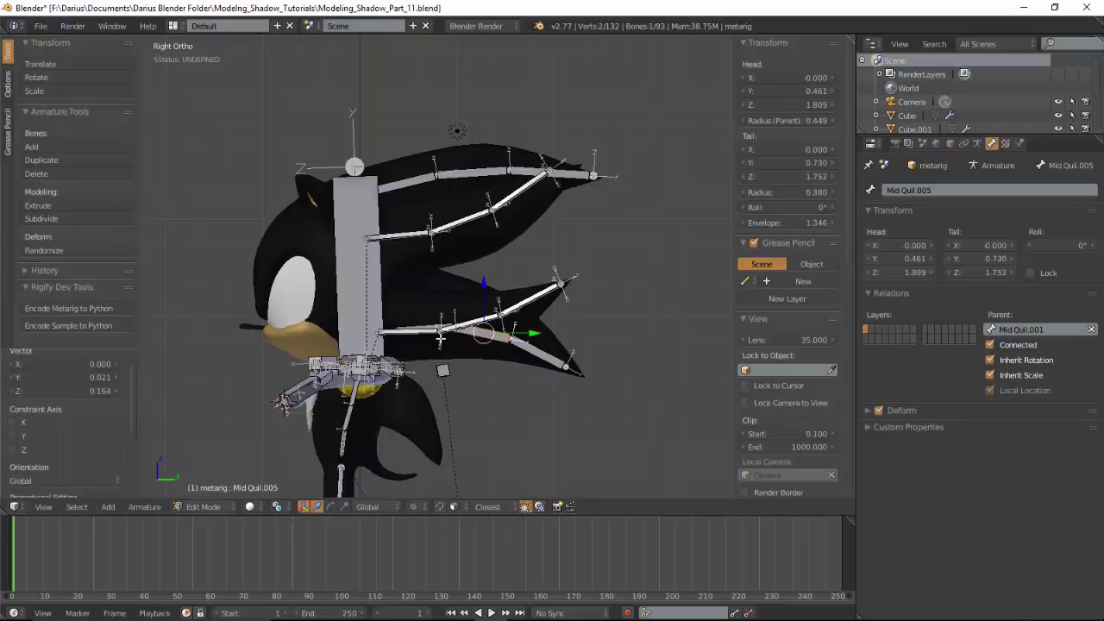
right_click(382, 324)
key(g)
click(399, 319)
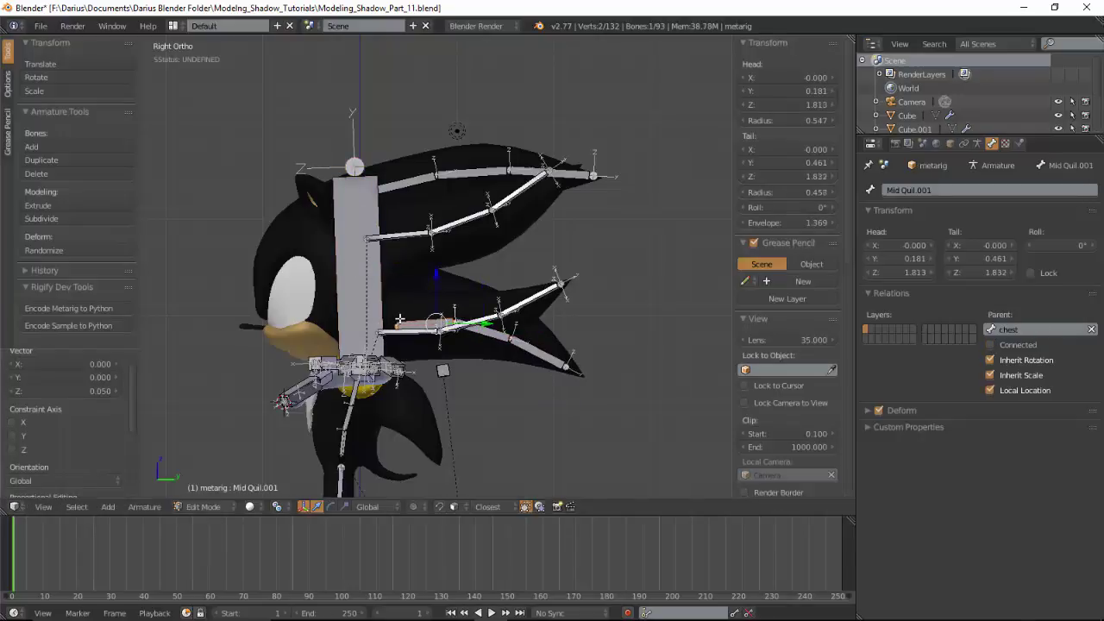
key(g)
click(508, 364)
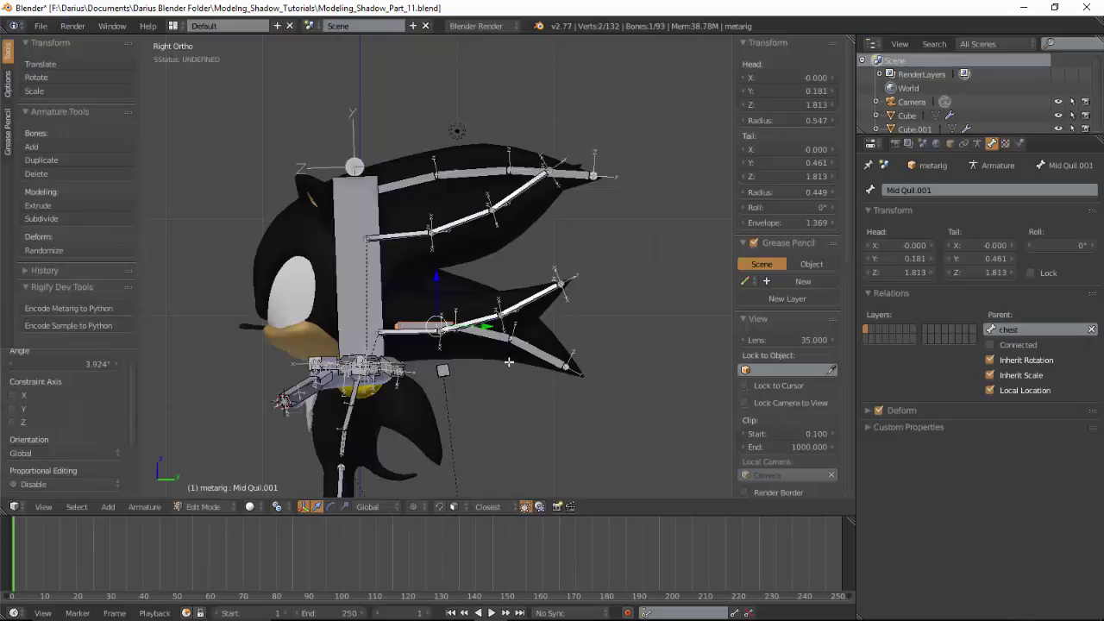
Deselect all bones and frame the head and quills from the front view.
key(a)
mouse_move(426, 343)
middle_down()
mouse_move(555, 215)
mouse_move(629, 187)
mouse_move(603, 141)
mouse_move(727, 317)
mouse_move(532, 279)
mouse_move(483, 335)
mouse_move(455, 407)
mouse_move(591, 153)
mouse_move(498, 328)
mouse_move(506, 332)
mouse_move(423, 310)
mouse_move(531, 323)
mouse_move(463, 320)
mouse_move(431, 304)
mouse_move(457, 300)
mouse_move(444, 300)
middle_up()
key(KP_1)
key(KP_Decimal)
scroll(423, 311, up, 2)
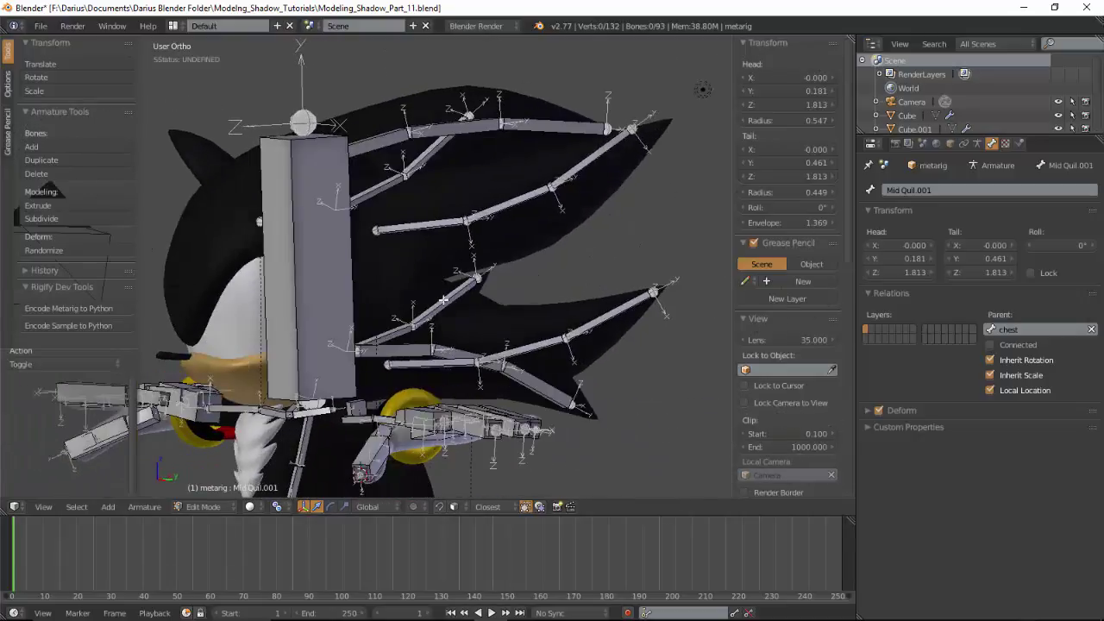
Parent Quill.L to the head bone with Keep Offset, undoing the Connected attempt.
mouse_move(457, 223)
middle_down()
mouse_move(503, 248)
mouse_move(448, 224)
middle_up()
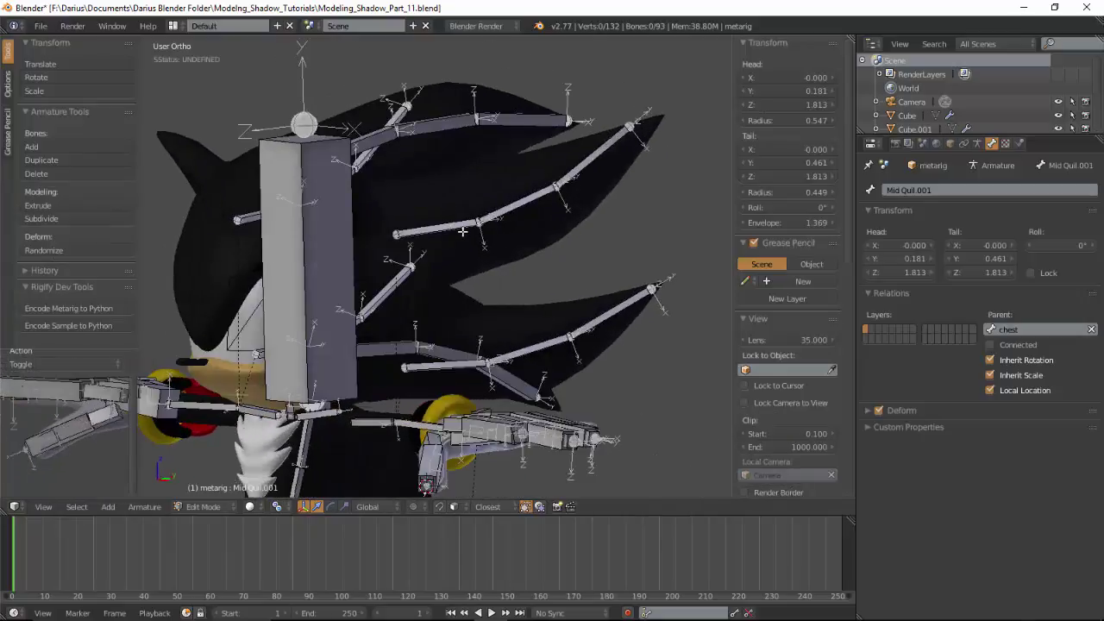
right_click(463, 231)
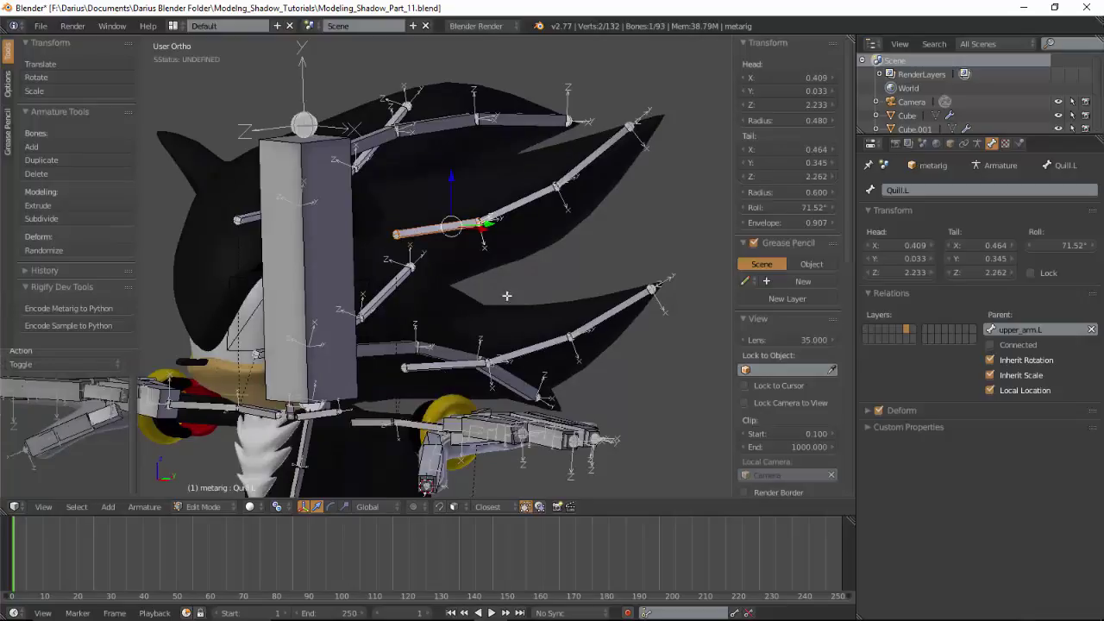
middle_drag(426, 223, 445, 253)
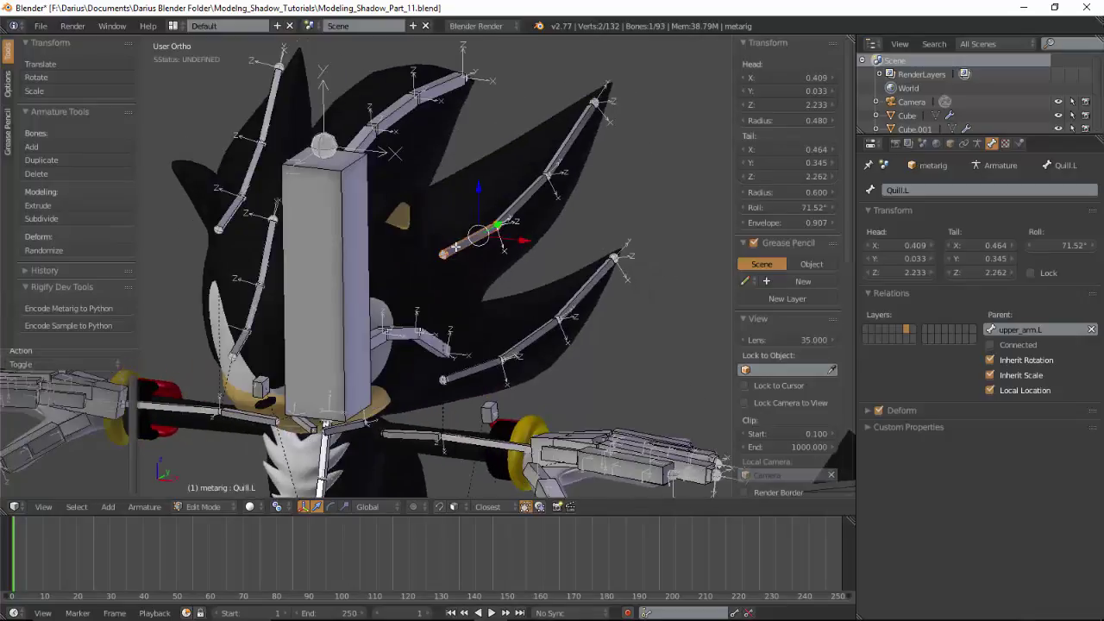
right_click(375, 244)
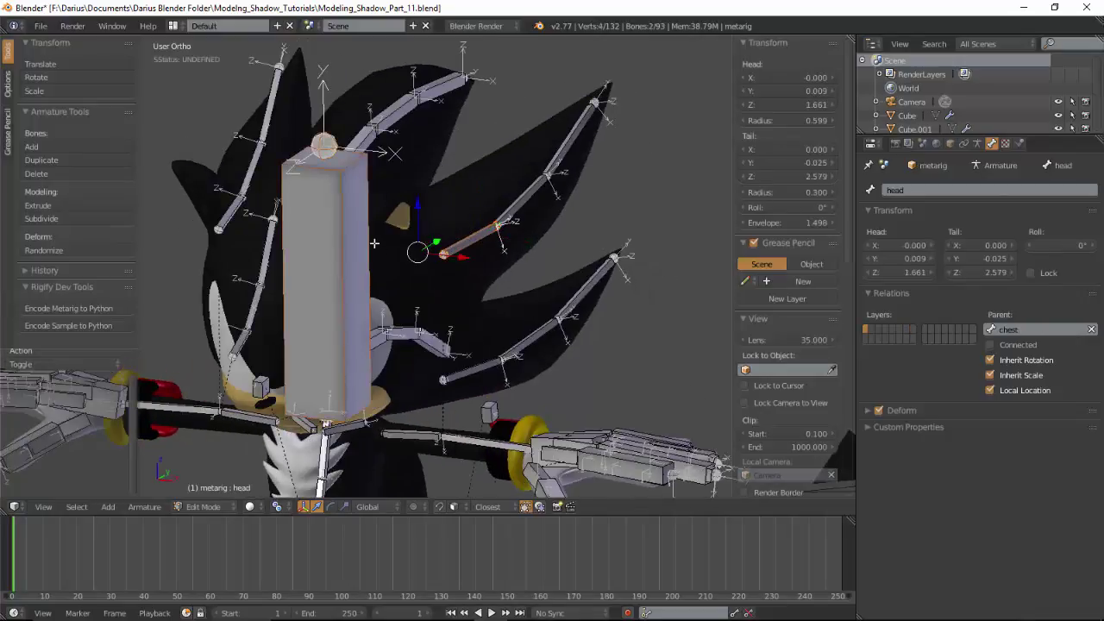
key(ctrl+p)
click(374, 244)
key(ctrl+z)
key(ctrl+p)
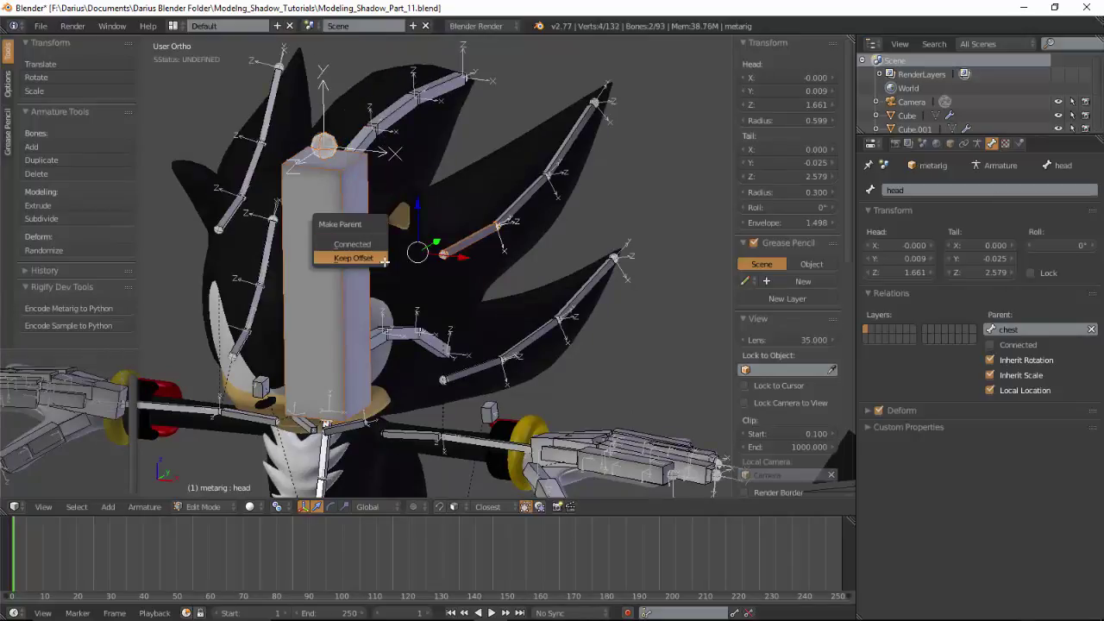
click(363, 257)
Parent Quill.L.001 and another upper quill bone to the head with Keep Offset.
right_click(481, 367)
shift+right_click(351, 275)
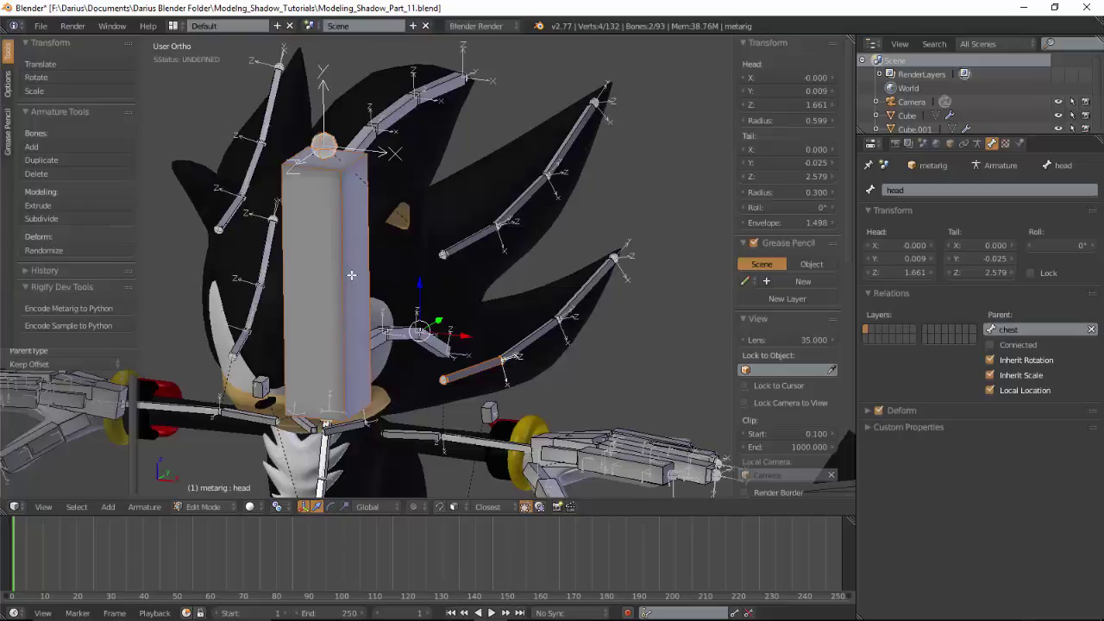
key(ctrl+p)
click(351, 276)
right_click(369, 136)
shift+right_click(361, 186)
key(ctrl+p)
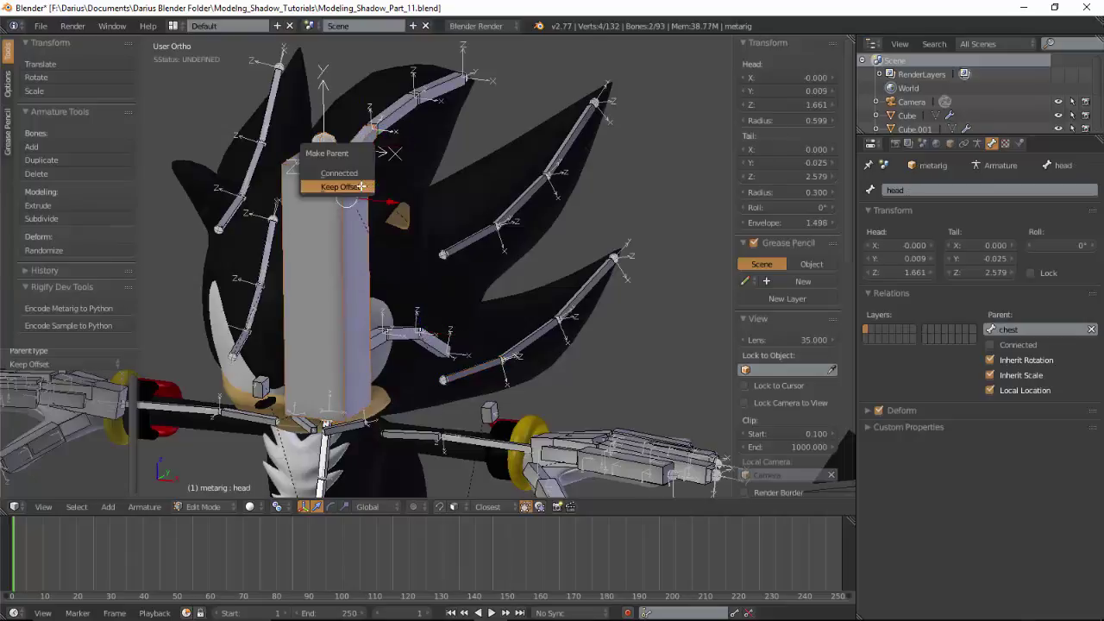
click(360, 183)
scroll(363, 190, down, 5)
mouse_move(362, 190)
middle_down()
mouse_move(326, 237)
mouse_move(407, 260)
middle_up()
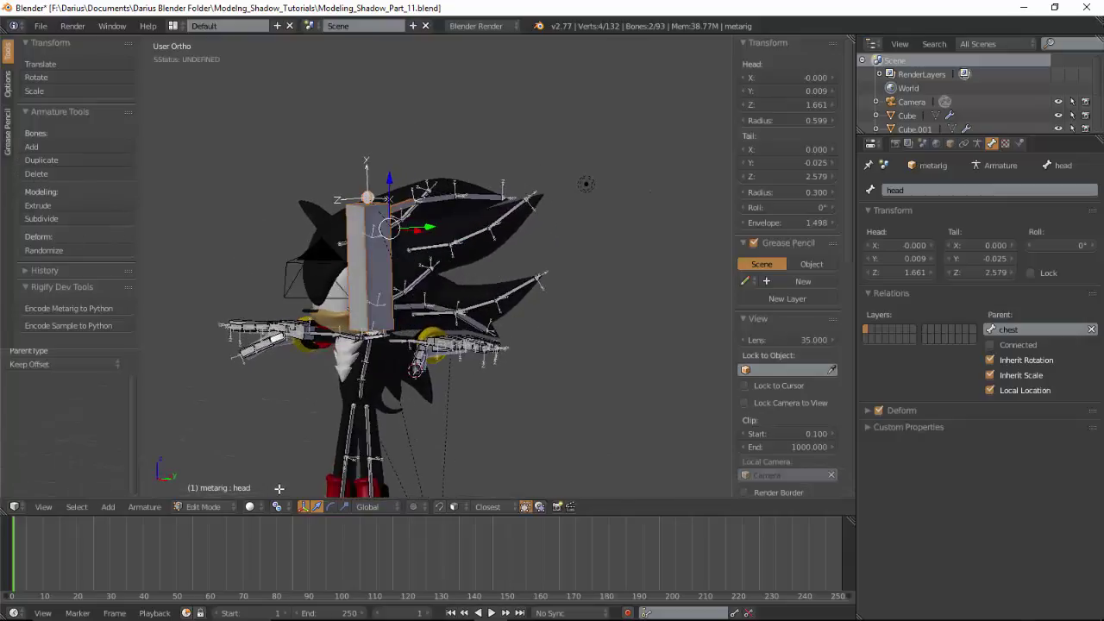
Enter Pose Mode with Ctrl+Tab and orbit around the rig to inspect it.
key(ctrl+Tab)
middle_drag(392, 337, 364, 300)
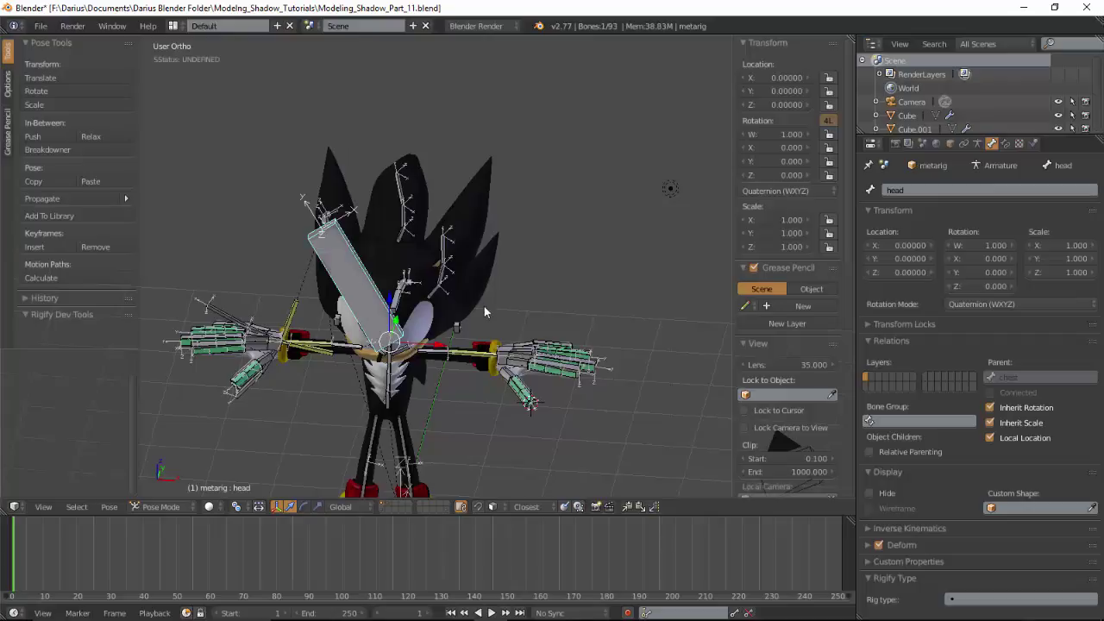
mouse_move(360, 274)
middle_down()
mouse_move(392, 316)
mouse_move(373, 288)
middle_up()
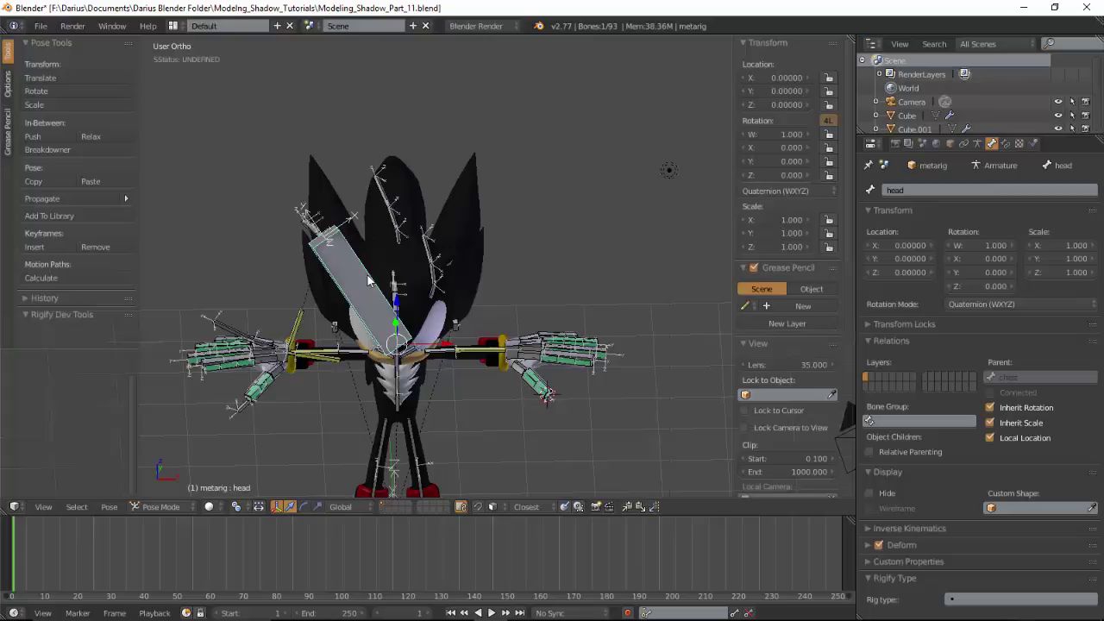
mouse_move(389, 298)
middle_down()
mouse_move(582, 319)
mouse_move(467, 329)
mouse_move(456, 345)
middle_up()
Check the Elbow.R and head bones in Edit Mode, then return to Pose Mode.
key(Tab)
mouse_move(404, 456)
middle_down()
mouse_move(441, 374)
mouse_move(350, 381)
middle_up()
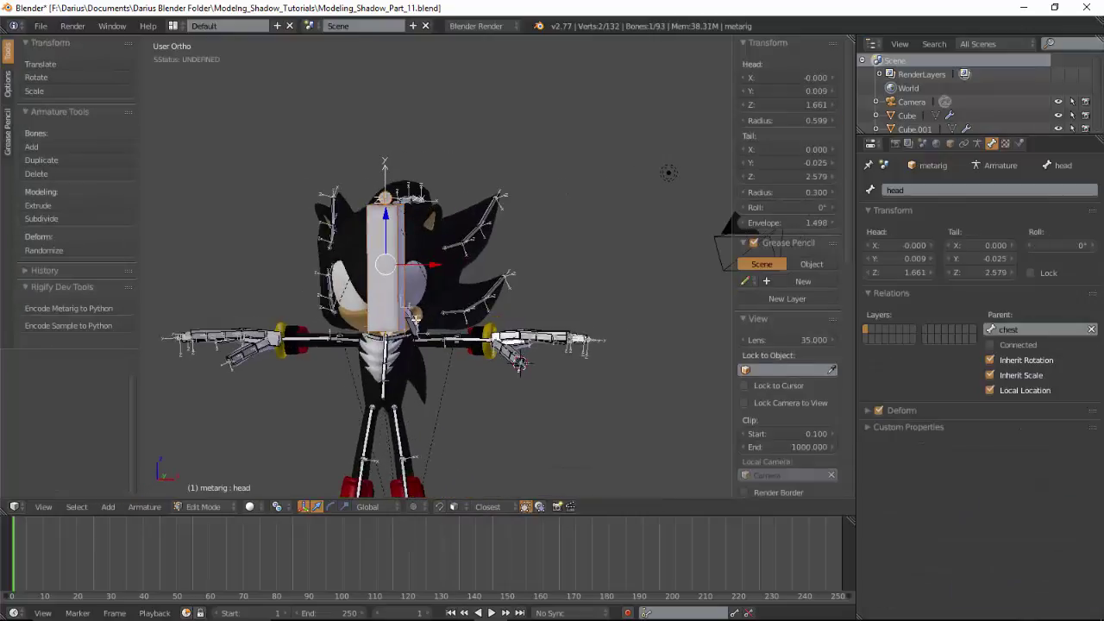
middle_drag(415, 319, 364, 363)
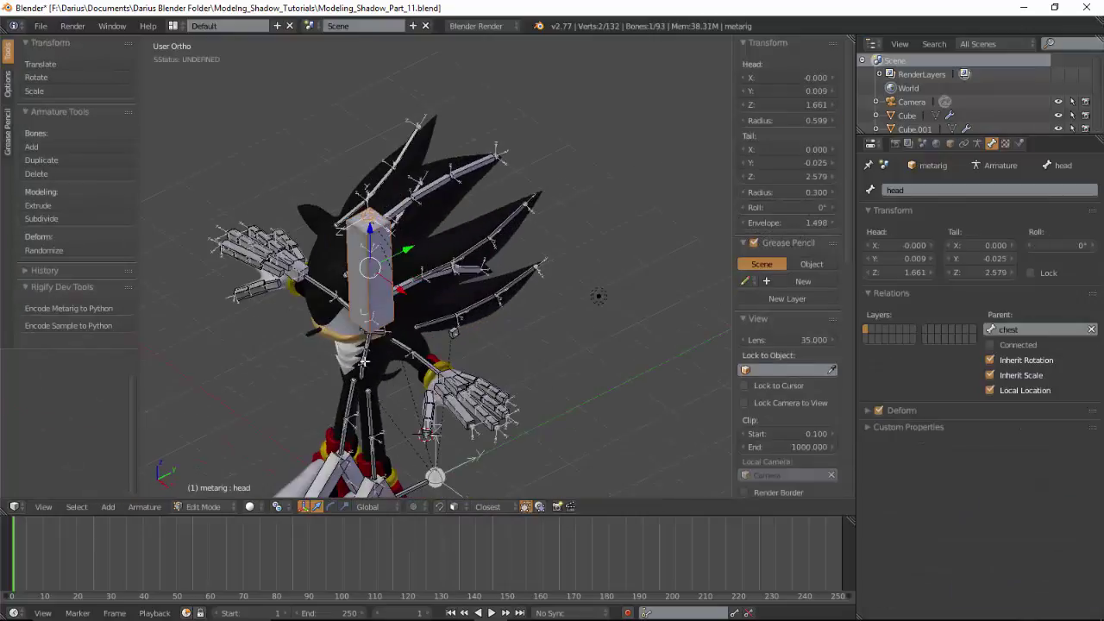
right_click(376, 274)
right_click(368, 280)
middle_drag(517, 328, 571, 255)
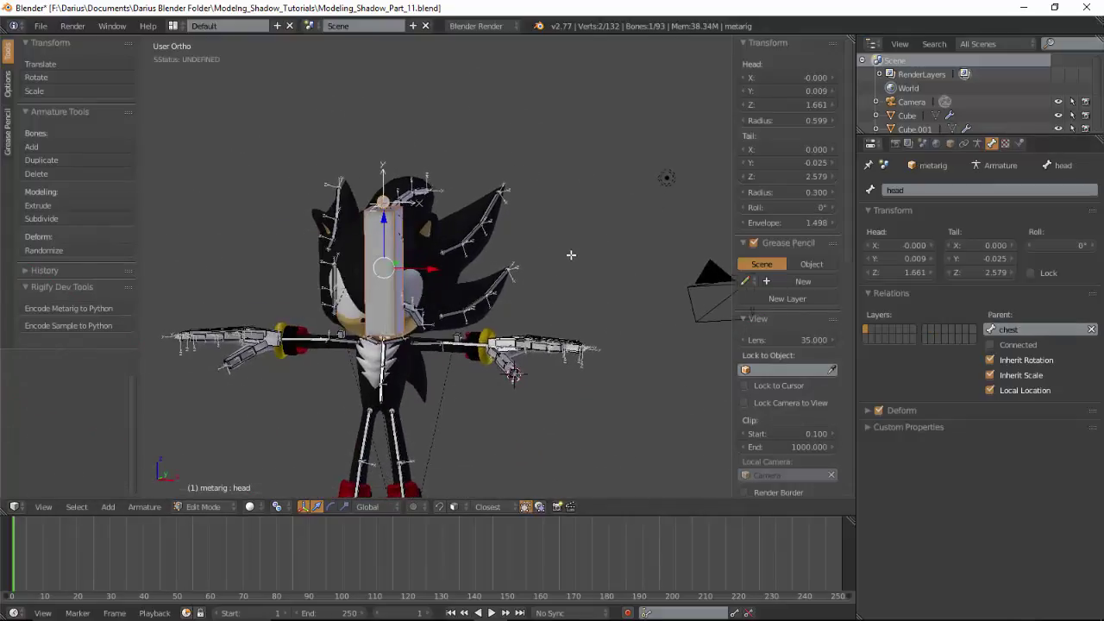
key(ctrl+Tab)
mouse_move(445, 310)
middle_down()
mouse_move(501, 351)
mouse_move(450, 320)
mouse_move(431, 325)
middle_up()
Delete the IK constraints on Quill.R and Quill.R.001 in the Bone Constraints tab.
right_click(298, 318)
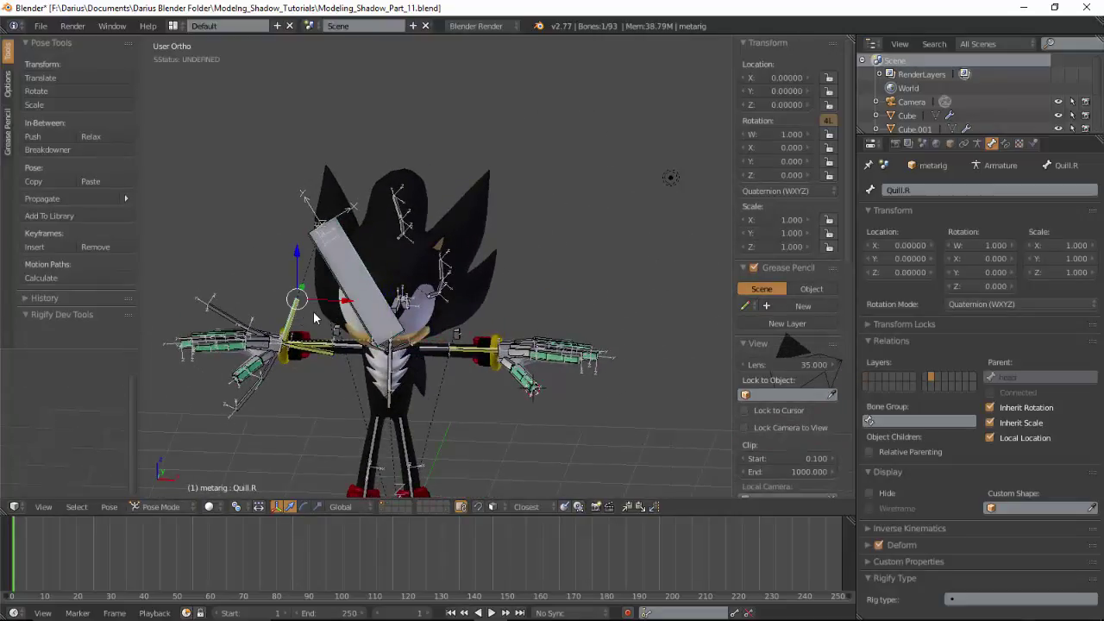
click(1005, 143)
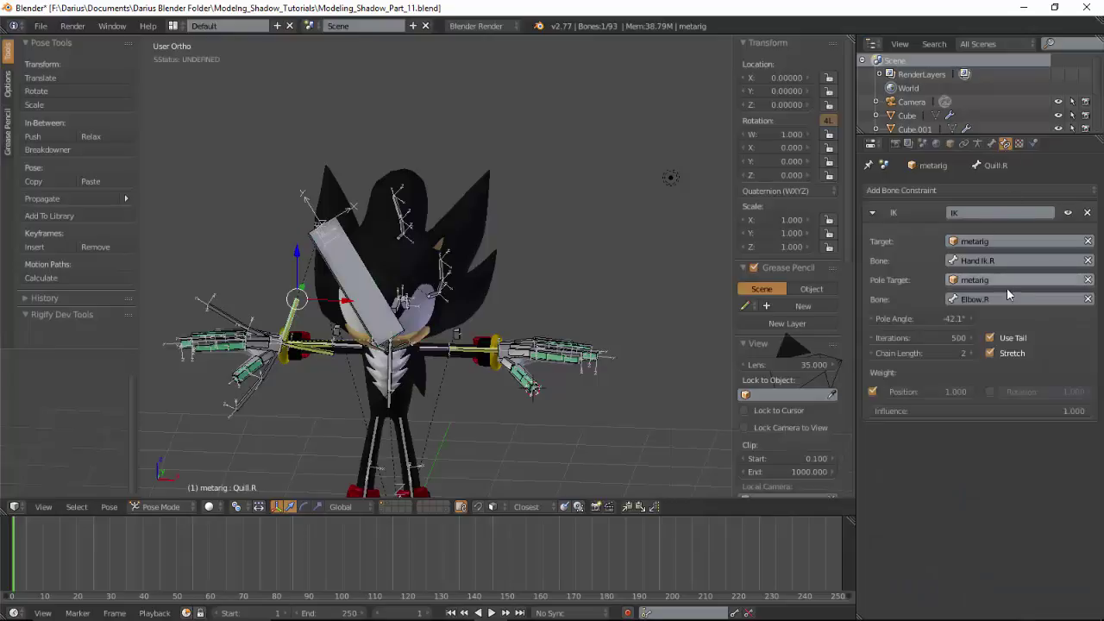
click(1088, 213)
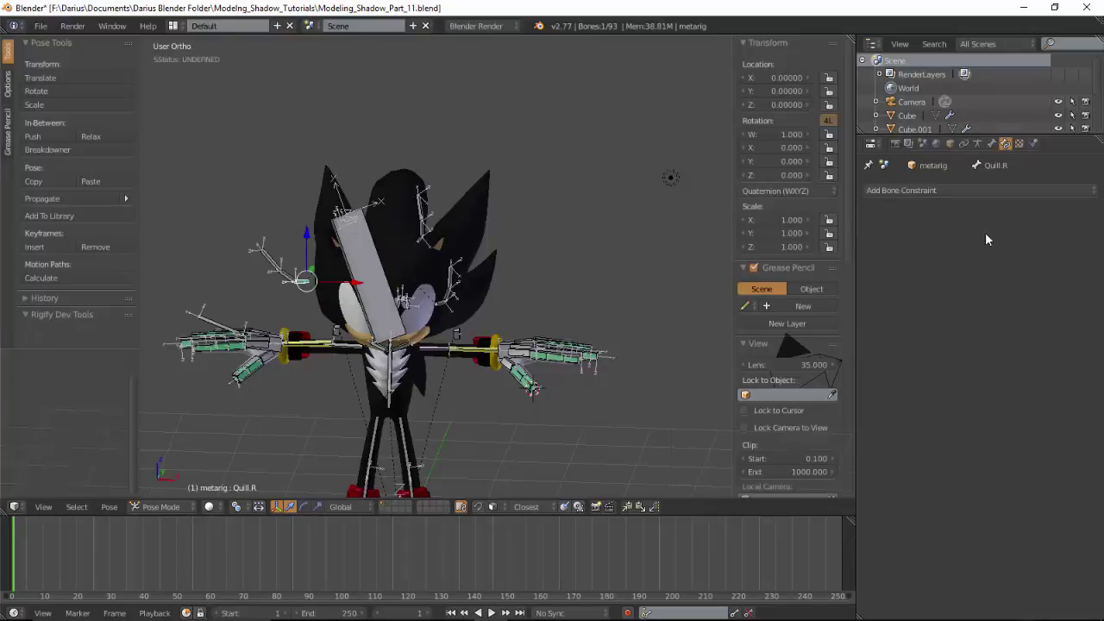
right_click(331, 340)
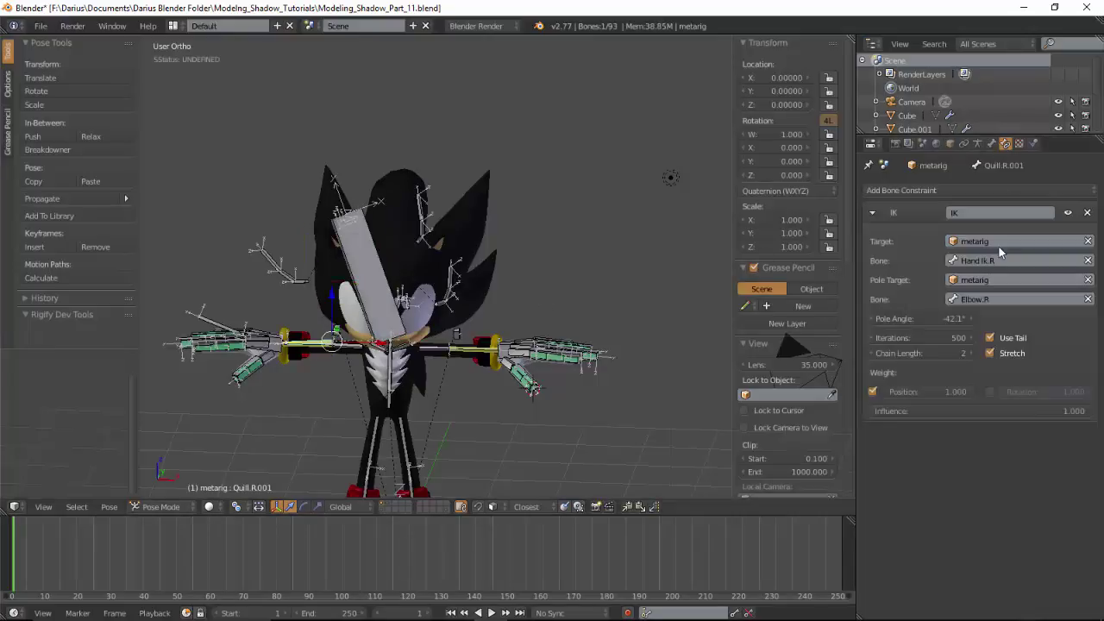
click(1088, 213)
mouse_move(517, 274)
middle_down()
mouse_move(573, 273)
mouse_move(533, 273)
mouse_move(522, 312)
mouse_move(478, 273)
middle_up()
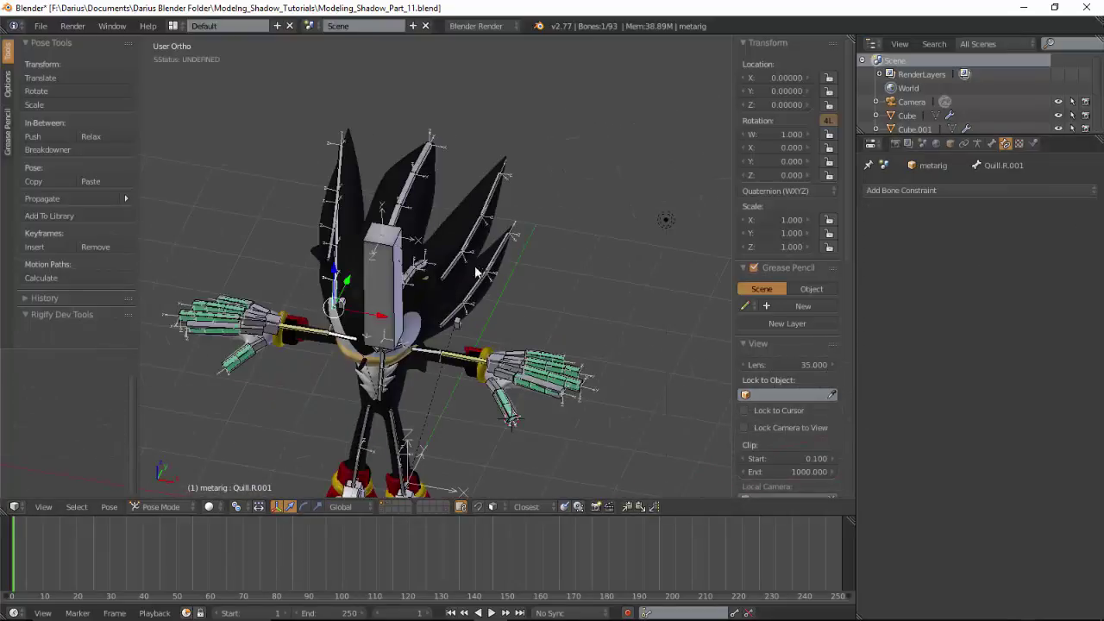
right_click(449, 319)
middle_drag(449, 319, 447, 290)
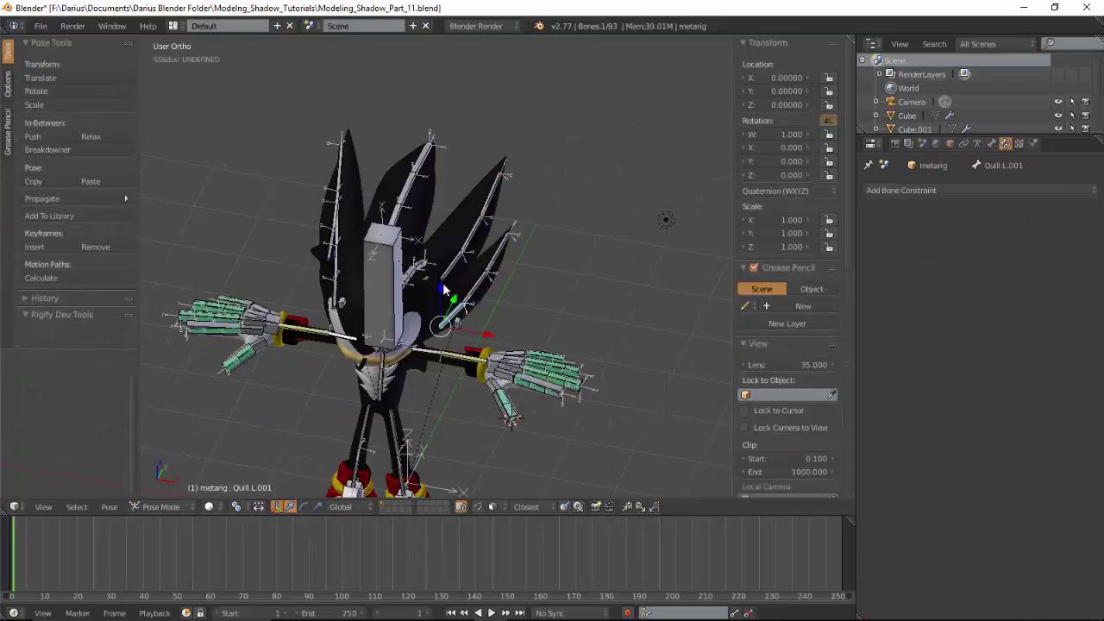
right_click(397, 298)
Test-rotate the head bone, cancel, and view the quills from the side.
key(r)
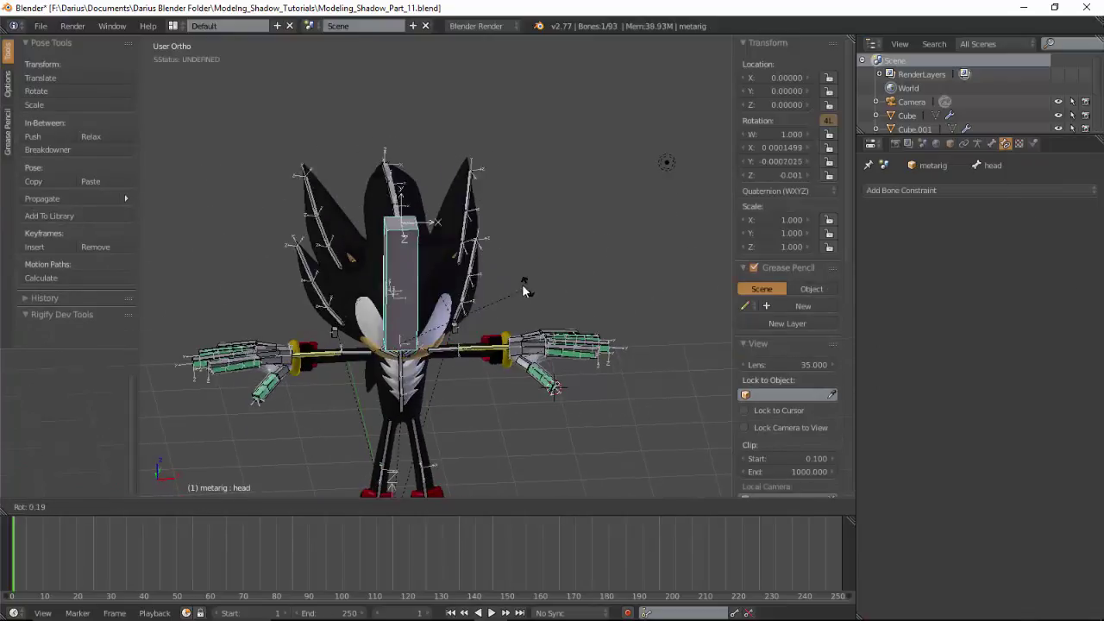
key(r)
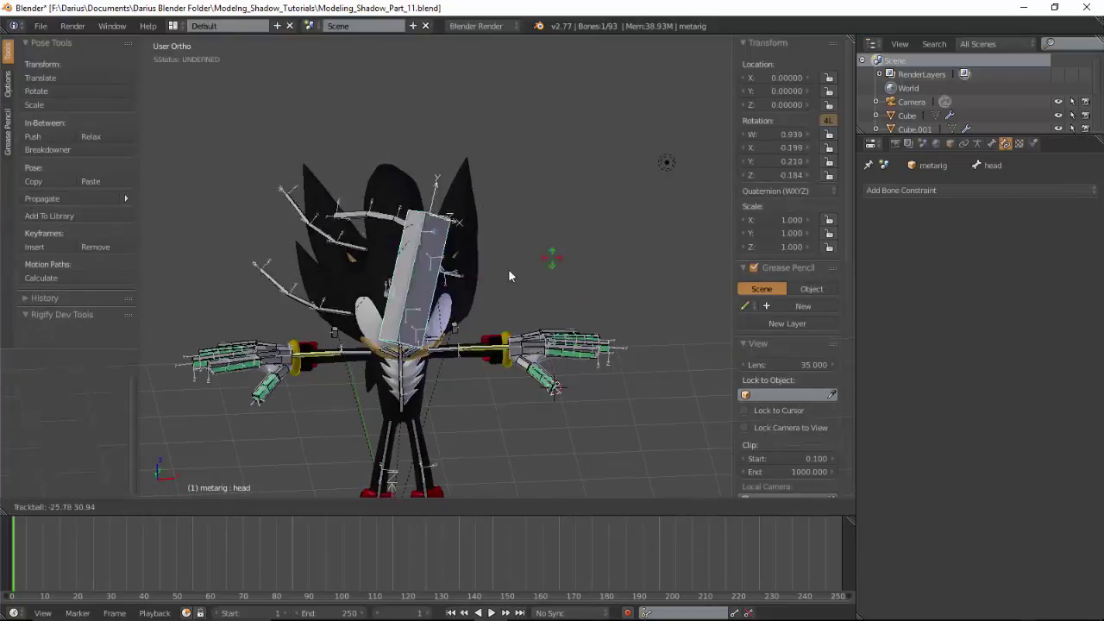
key(Escape)
middle_drag(508, 268, 480, 353)
scroll(480, 353, up, 4)
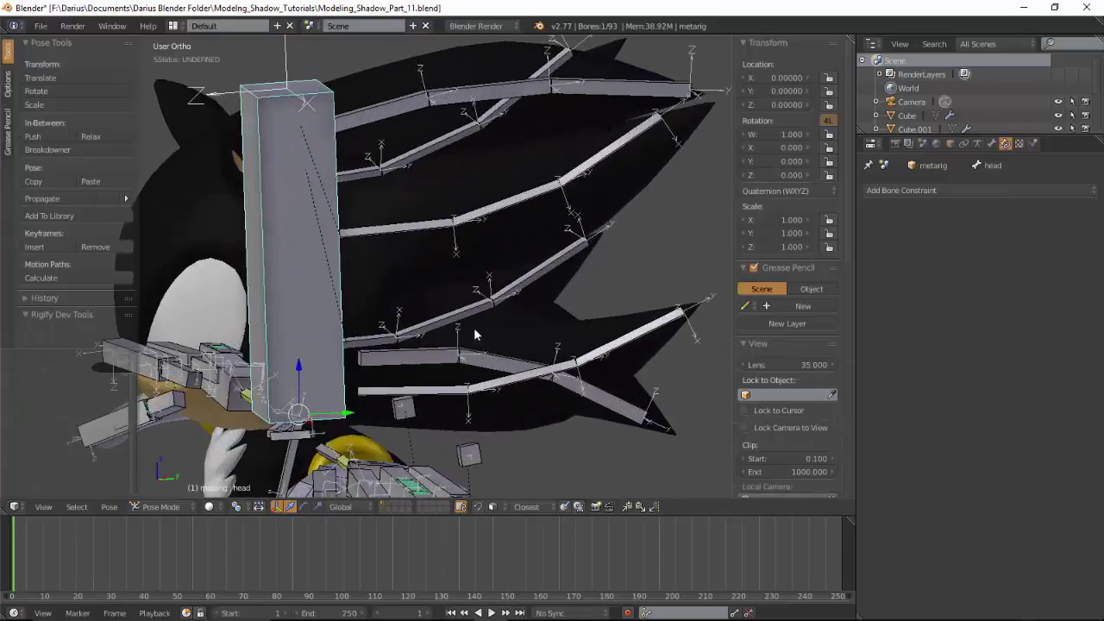
Make Quill.L.005 copy Quill.L's rotation with both spaces set to Local Space.
right_click(448, 270)
middle_drag(455, 273, 547, 282)
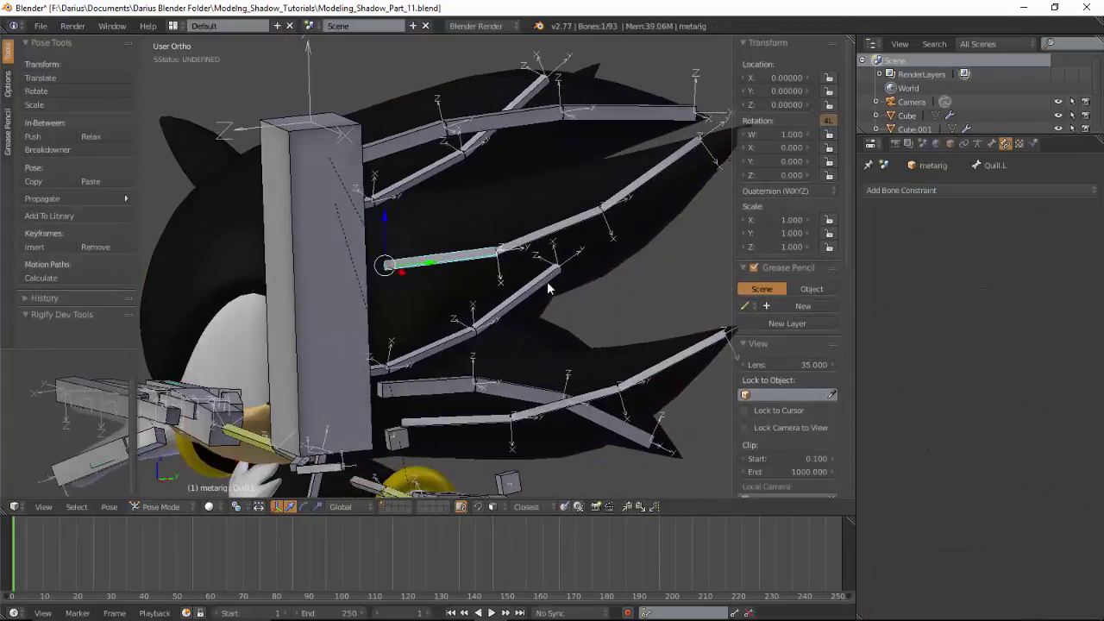
shift+right_click(544, 242)
key(shift+ctrl+c)
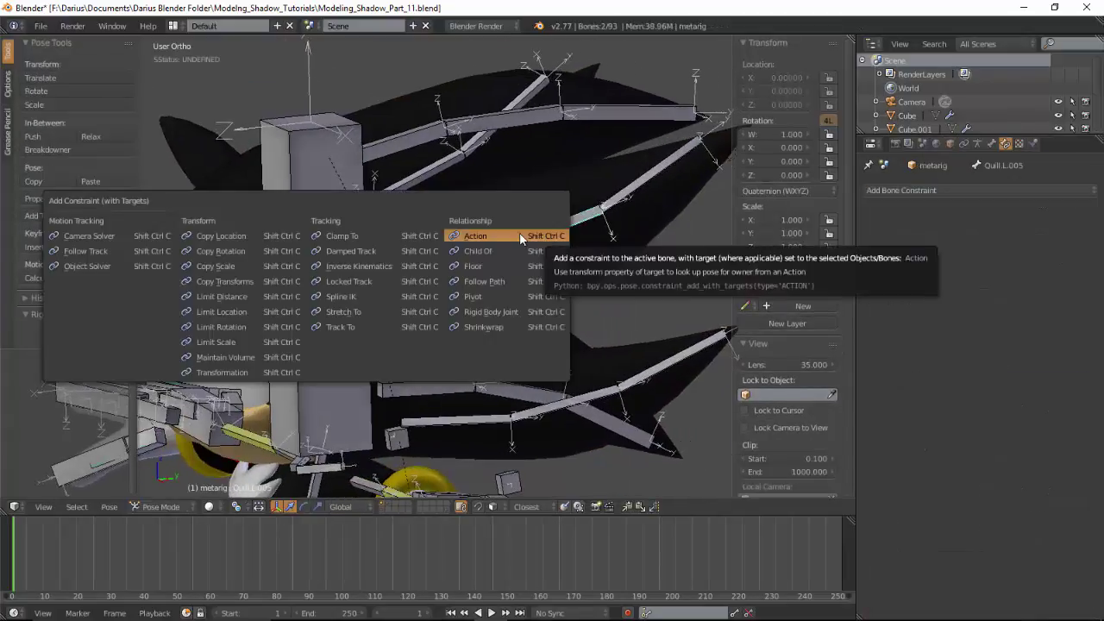
click(263, 248)
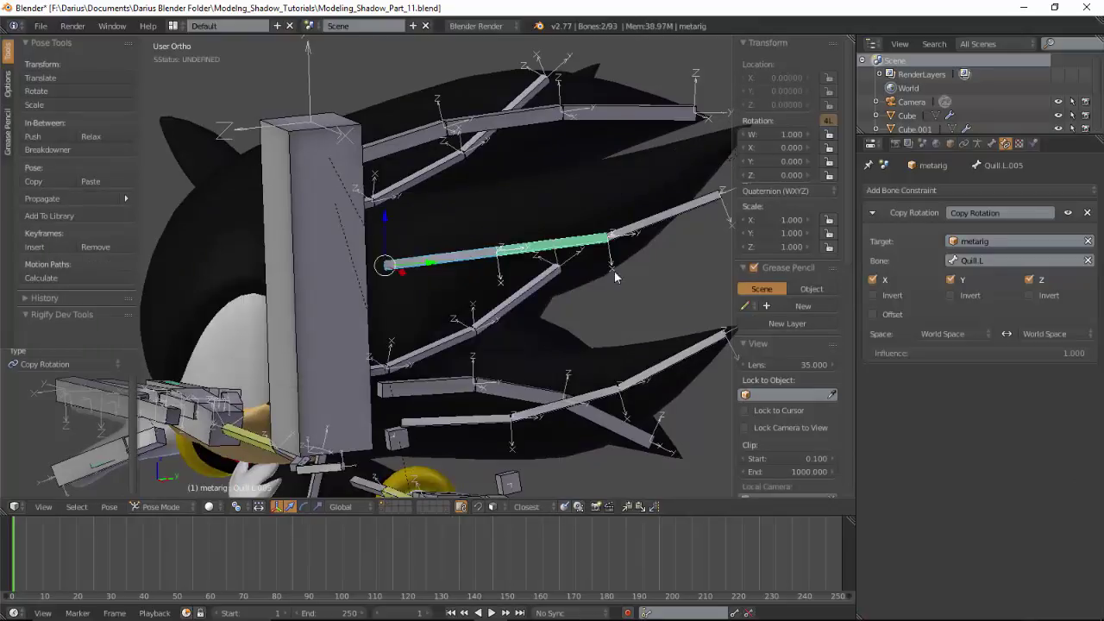
click(943, 334)
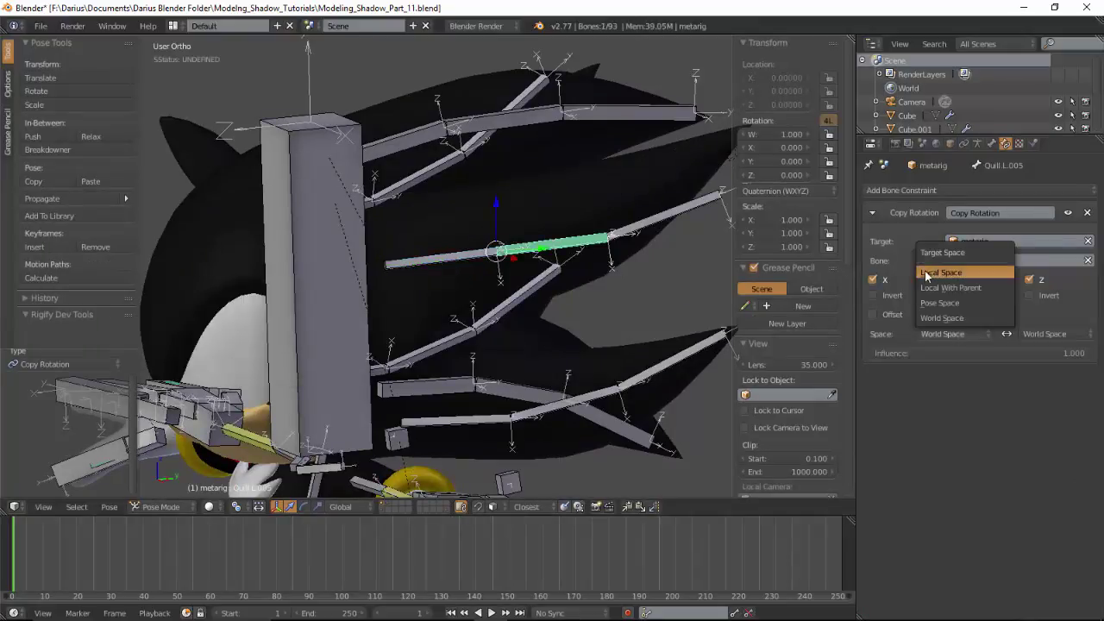
click(935, 271)
click(1077, 337)
click(1035, 274)
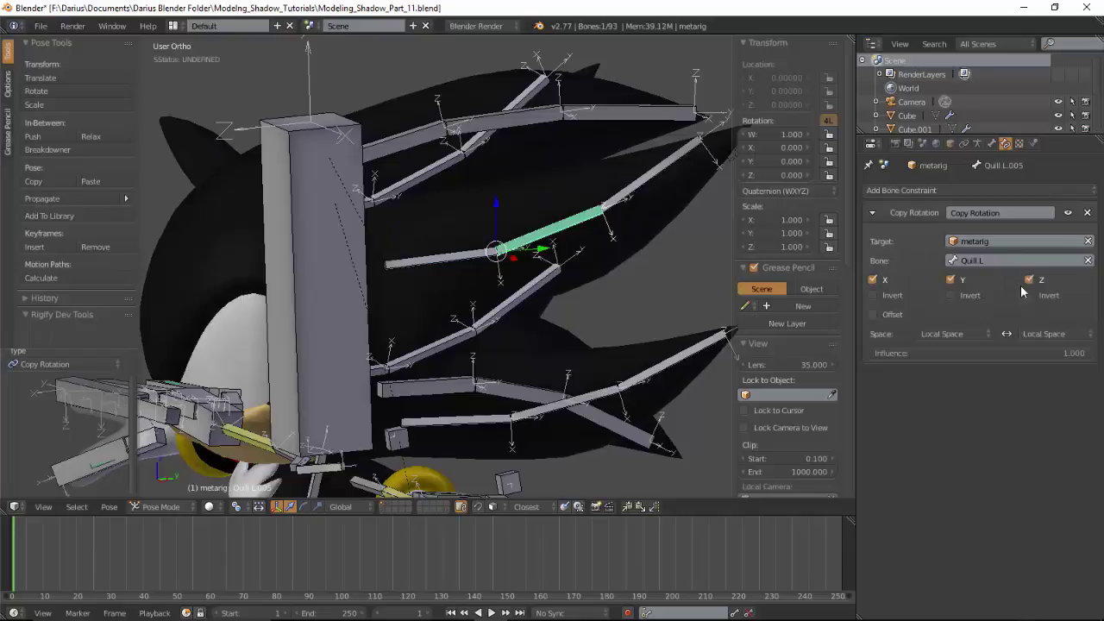
Test-rotate Quill.L, then make Quill.L.004 copy Quill.L.005's rotation in Local Space.
right_click(476, 267)
key(r)
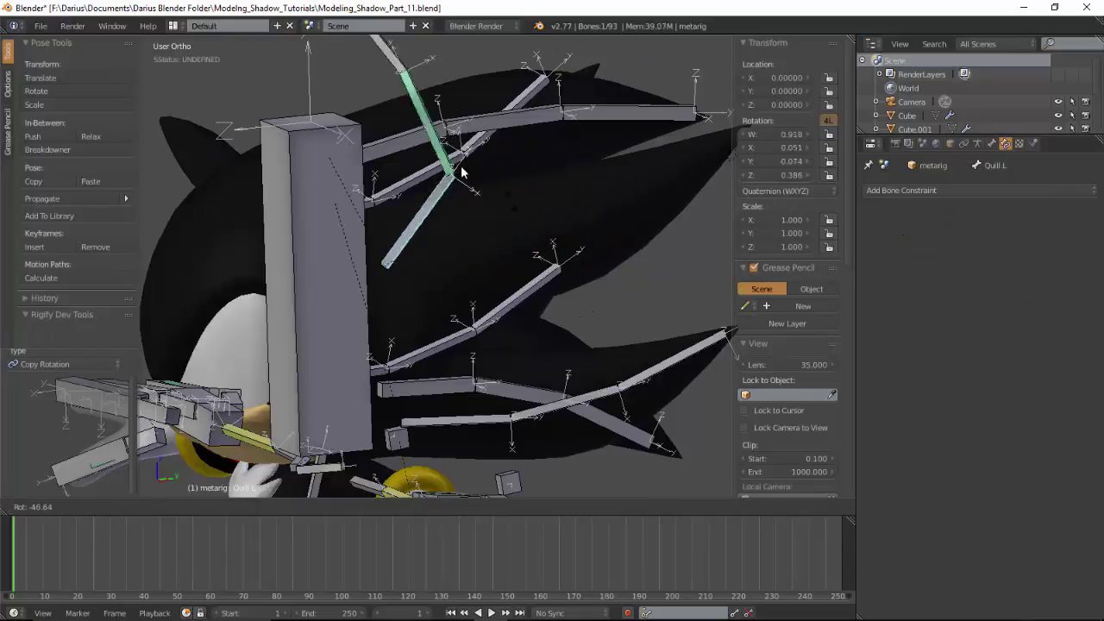
key(Escape)
right_click(566, 243)
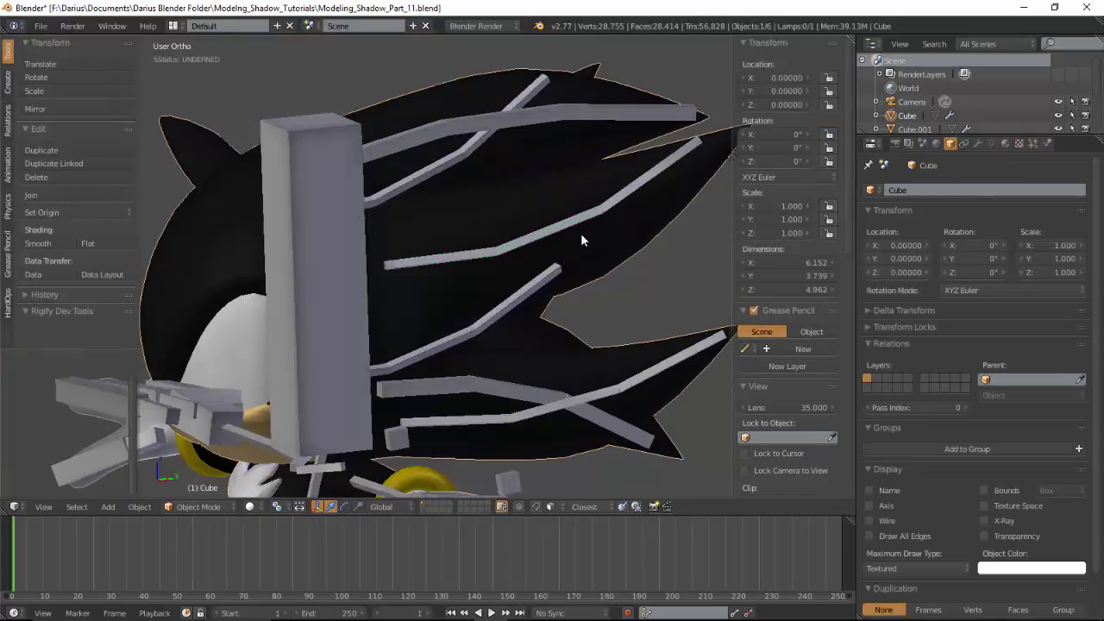
right_click(580, 227)
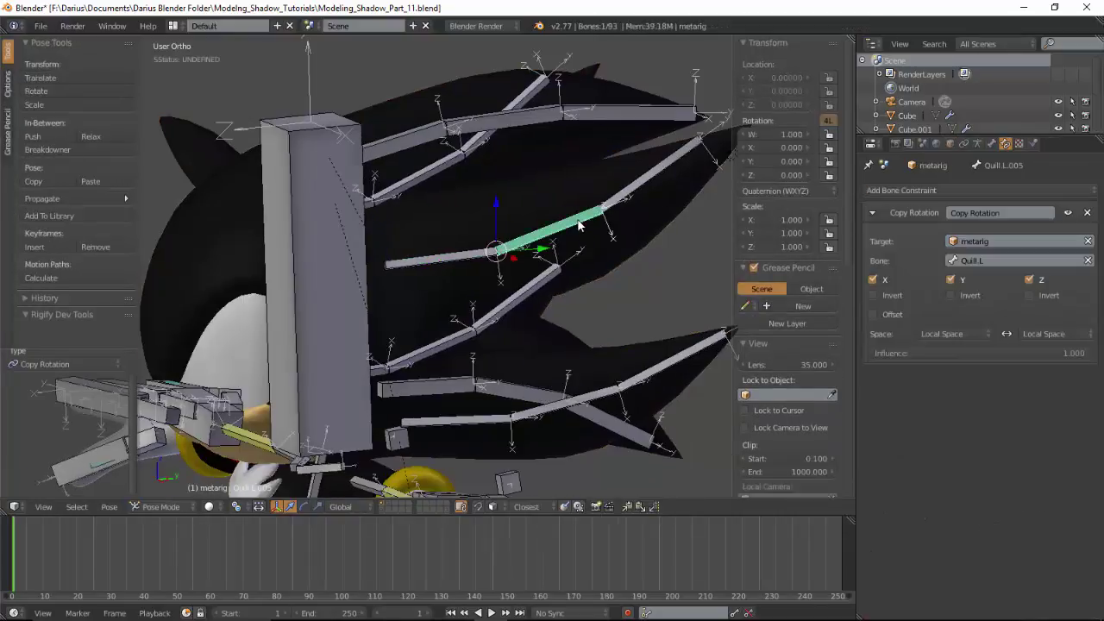
key(shift+ctrl+c)
click(643, 179)
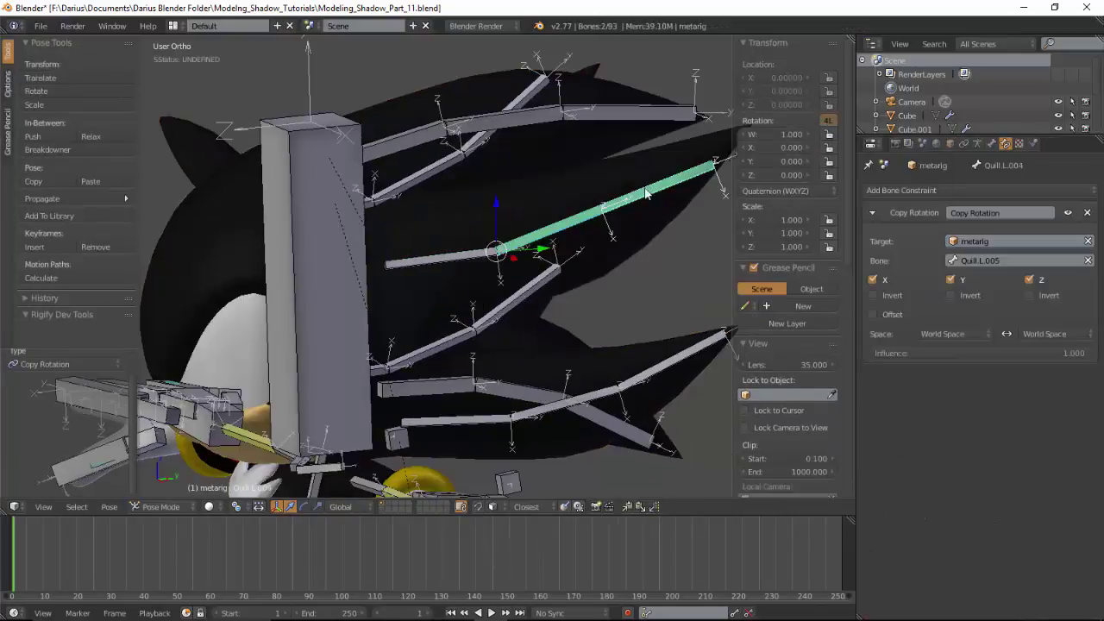
click(943, 334)
click(940, 276)
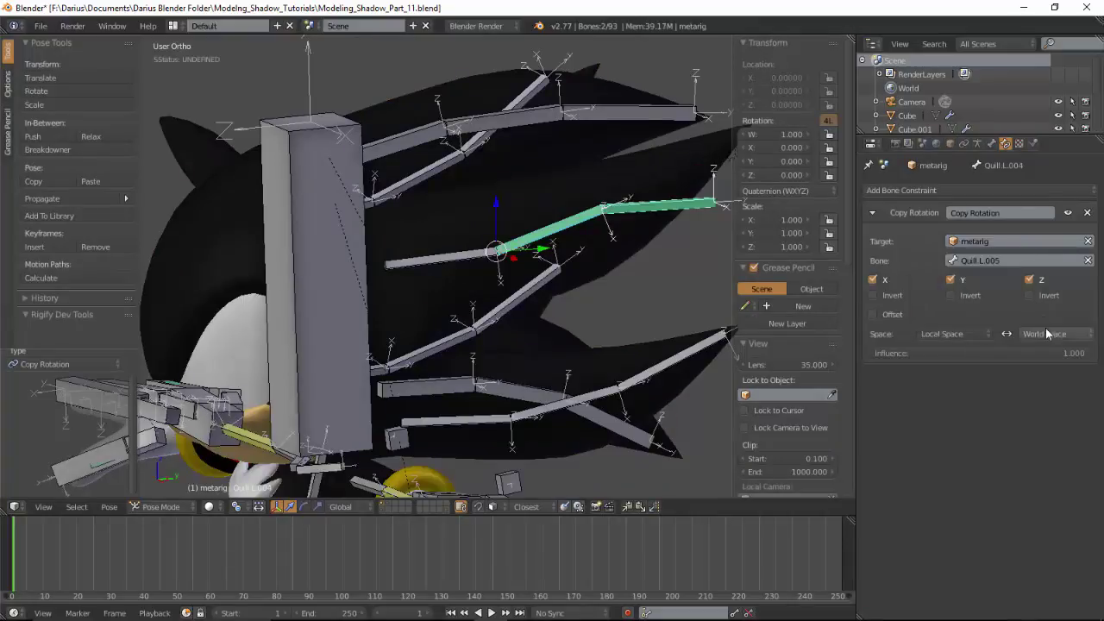
click(1045, 334)
click(1022, 272)
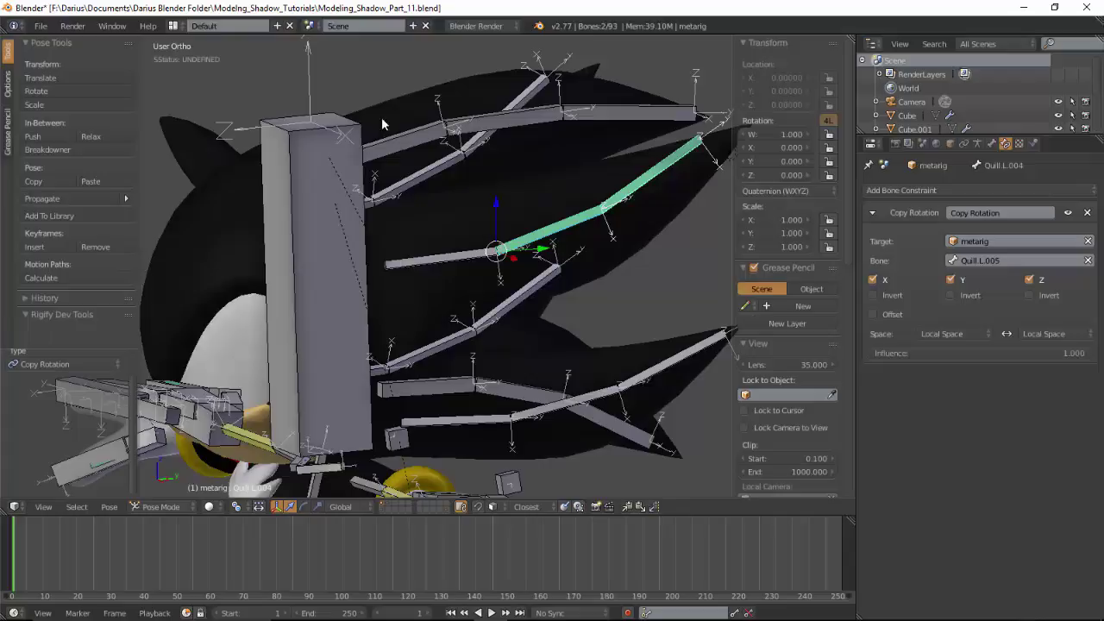
Add a Local Space Copy Rotation constraint to the next left quill bone.
mouse_move(436, 355)
middle_down()
mouse_move(531, 320)
mouse_move(514, 333)
mouse_move(682, 137)
middle_up()
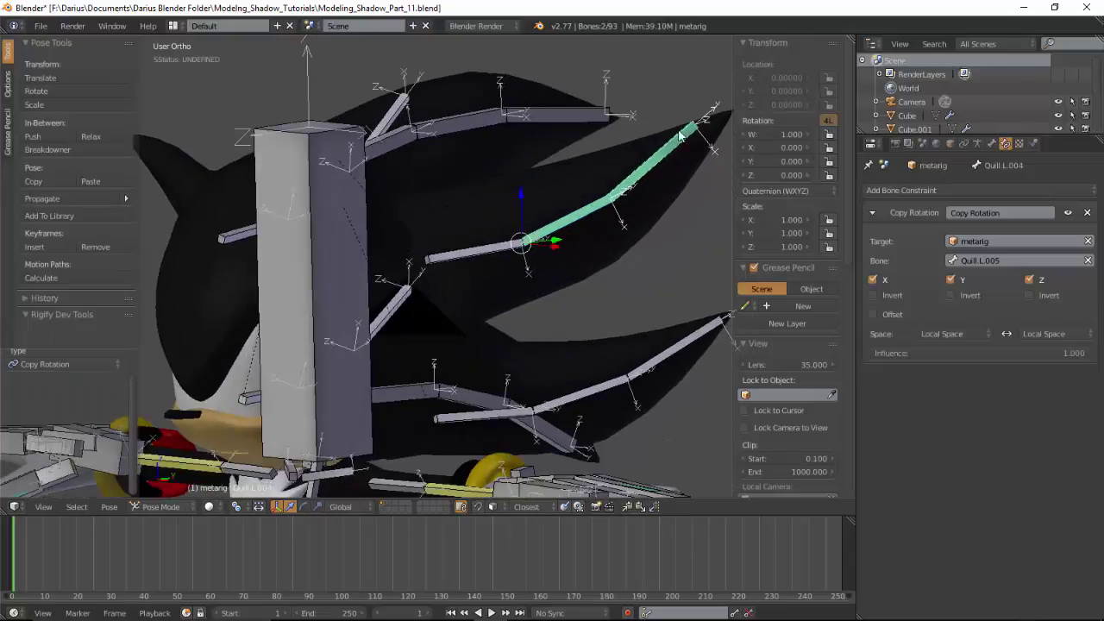
shift+click(499, 420)
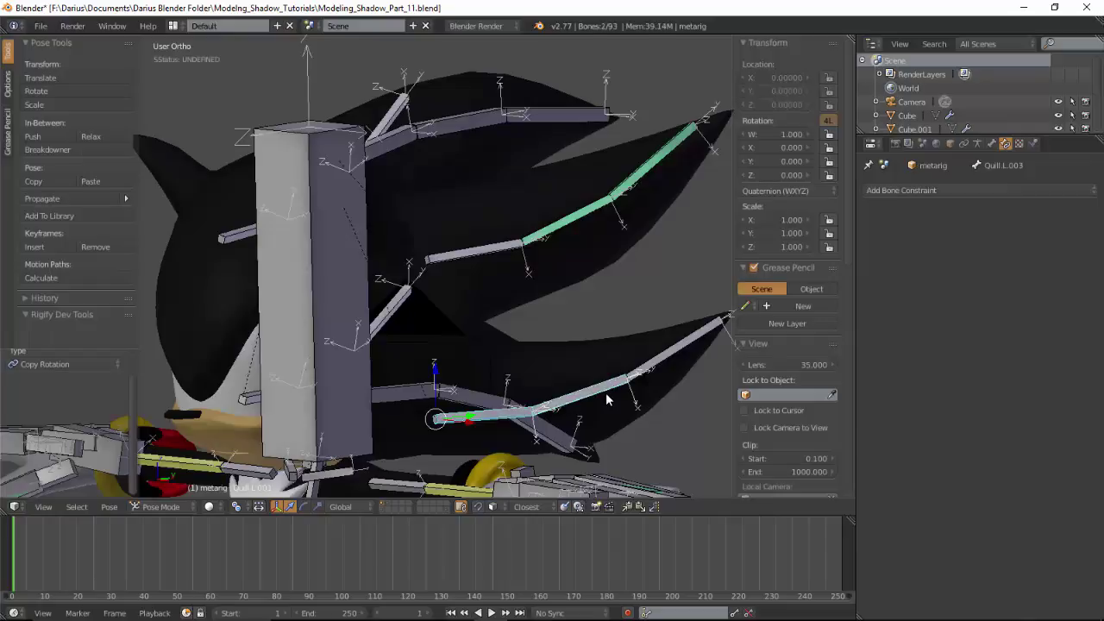
key(shift+ctrl+c)
click(605, 393)
click(936, 334)
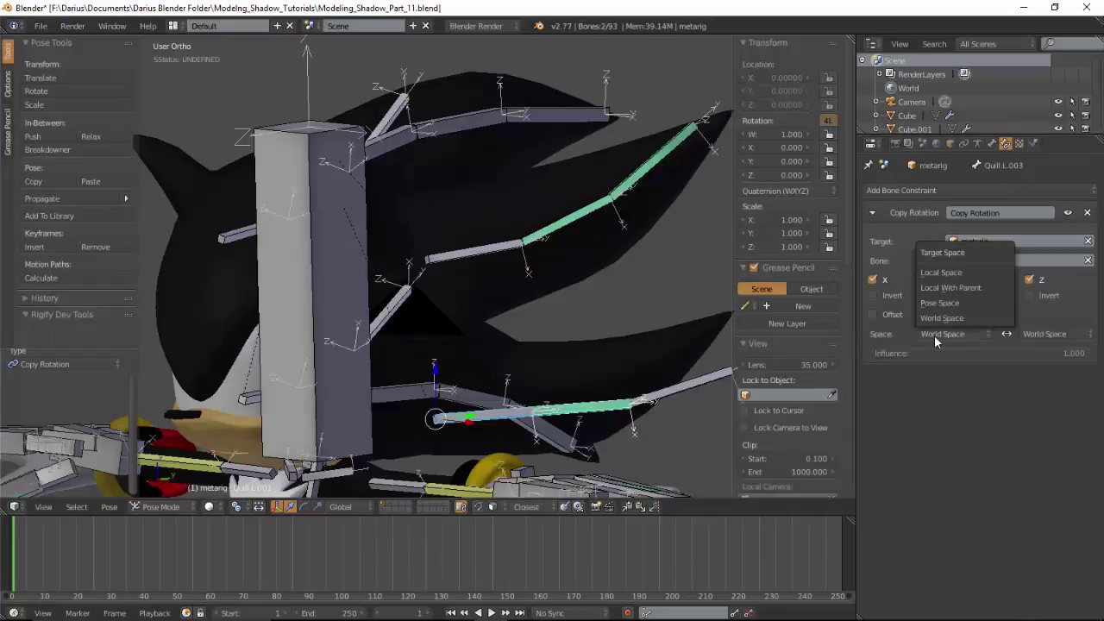
click(958, 274)
click(1051, 333)
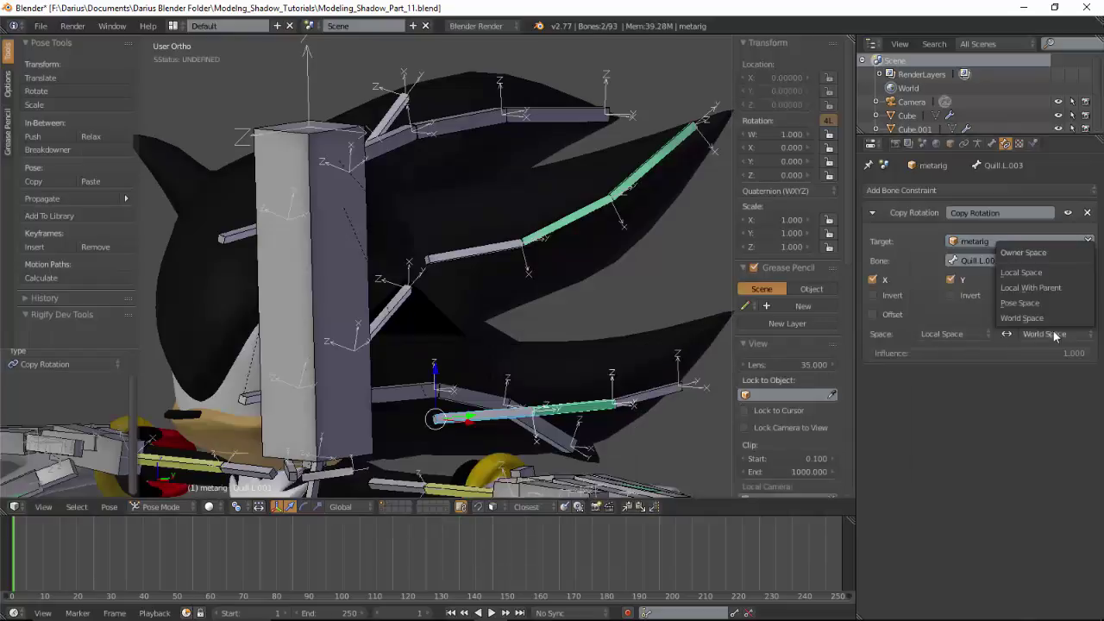
click(1024, 274)
Add a Local Space Copy Rotation constraint to the bone further up the left quill.
right_click(620, 393)
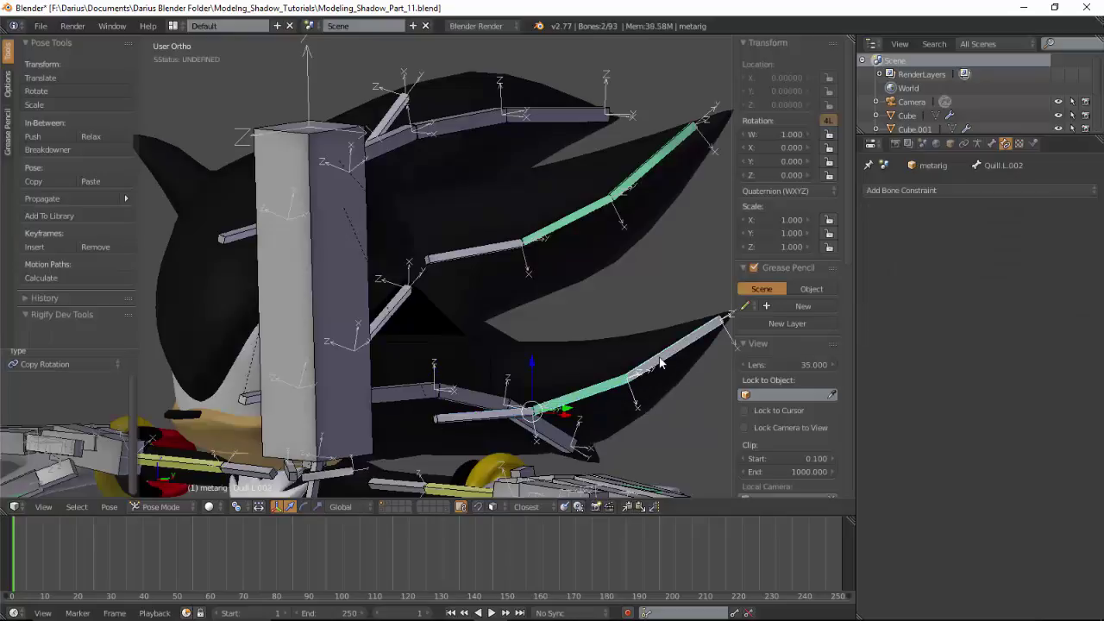
key(shift+ctrl+c)
click(667, 359)
click(949, 333)
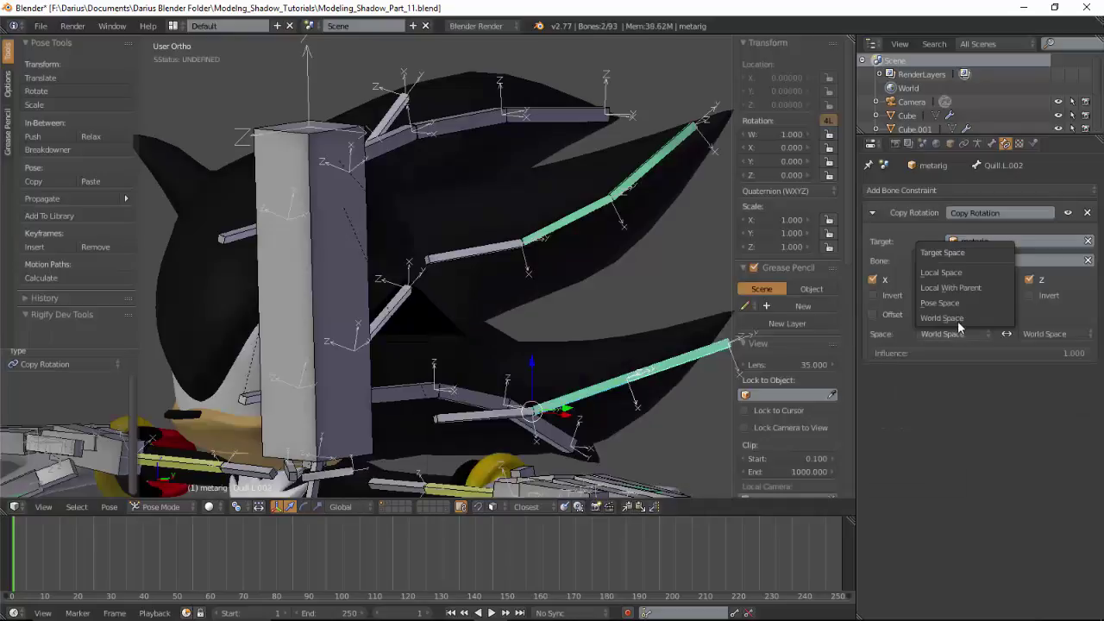
click(949, 272)
click(1031, 332)
click(1027, 273)
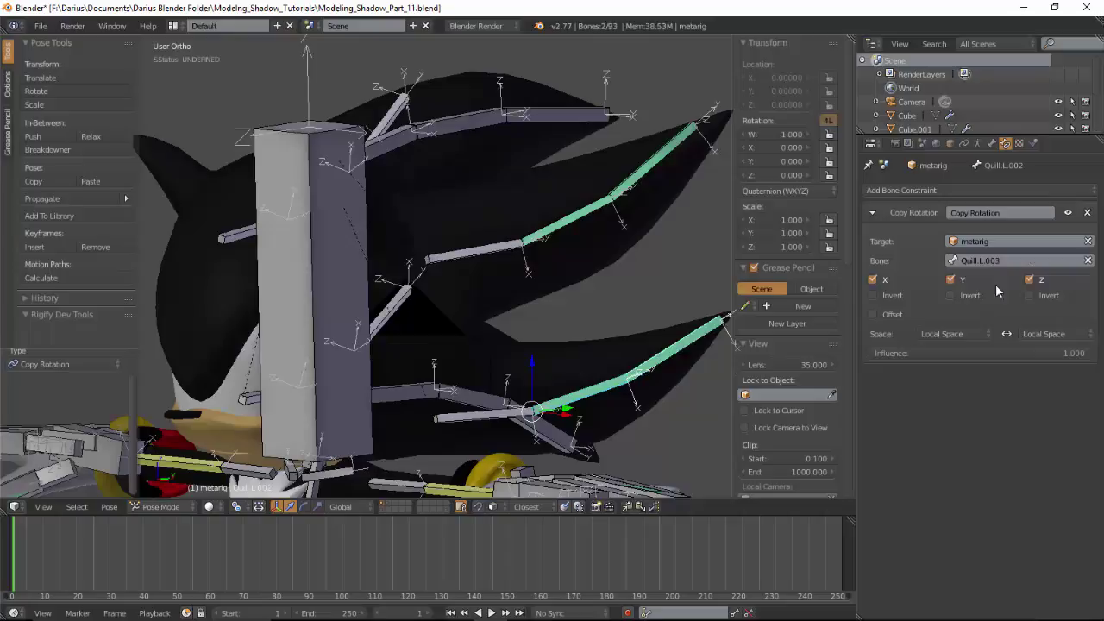
Give Mid Quil.005 a Copy Rotation constraint with Local Space owner and target.
middle_drag(485, 437, 433, 388)
right_click(444, 364)
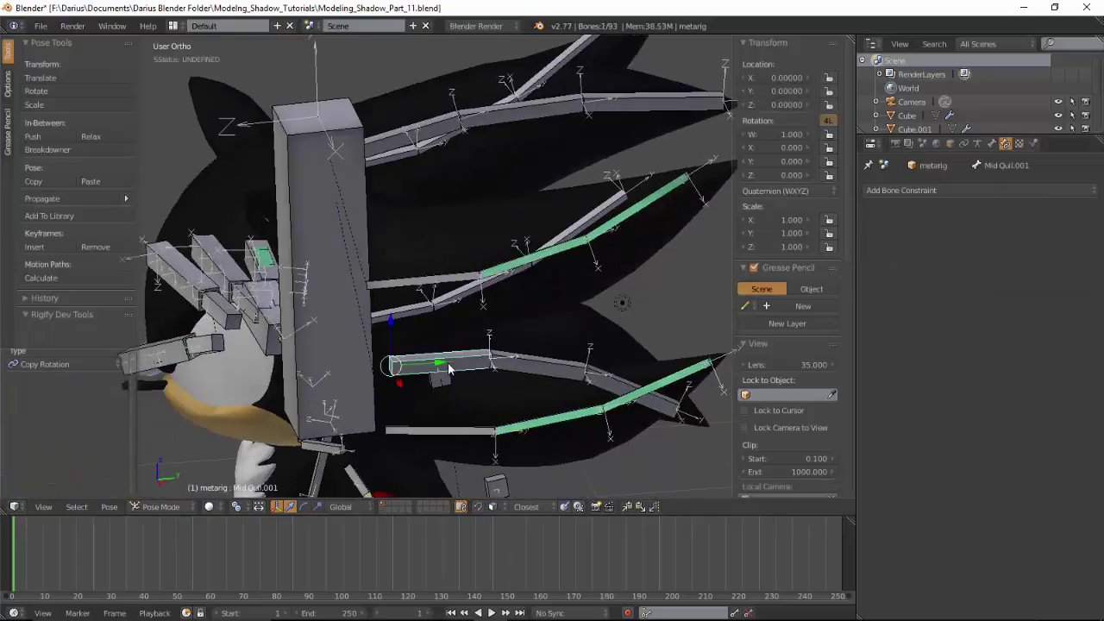
key(shift+ctrl+c)
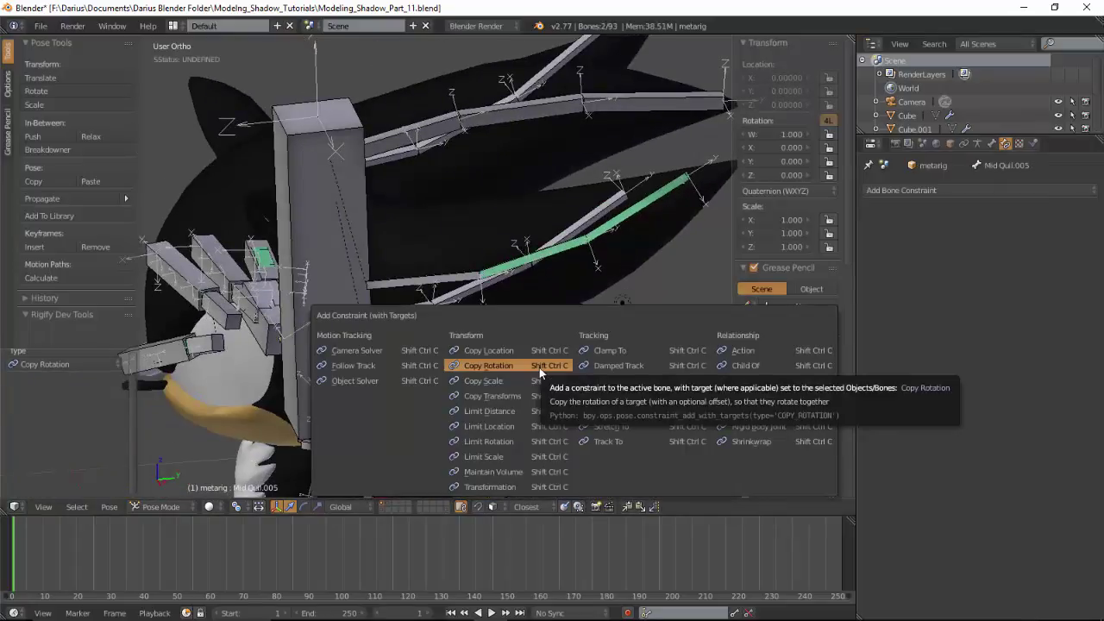
click(539, 367)
click(943, 334)
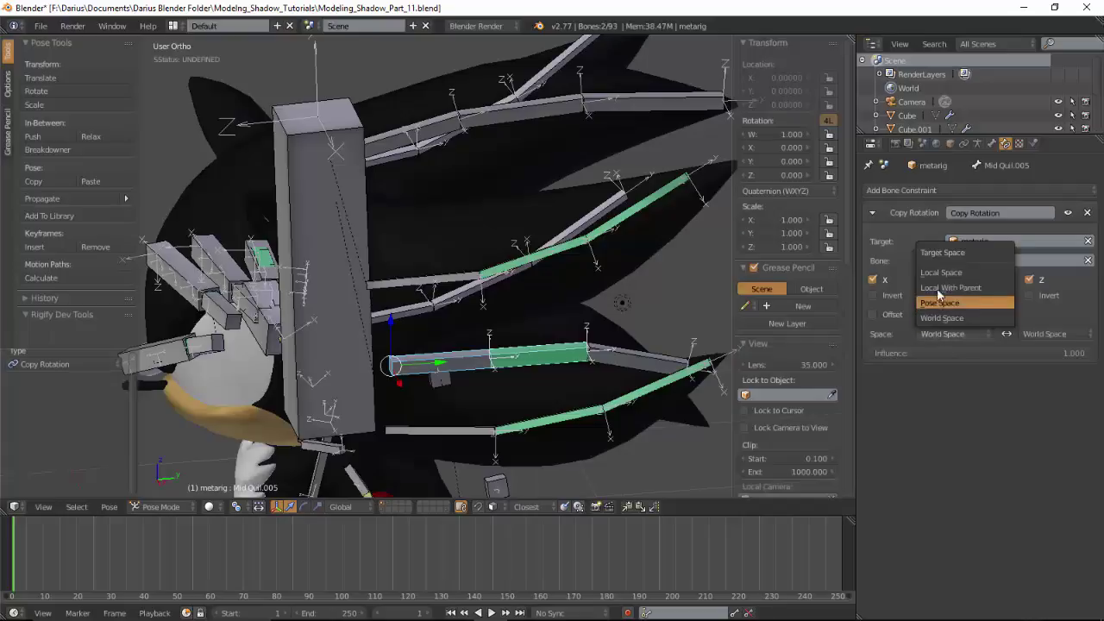
click(941, 283)
click(1044, 334)
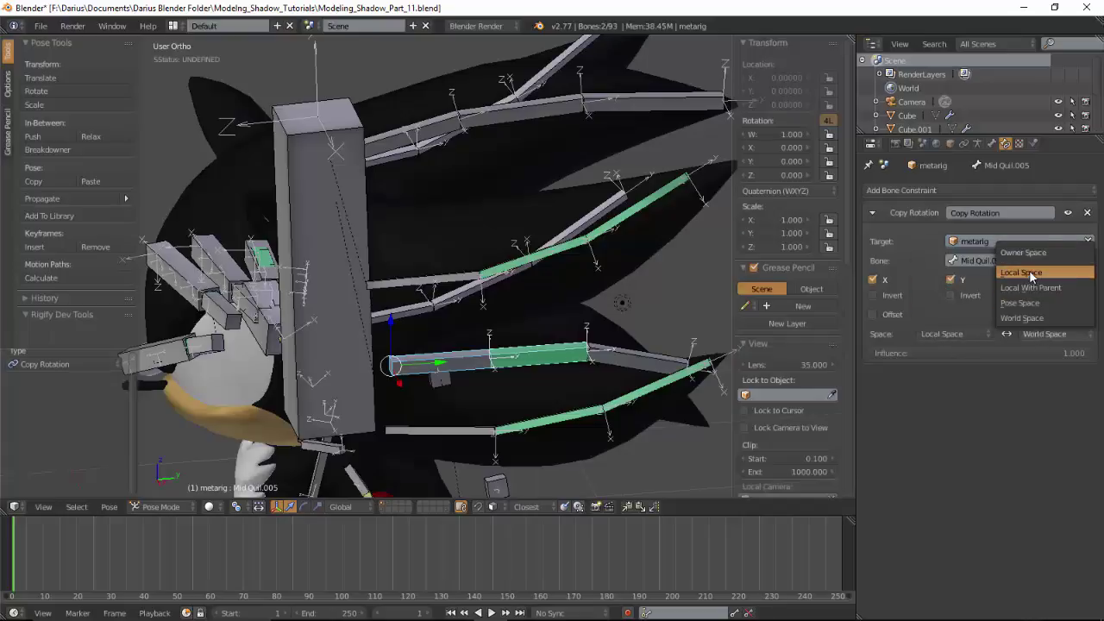
click(1038, 281)
Make Mid Quil.004 copy Mid Quil.005's rotation in Local Space.
right_click(584, 371)
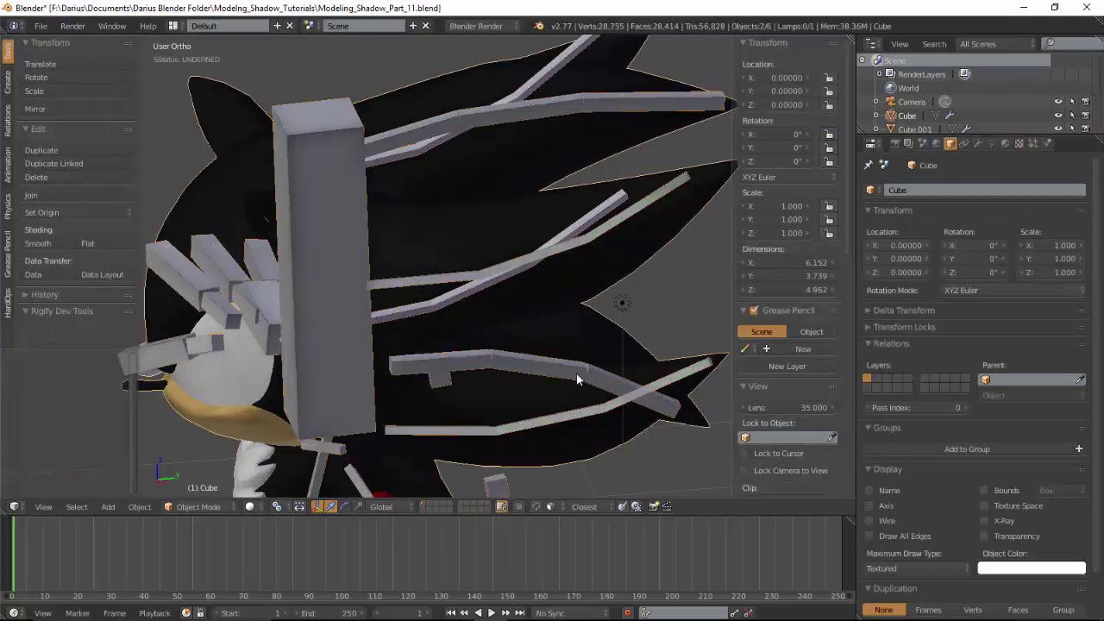
key(shift+ctrl+c)
click(618, 373)
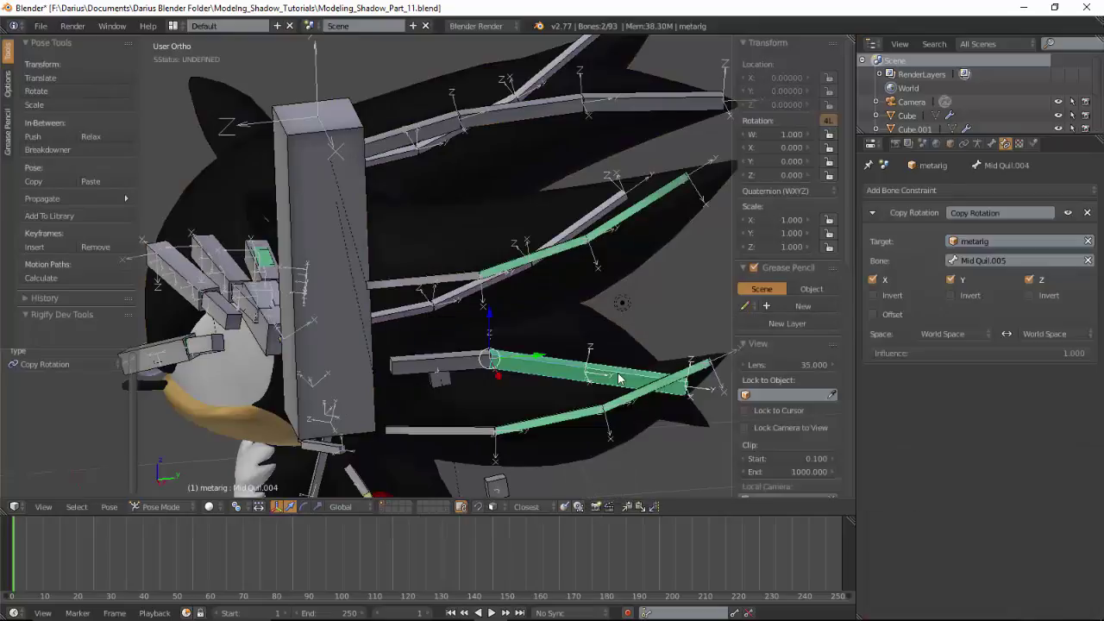
click(989, 337)
click(963, 272)
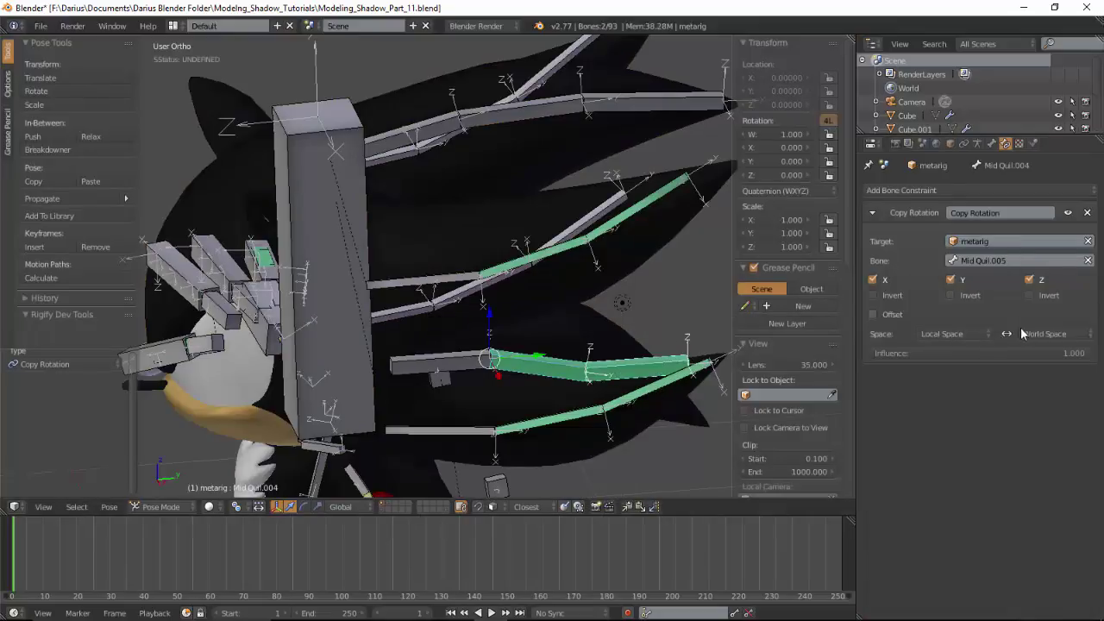
click(1044, 333)
click(1021, 272)
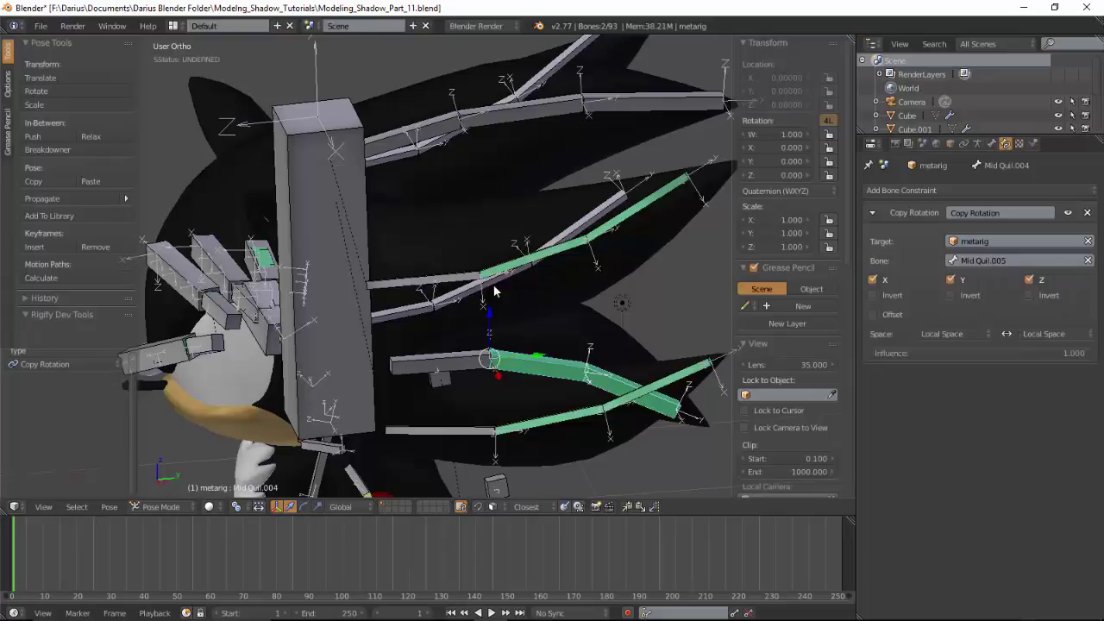
Make Mid Quil.003 copy Mid Quil's rotation, with owner and target in Local Space.
middle_drag(509, 287, 511, 259)
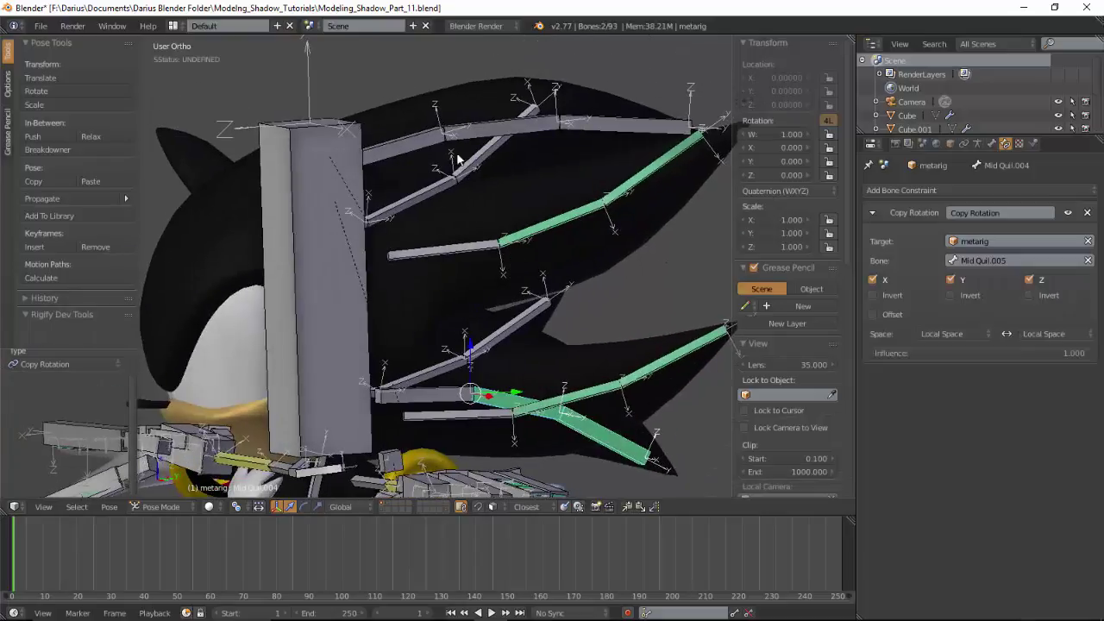
right_click(419, 140)
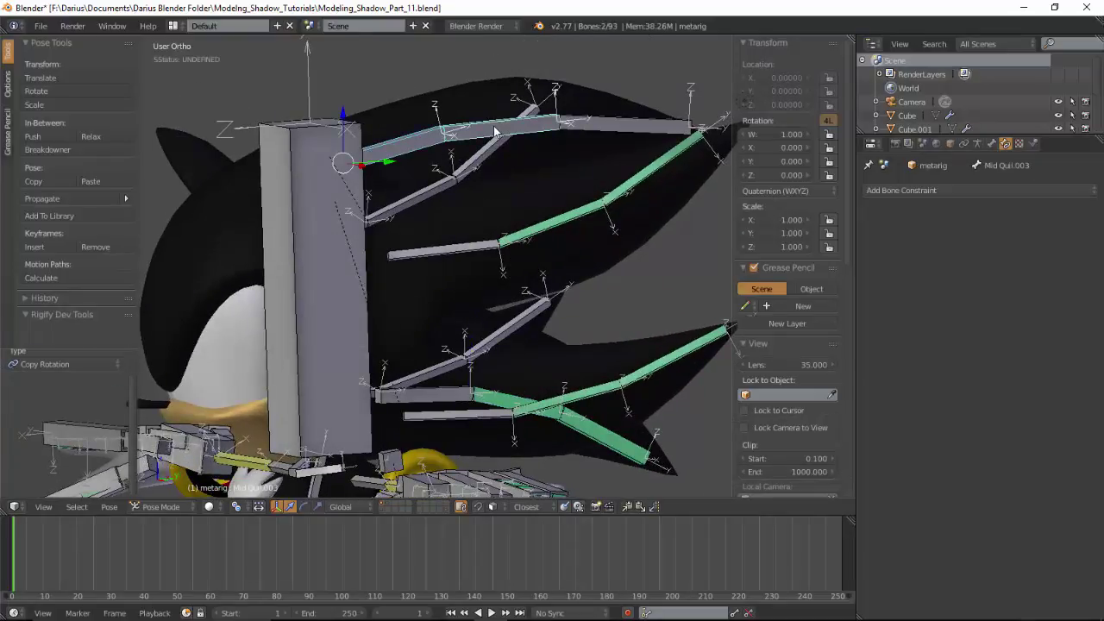
key(shift+ctrl+c)
click(493, 126)
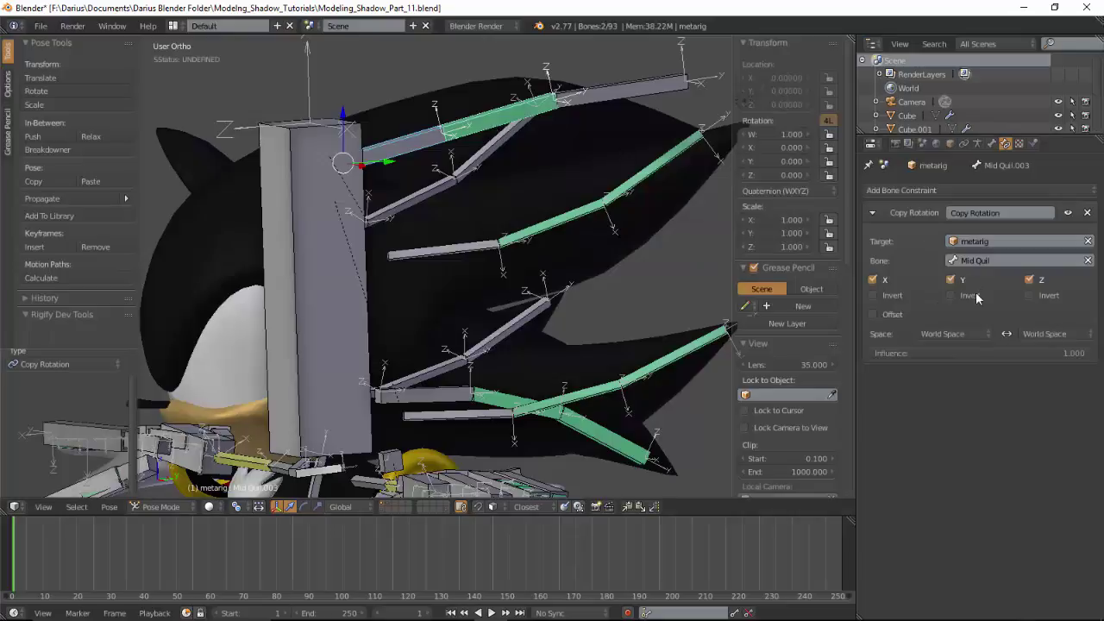
click(960, 334)
click(988, 272)
click(1036, 334)
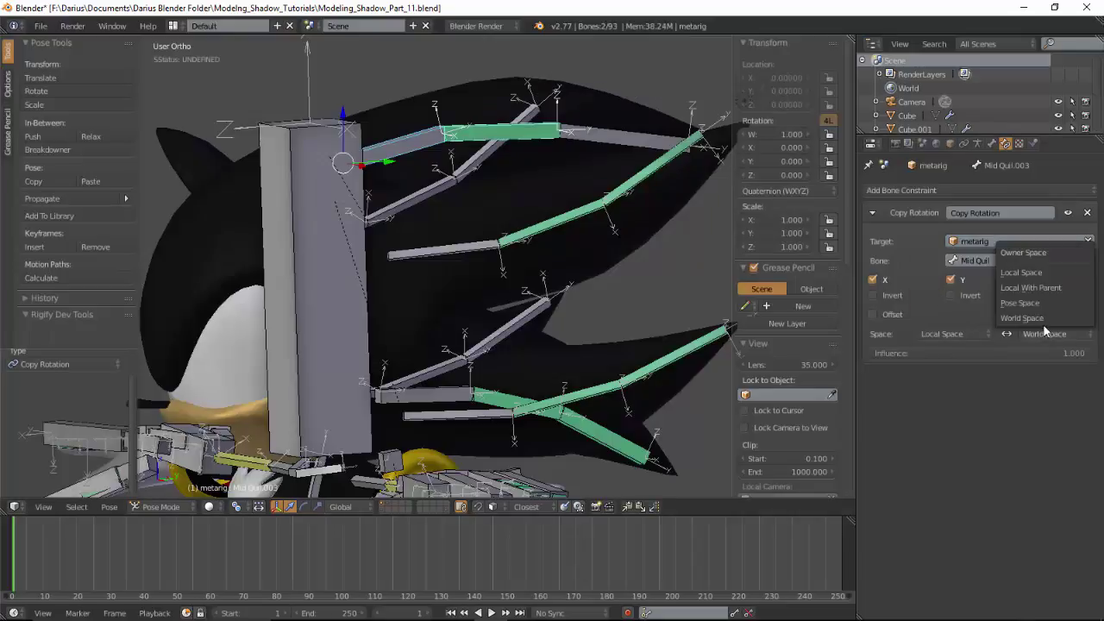
click(1025, 274)
Make Mid Quil.002 copy Mid Quil.003's rotation, with owner and target in Local Space.
right_click(576, 136)
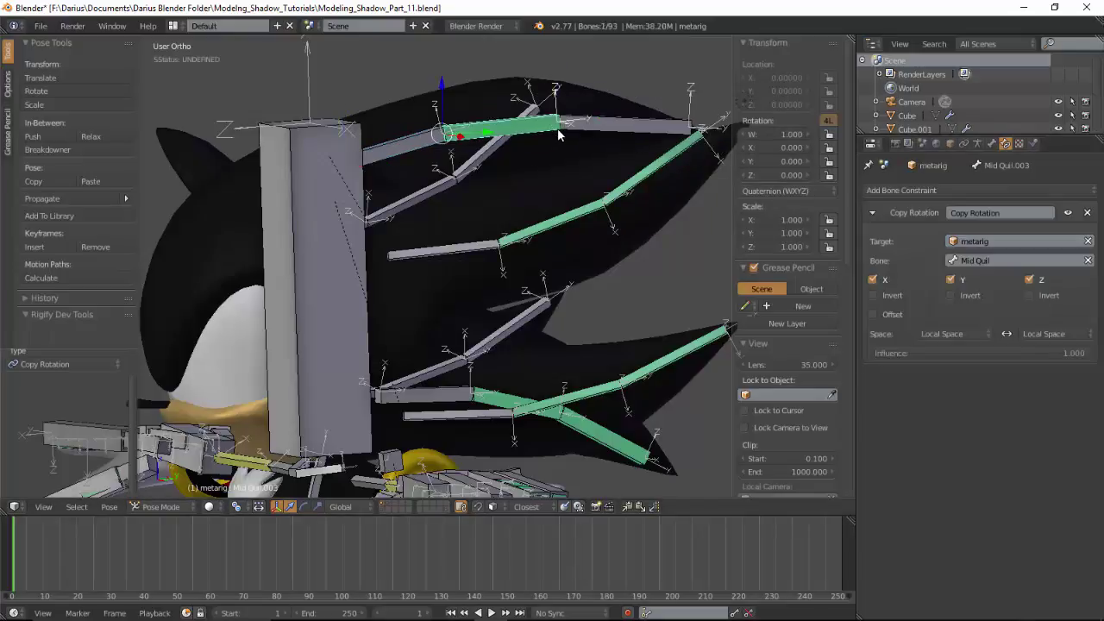
right_click(584, 135)
key(shift+ctrl+c)
click(583, 132)
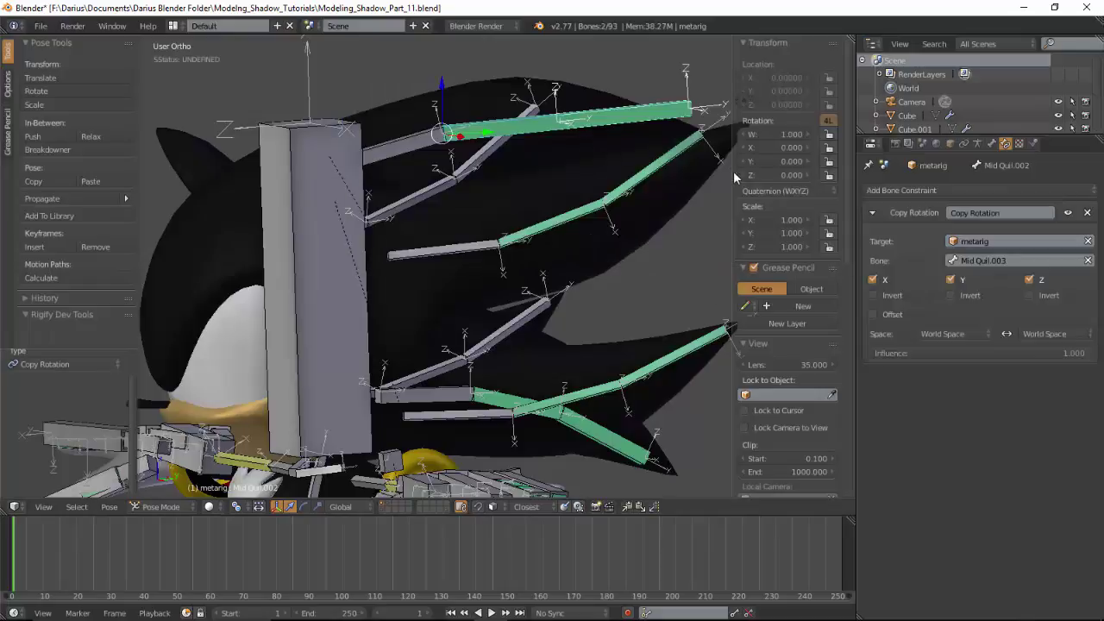
click(957, 333)
click(940, 273)
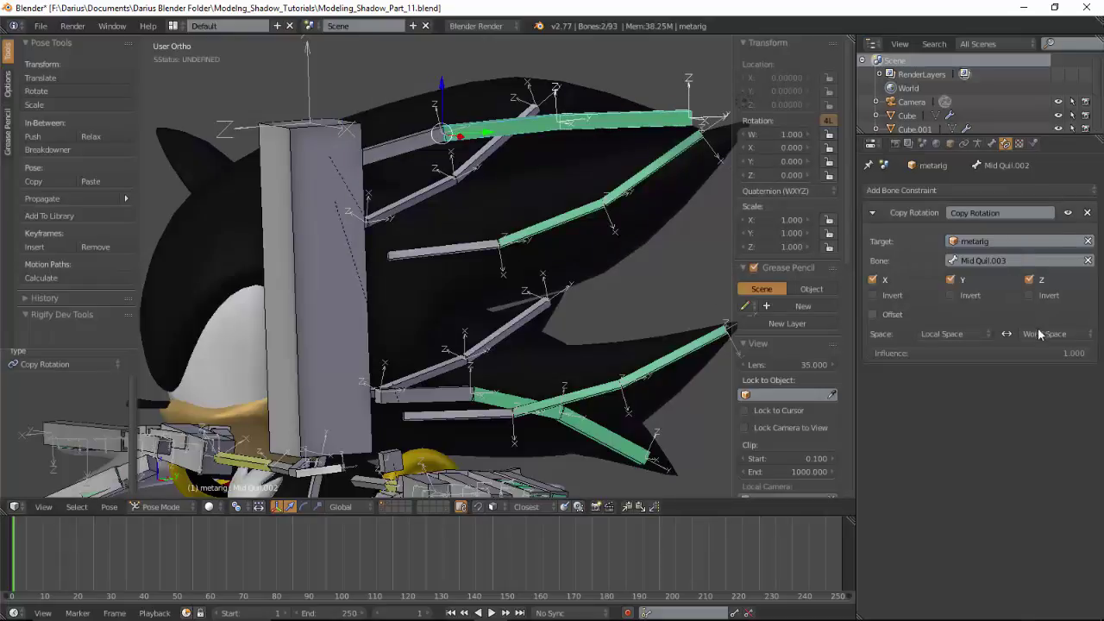
click(1038, 334)
click(1027, 273)
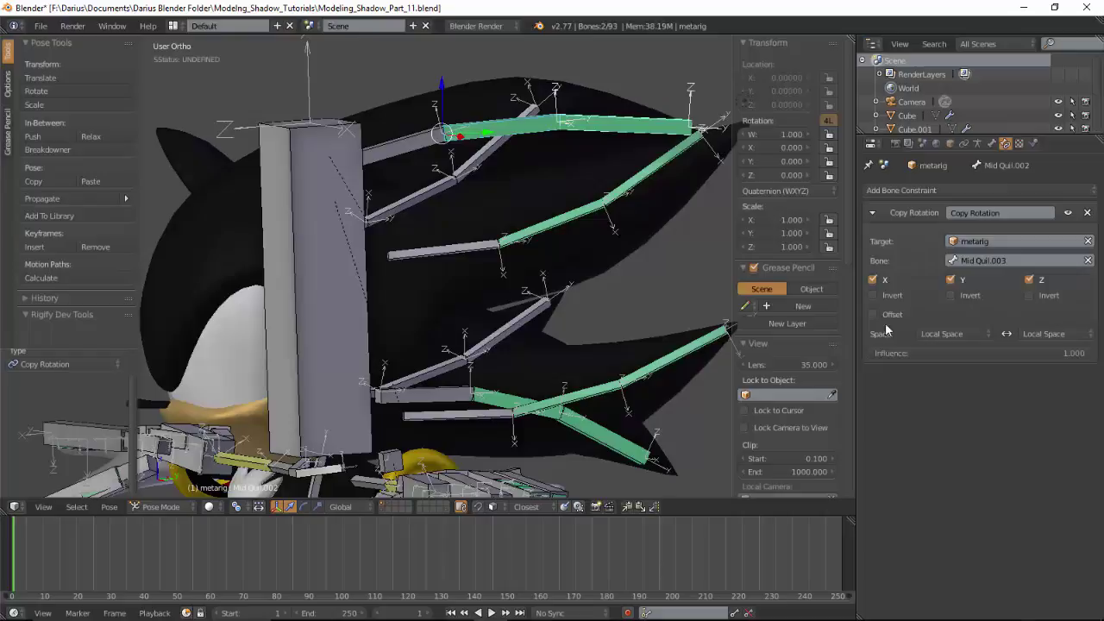
Add a Copy Rotation constraint to a right quill bone, owner and target in Local Space.
right_click(415, 194)
mouse_move(451, 211)
middle_down()
mouse_move(435, 227)
mouse_move(483, 216)
middle_up()
shift+right_click(500, 207)
key(shift+ctrl+c)
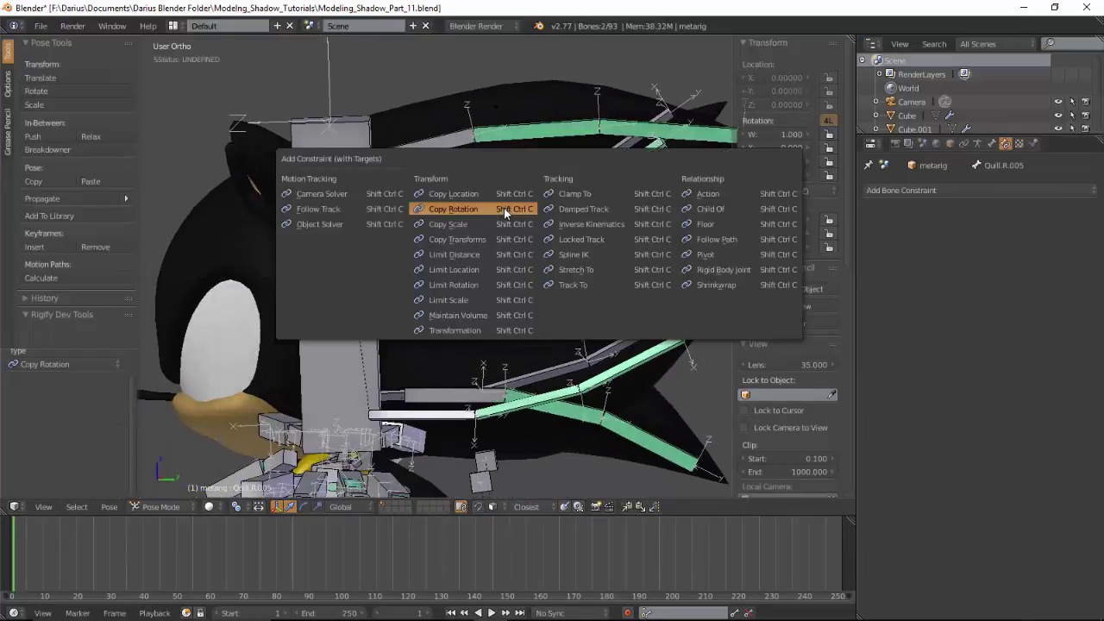
click(505, 210)
click(950, 333)
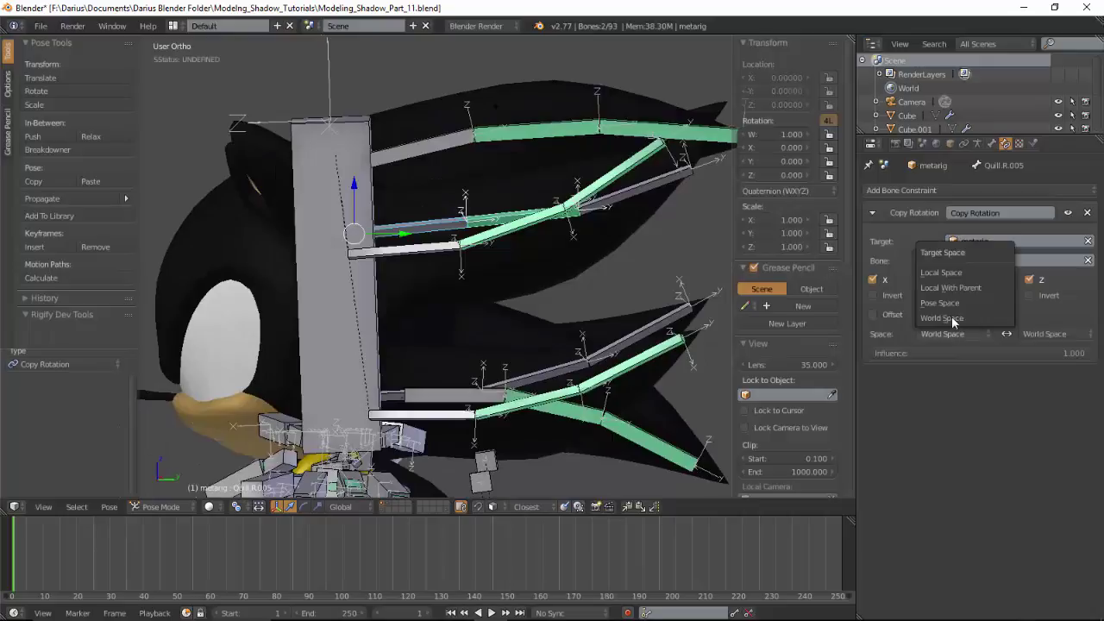
click(976, 274)
click(1051, 329)
click(1035, 272)
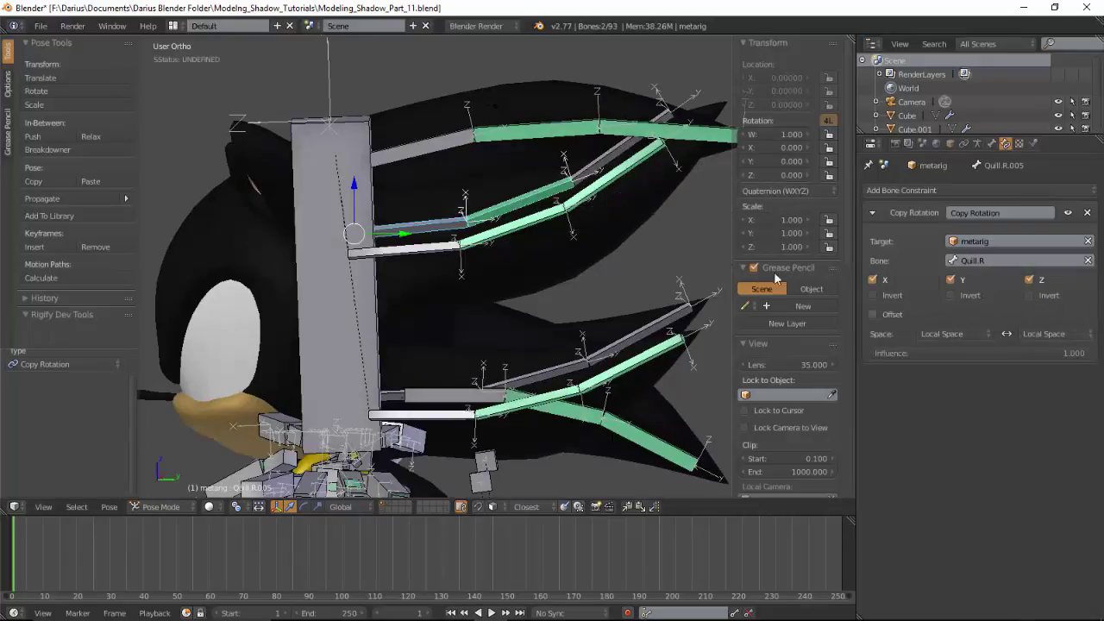
Make the next right quill bone copy its neighbour's rotation in Local Space.
right_click(559, 200)
shift+right_click(596, 166)
key(shift+ctrl+c)
click(595, 164)
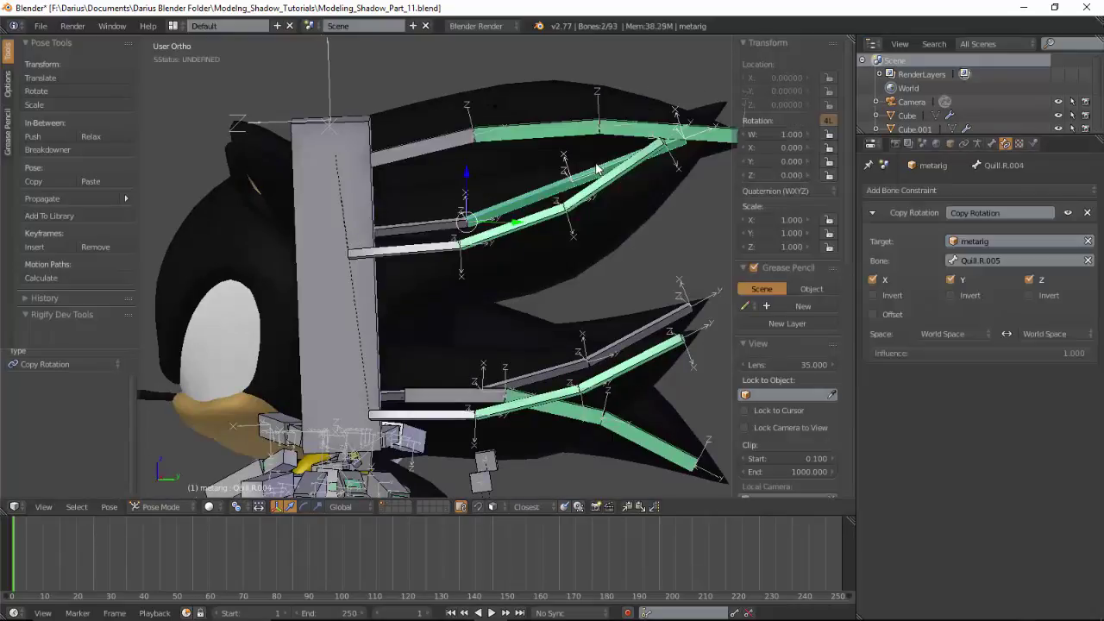
click(949, 334)
click(957, 275)
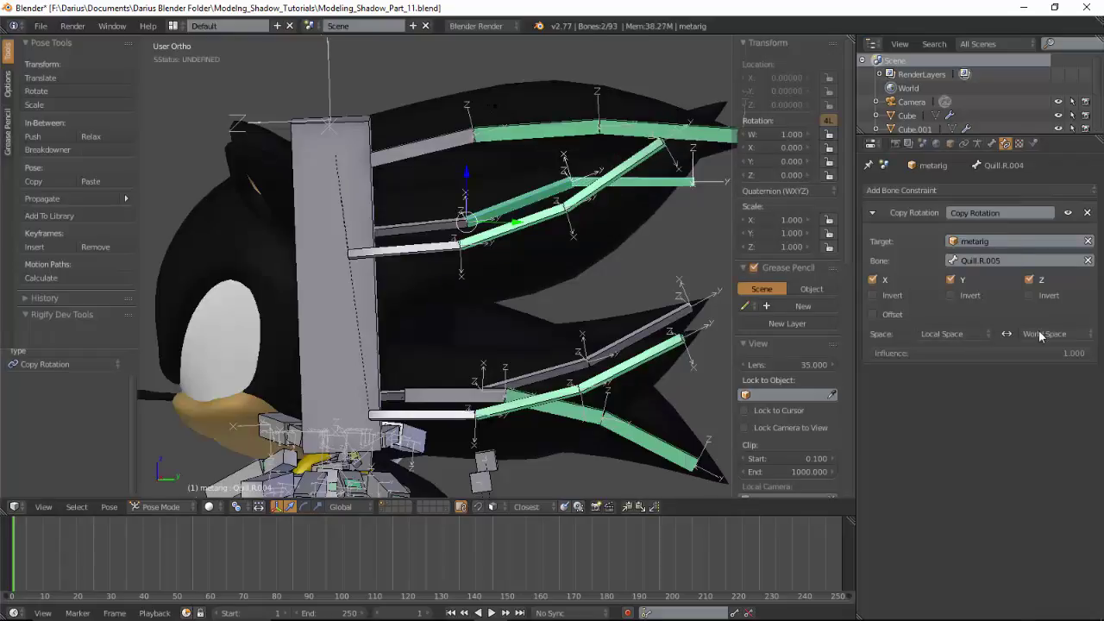
click(1040, 335)
click(1040, 274)
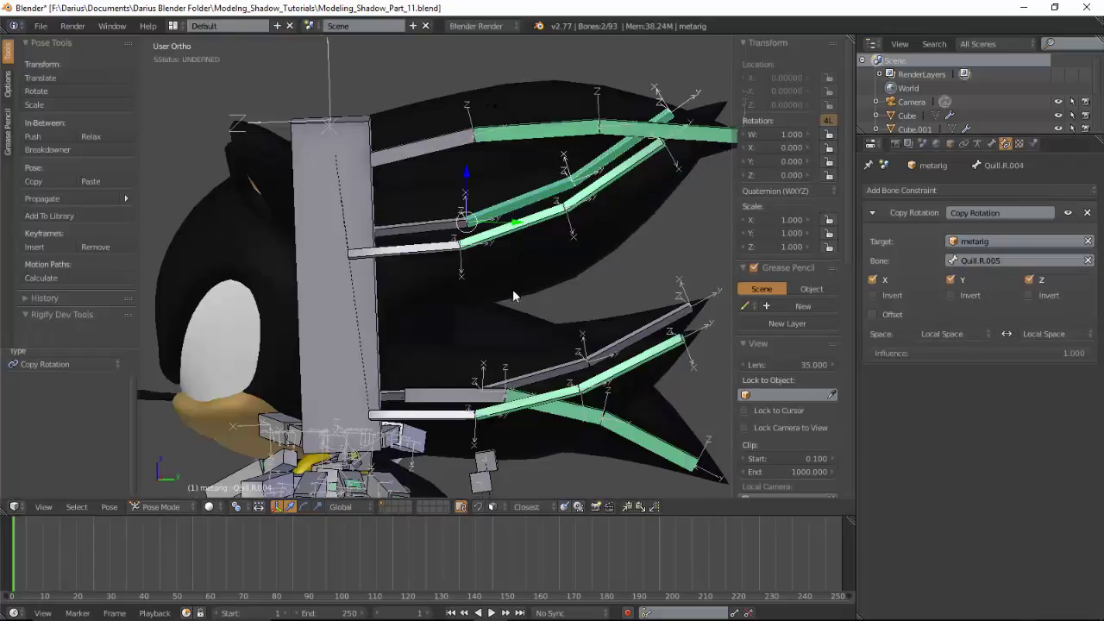
Constrain a lower right quill bone to copy its neighbour's rotation in Local Space.
mouse_move(513, 289)
middle_down()
mouse_move(468, 308)
mouse_move(460, 332)
middle_up()
right_click(460, 332)
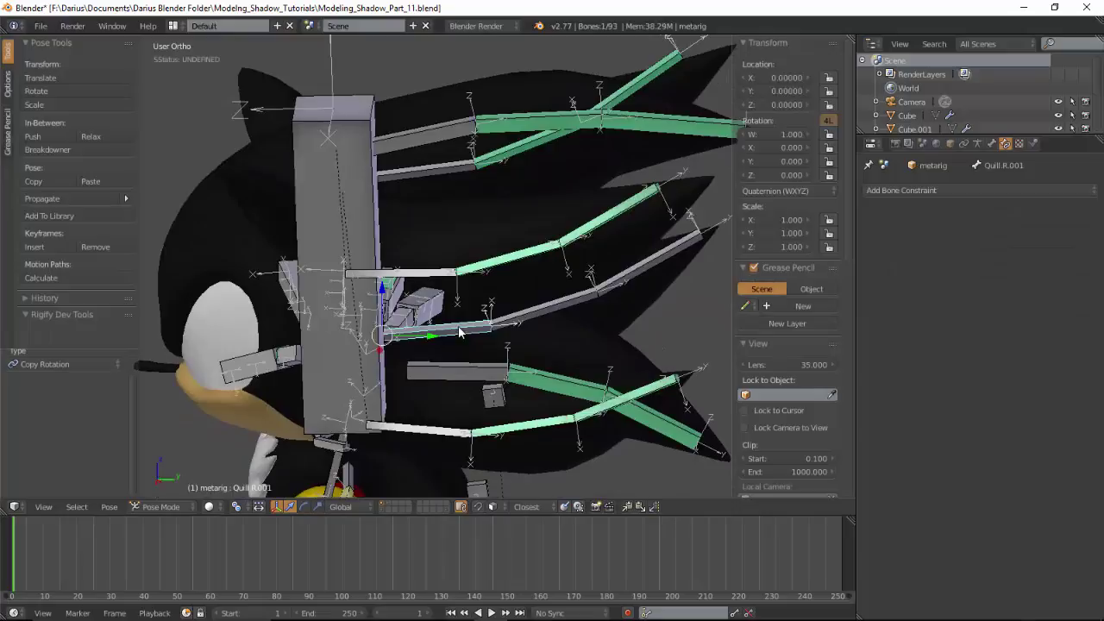
shift+right_click(534, 317)
key(ctrl+shift+c)
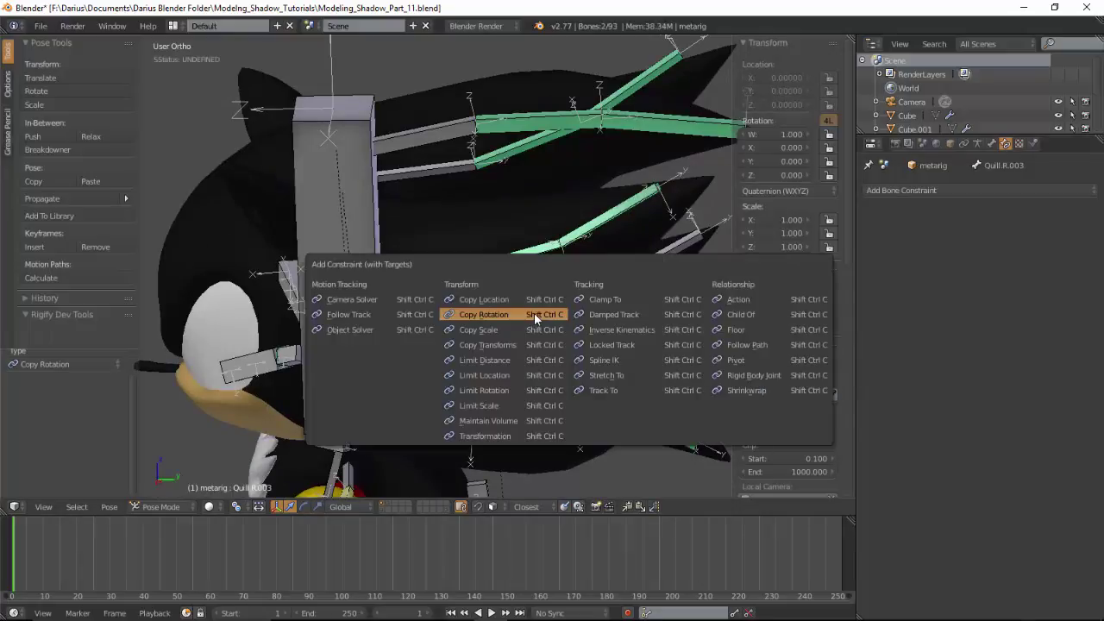
click(534, 315)
click(945, 334)
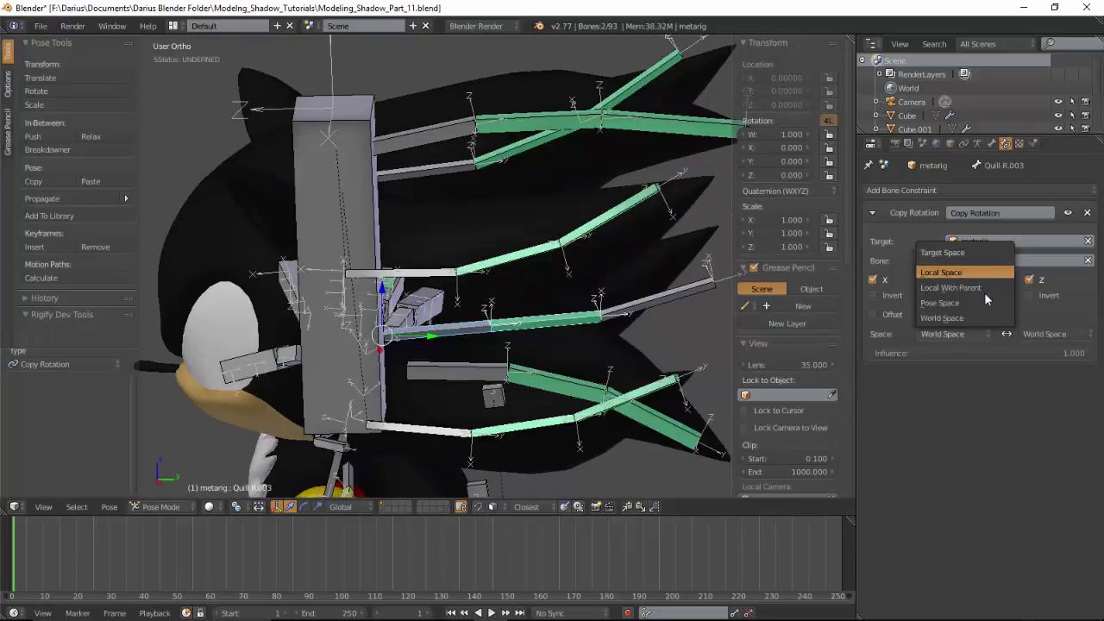
click(966, 273)
click(1040, 334)
click(1021, 272)
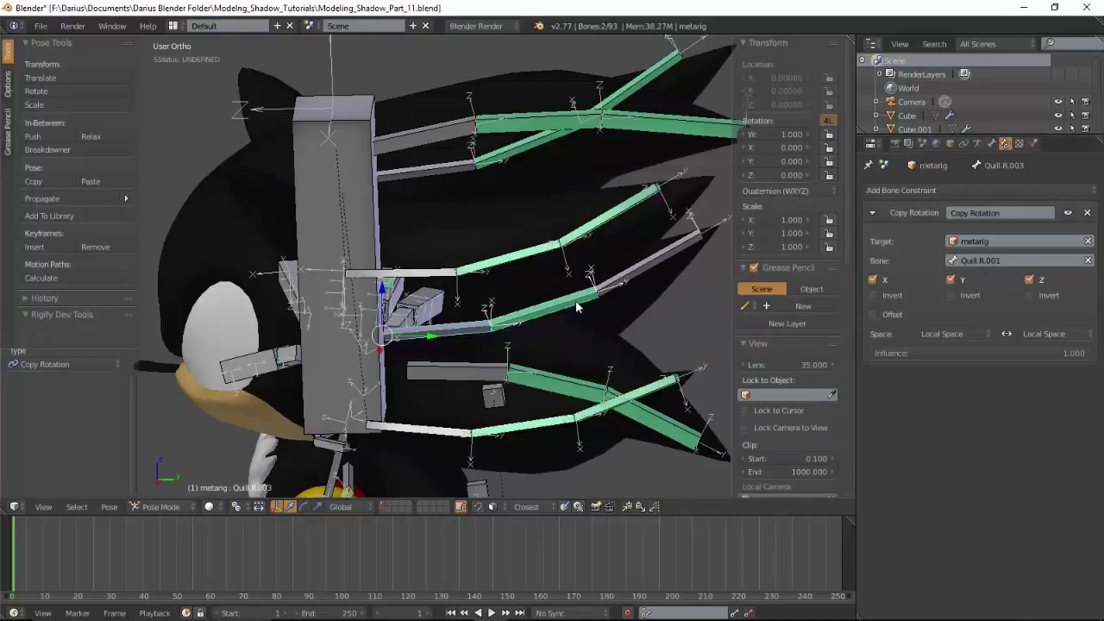
Give Quill.R.002 a Copy Rotation constraint with owner and target in Local Space.
shift+right_click(622, 279)
key(ctrl+shift+c)
click(623, 279)
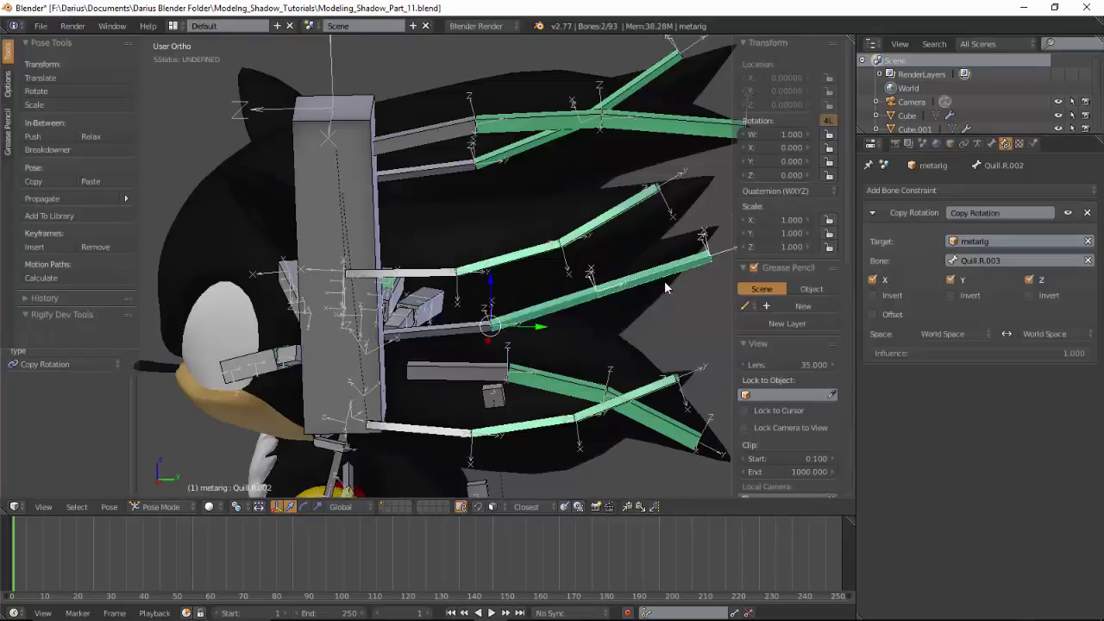
click(945, 334)
click(957, 286)
click(1044, 334)
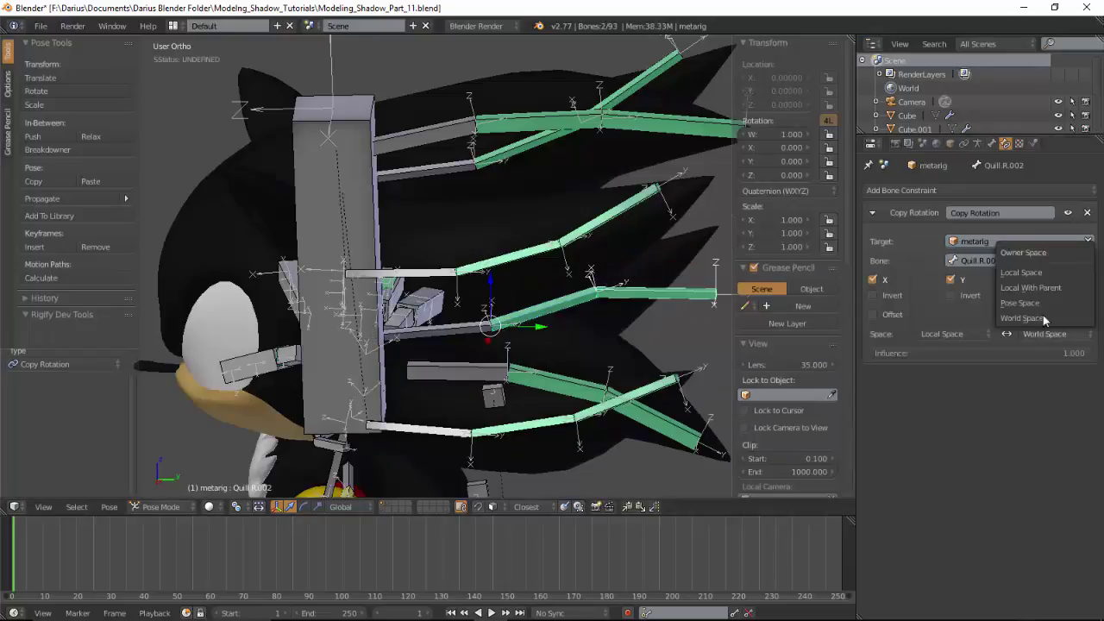
click(1039, 300)
scroll(586, 302, down, 2)
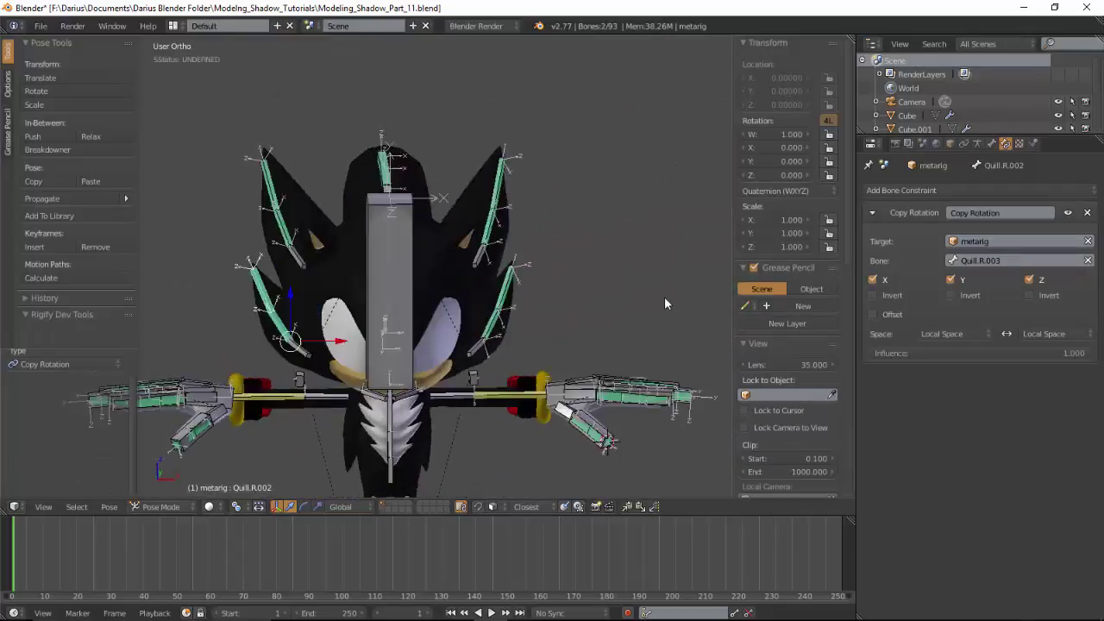
middle_drag(577, 305, 446, 269)
right_click(447, 263)
key(KP_3)
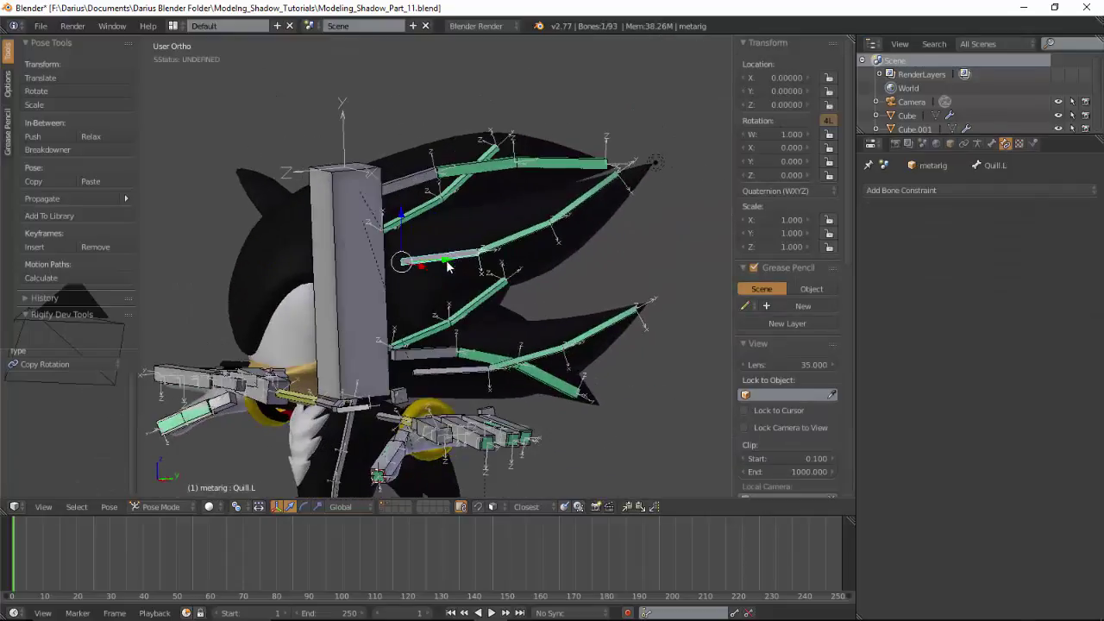
key(r)
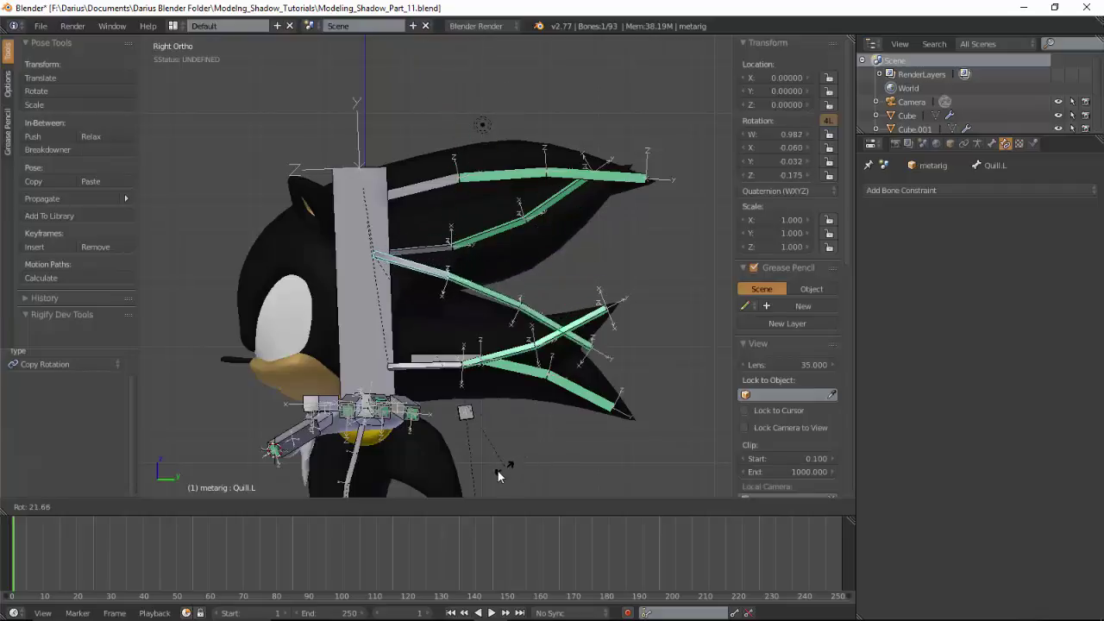
key(Escape)
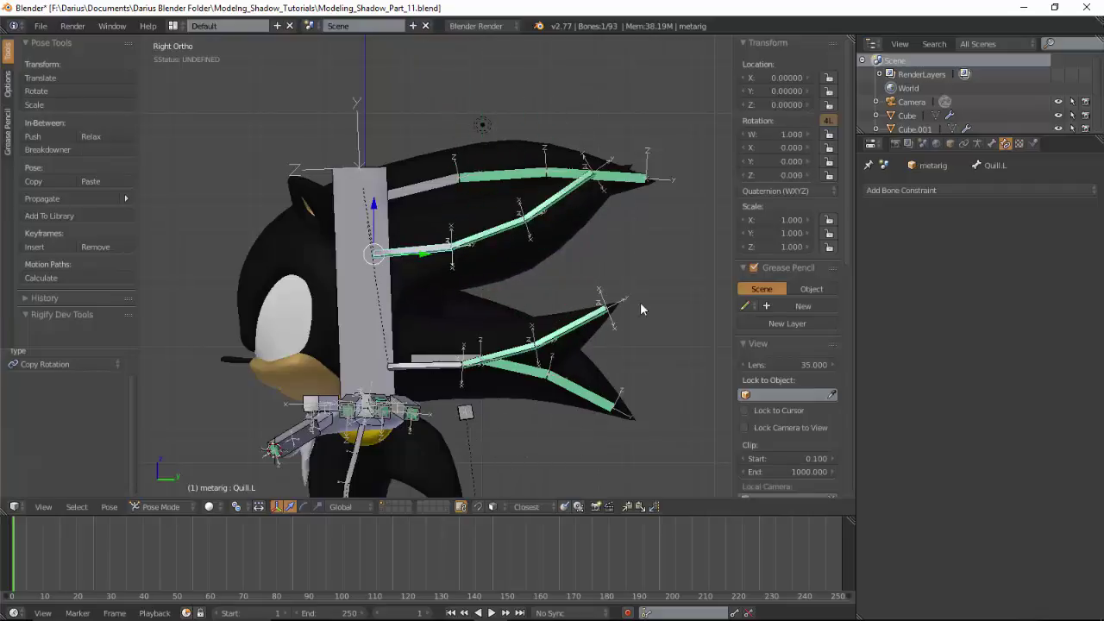
key(r)
key(Escape)
mouse_move(539, 405)
middle_down()
mouse_move(570, 377)
mouse_move(544, 274)
mouse_move(563, 270)
middle_up()
Inspect the rig from the right side and select Mid Quill.001.
key(KP_3)
scroll(552, 319, up, 5)
scroll(541, 363, up, 2)
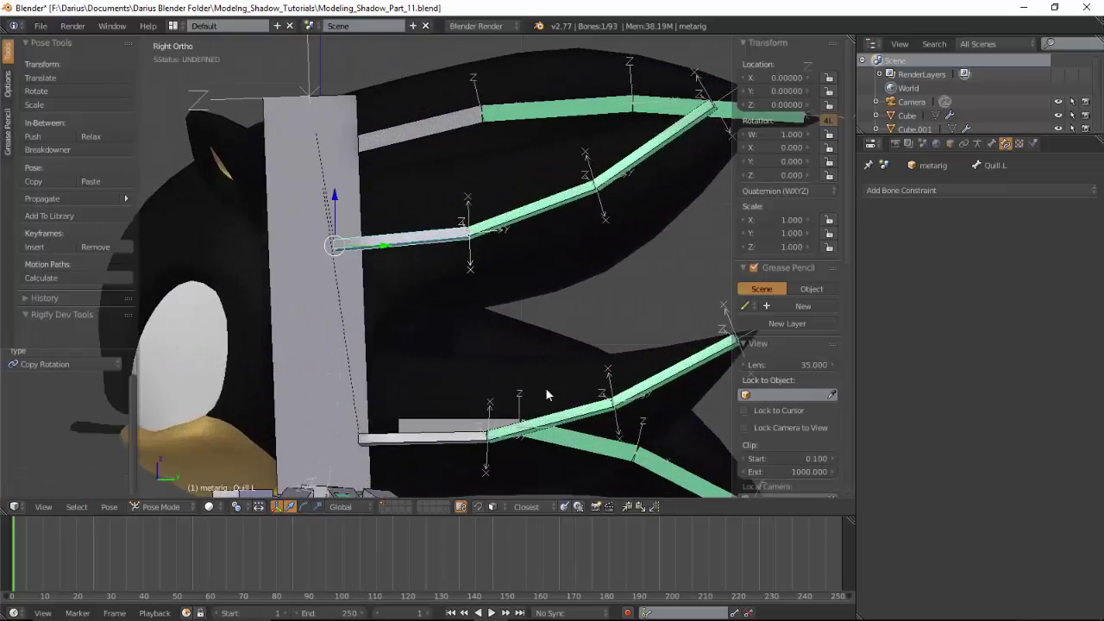
scroll(545, 394, down, 5)
mouse_move(518, 420)
shift+middle_down()
mouse_move(474, 315)
mouse_move(469, 357)
shift+middle_up()
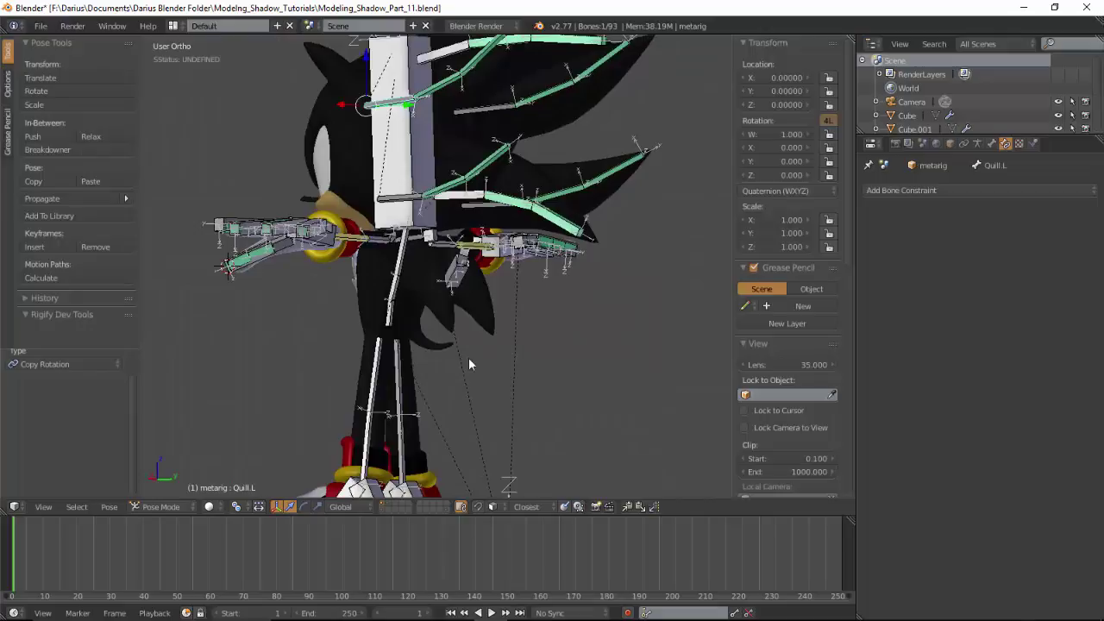
key(KP_3)
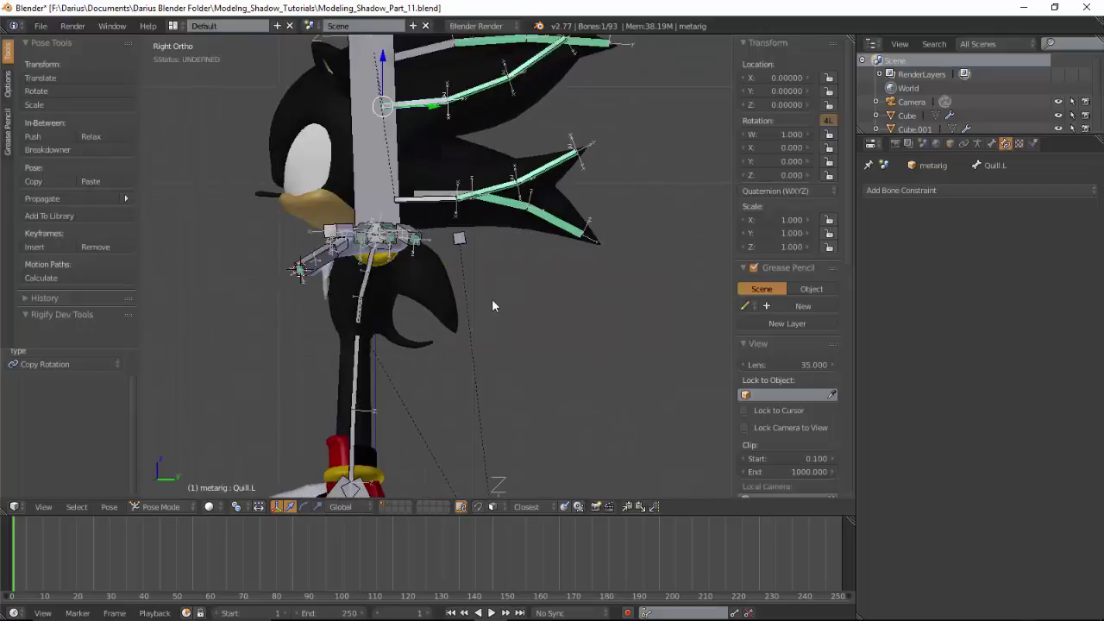
middle_drag(449, 224, 440, 234)
right_click(464, 203)
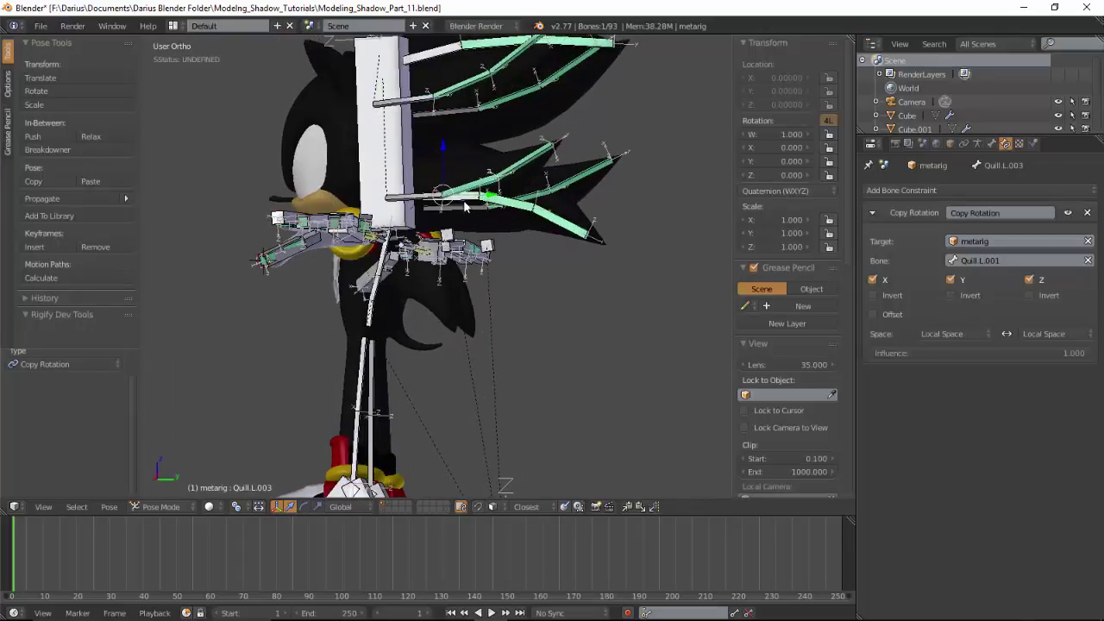
Enter Edit Mode and select the Quill.L.001 bone.
key(KP_3)
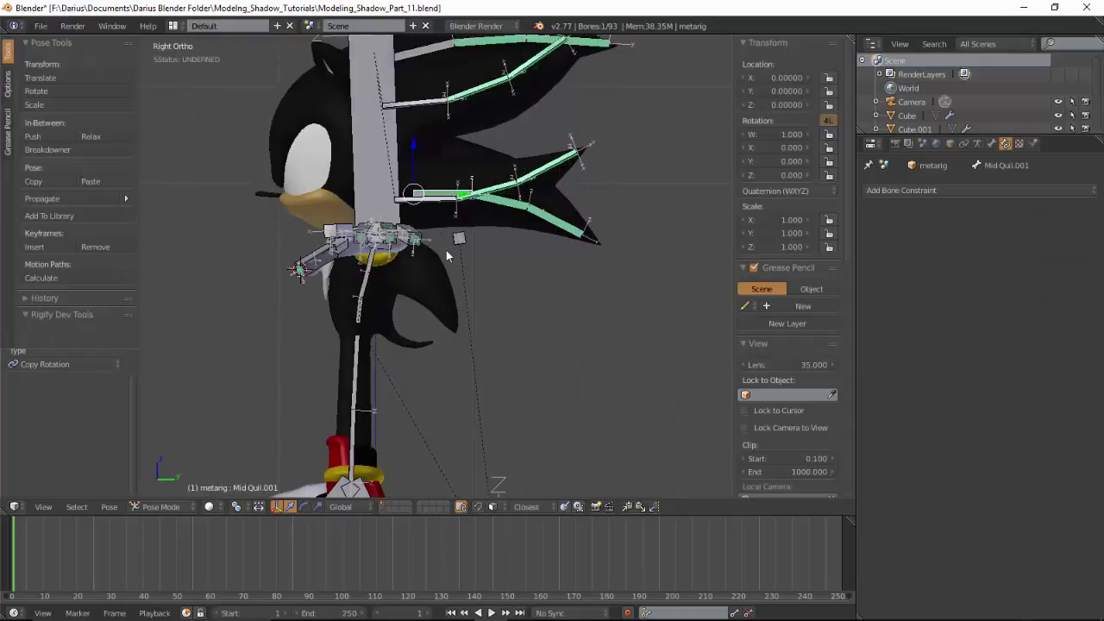
scroll(457, 211, up, 3)
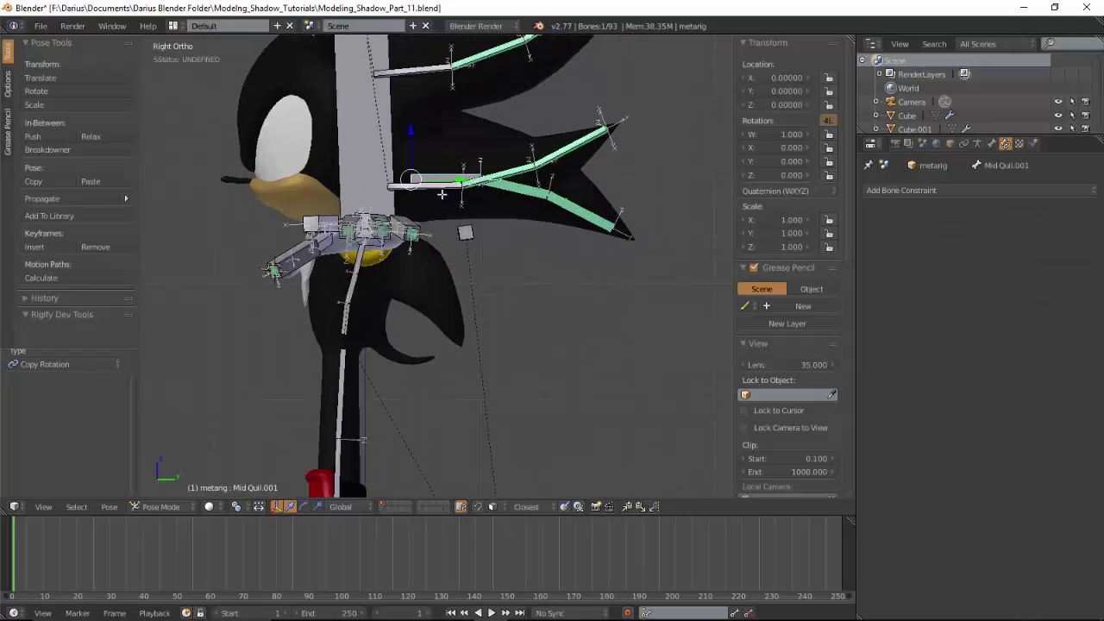
key(Tab)
middle_drag(442, 195, 432, 187)
right_click(432, 187)
Duplicate the quill bone lower on the body, shift it along X and adjust its roll.
key(KP_3)
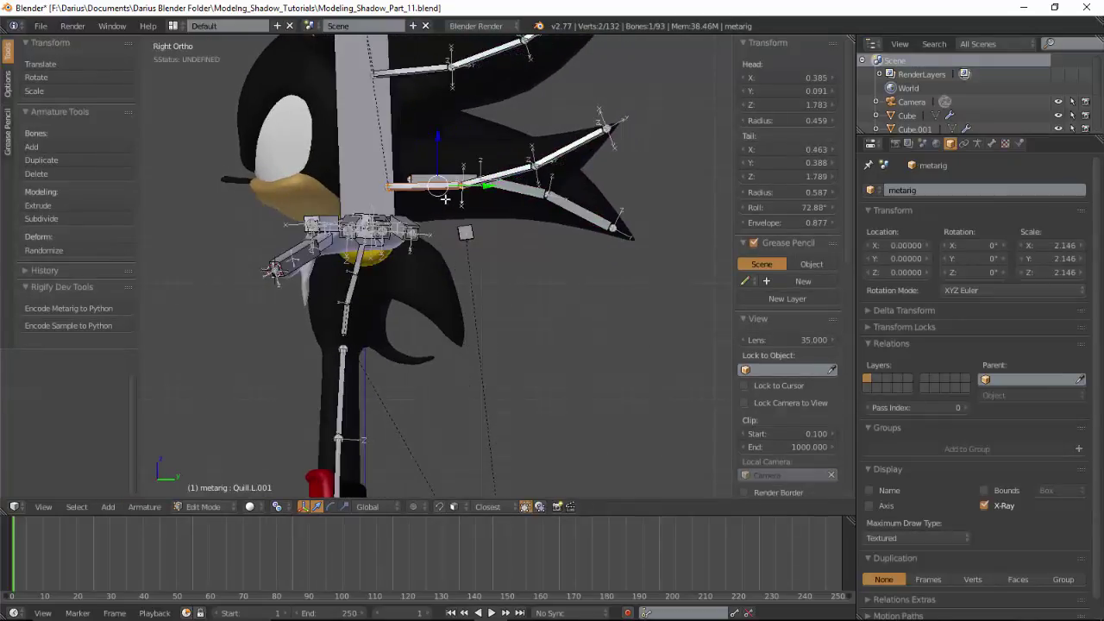
scroll(466, 245, up, 3)
key(shift+d)
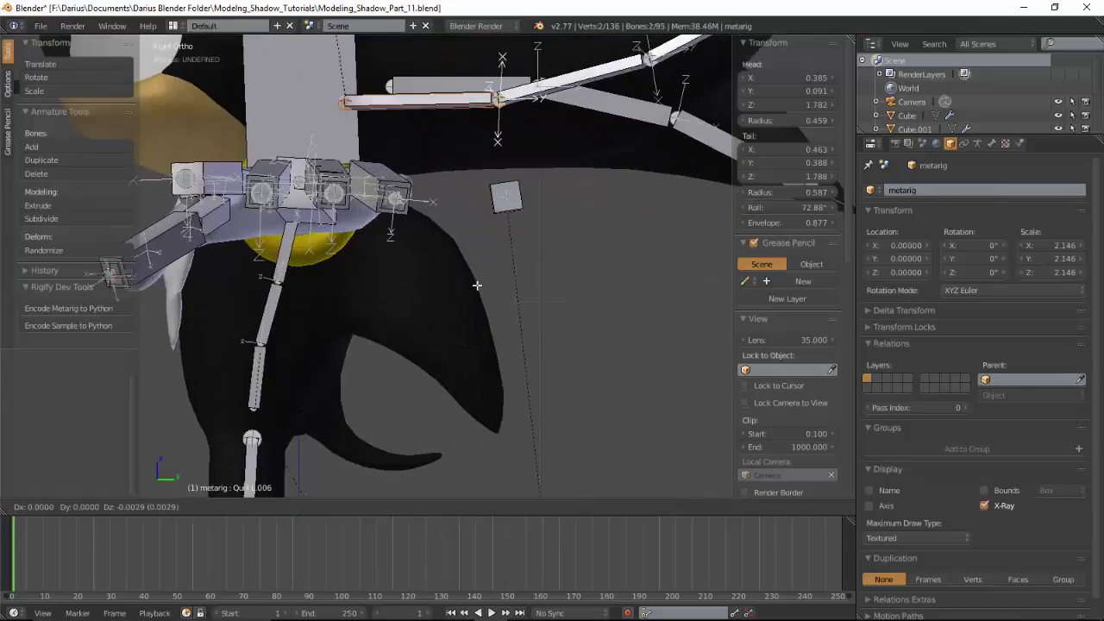
click(474, 349)
middle_drag(495, 322, 399, 314)
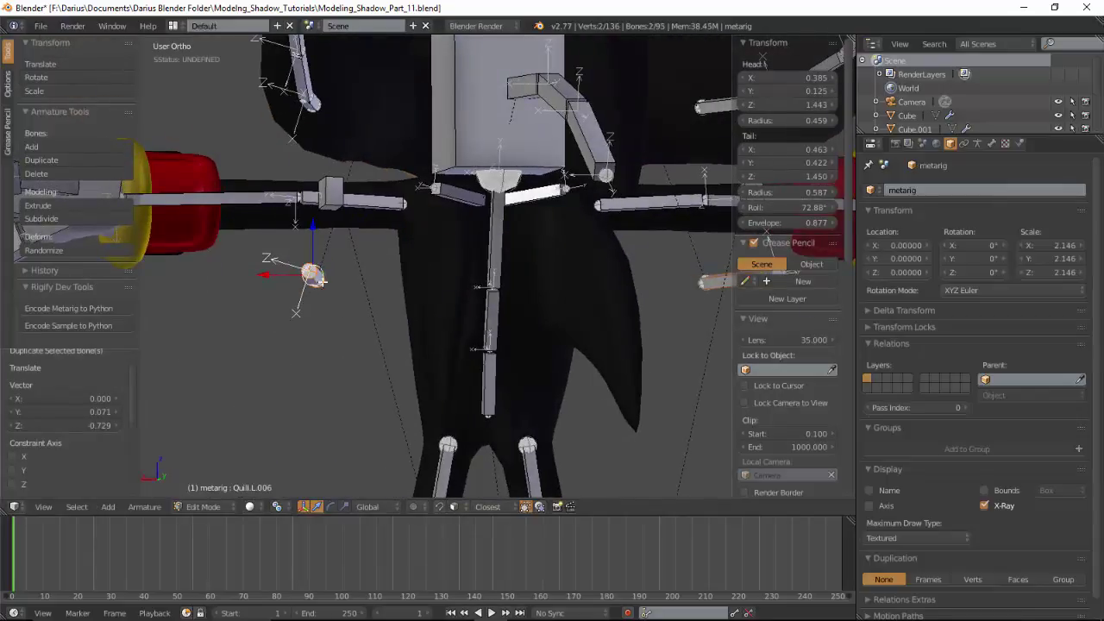
key(g)
key(x)
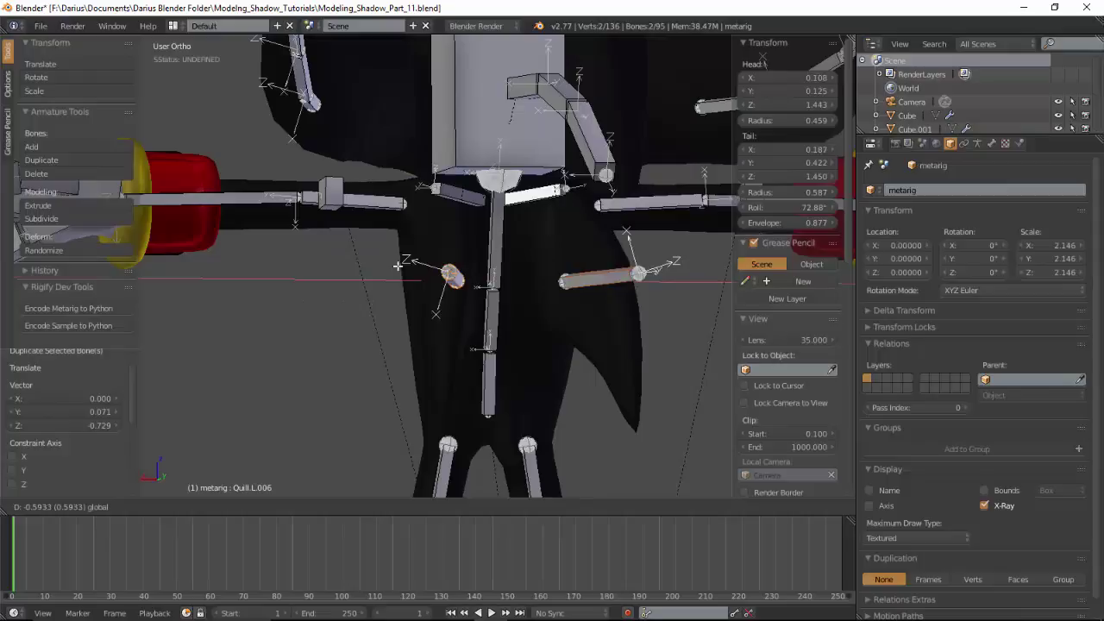
click(460, 335)
key(ctrl+r)
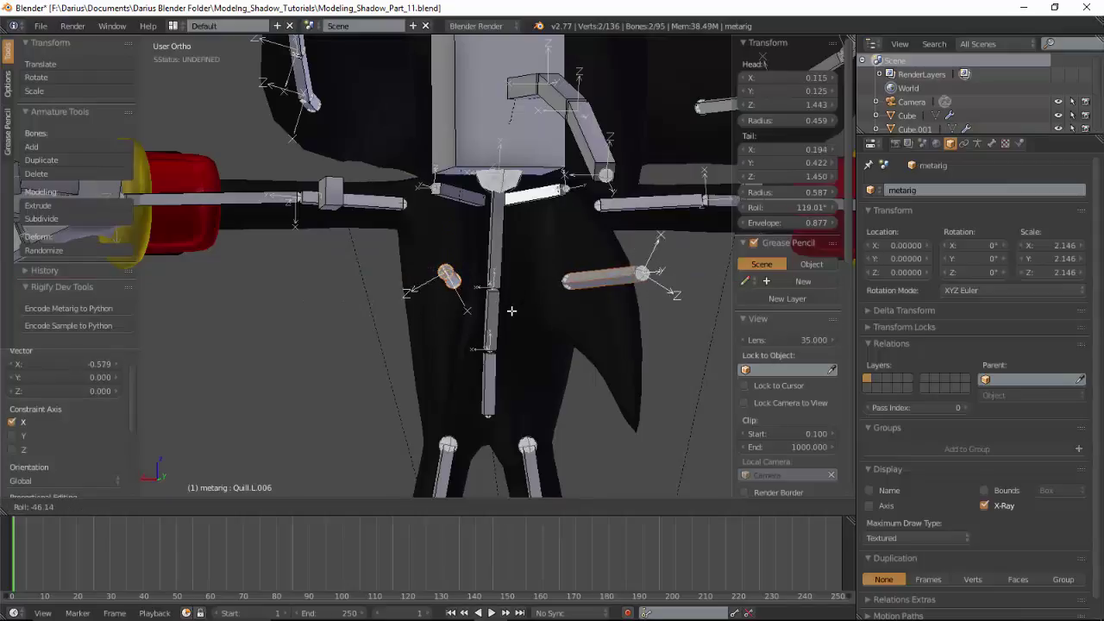
click(490, 328)
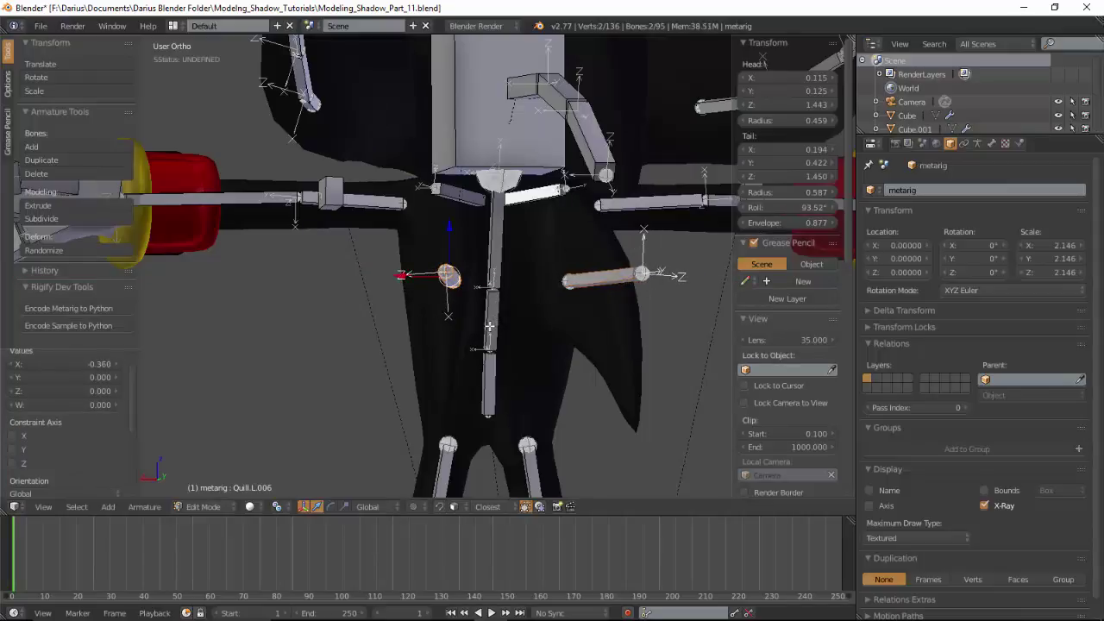
Fit the new bone's head and tail so it runs down along the lower back spike.
key(KP_3)
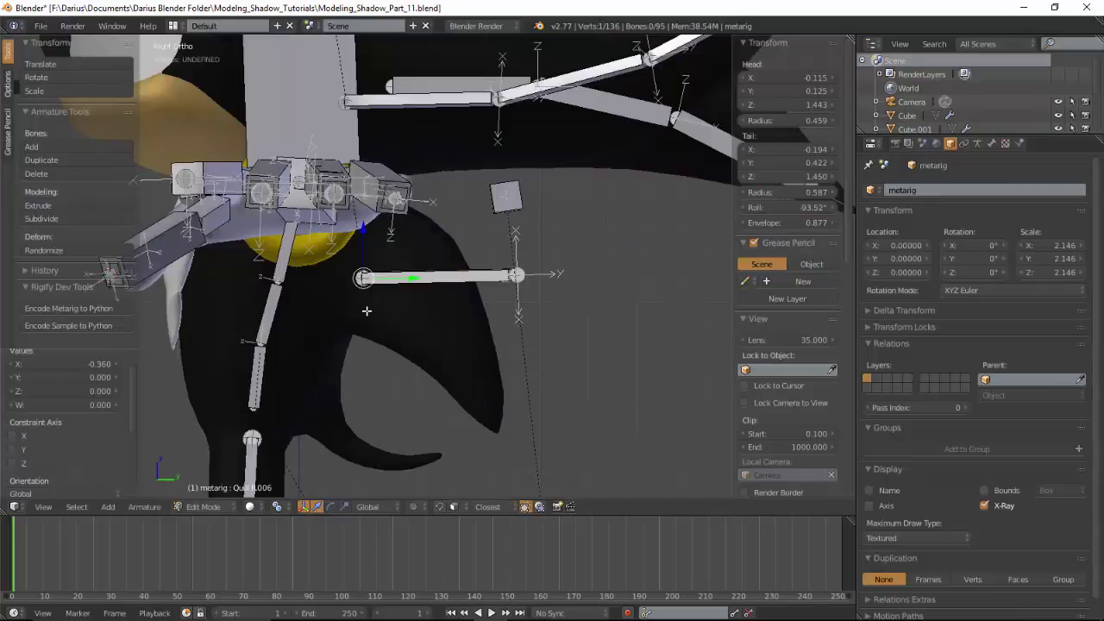
key(g)
click(378, 257)
right_click(503, 277)
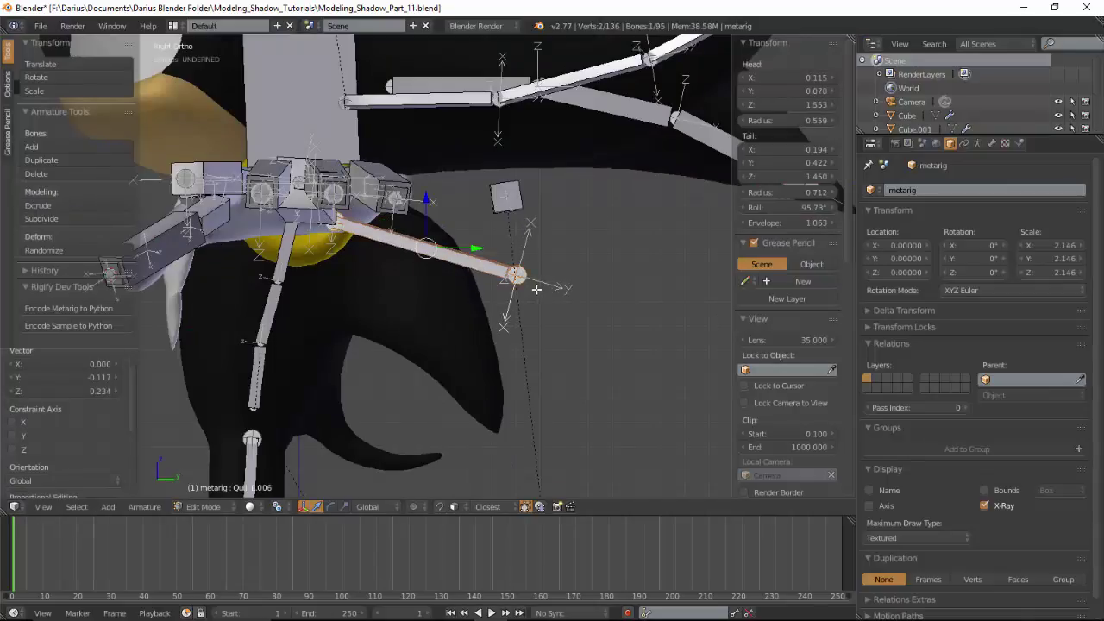
right_click(516, 276)
key(g)
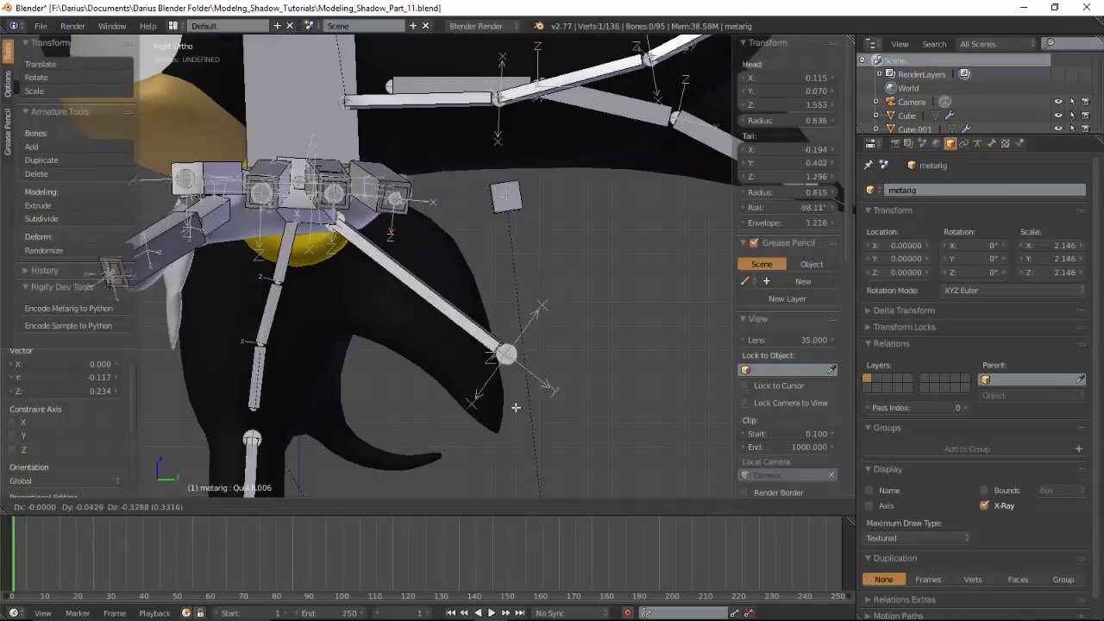
click(515, 431)
right_click(341, 221)
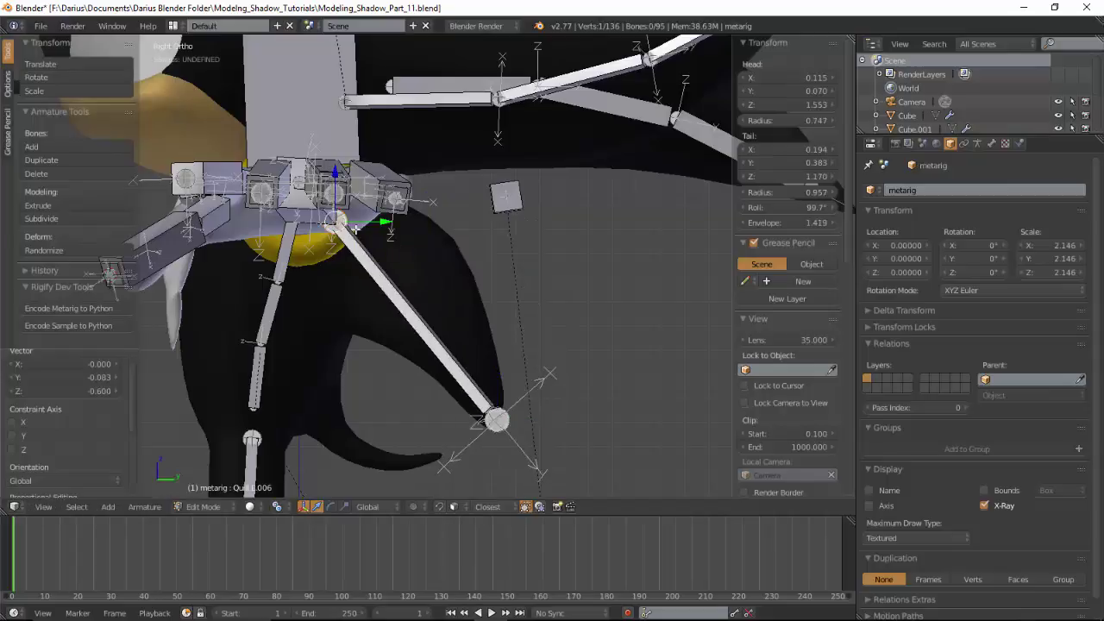
key(g)
click(378, 238)
right_click(413, 312)
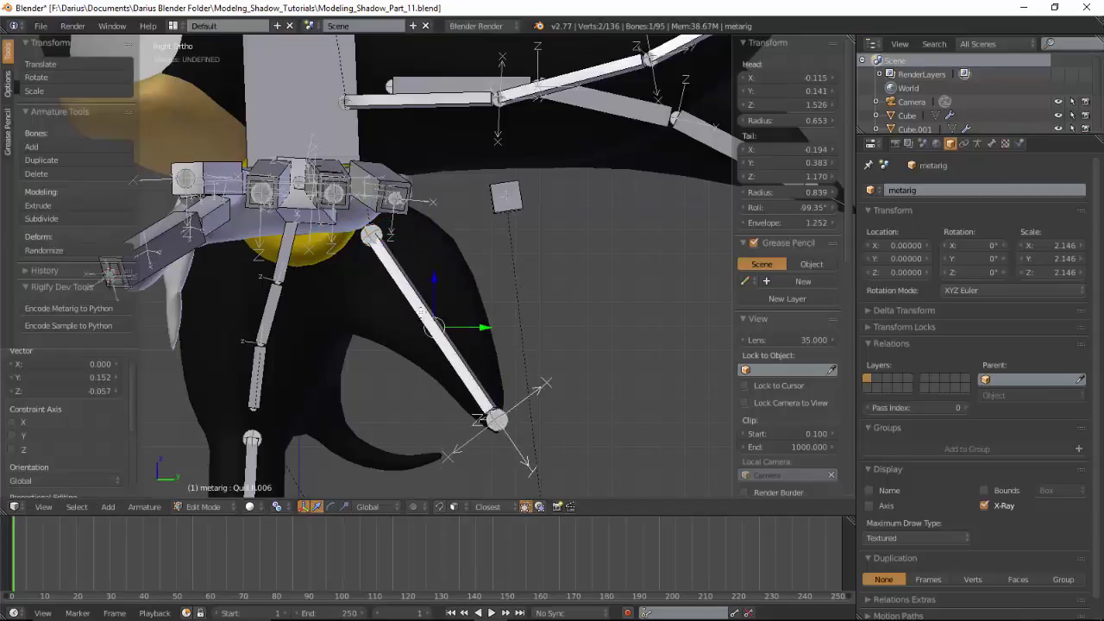
middle_drag(474, 316, 414, 324)
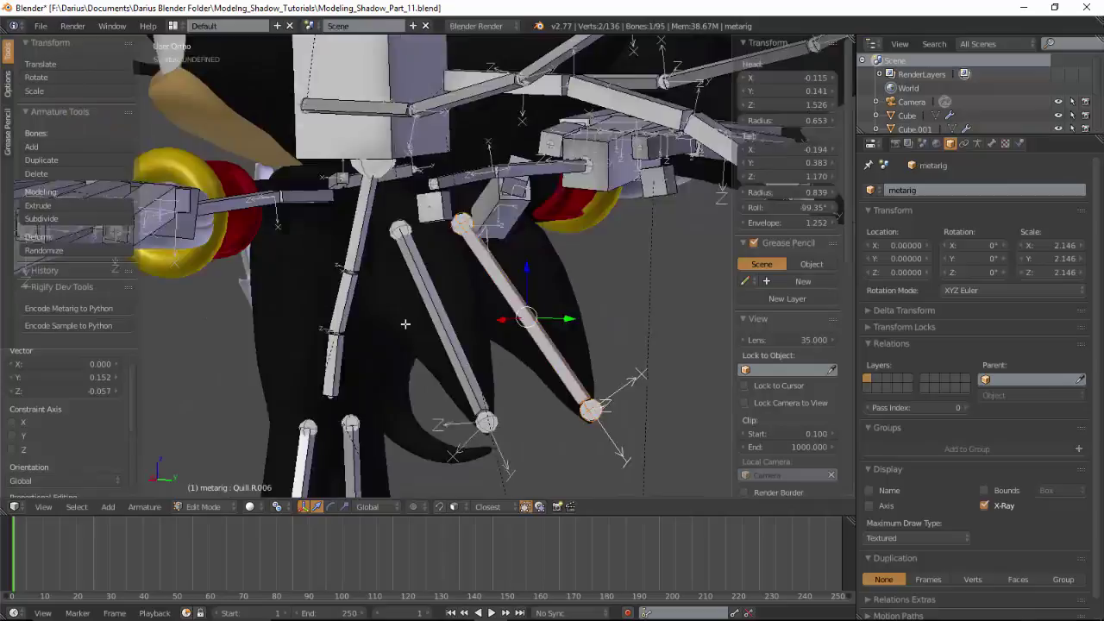
Name the armature object Shadow rig in Object properties.
click(962, 194)
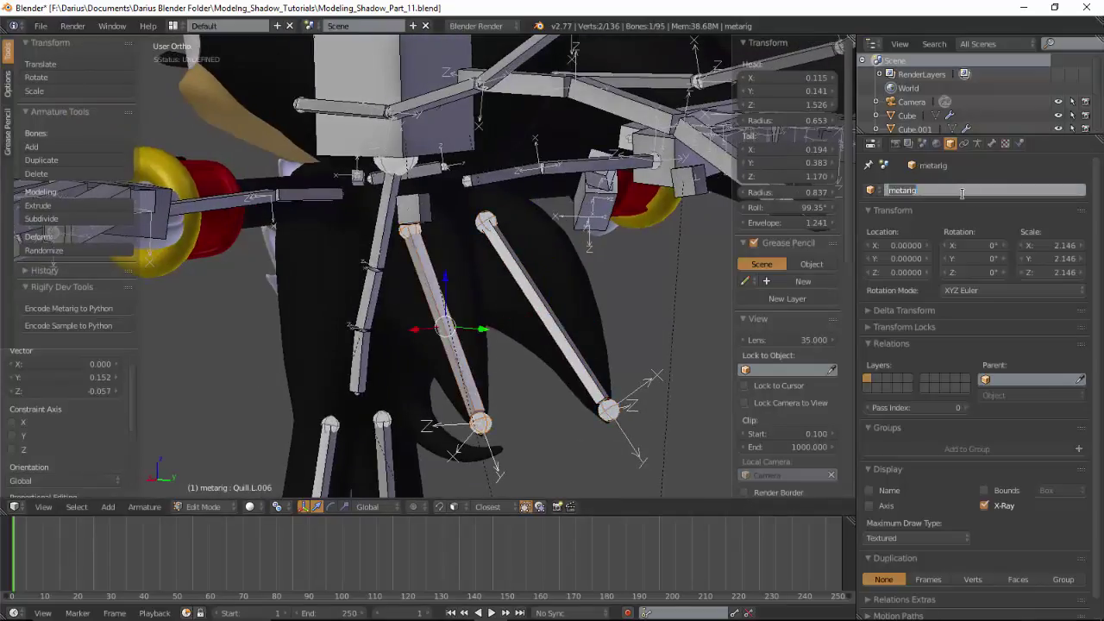
text(Back Spike.L)
key(Return)
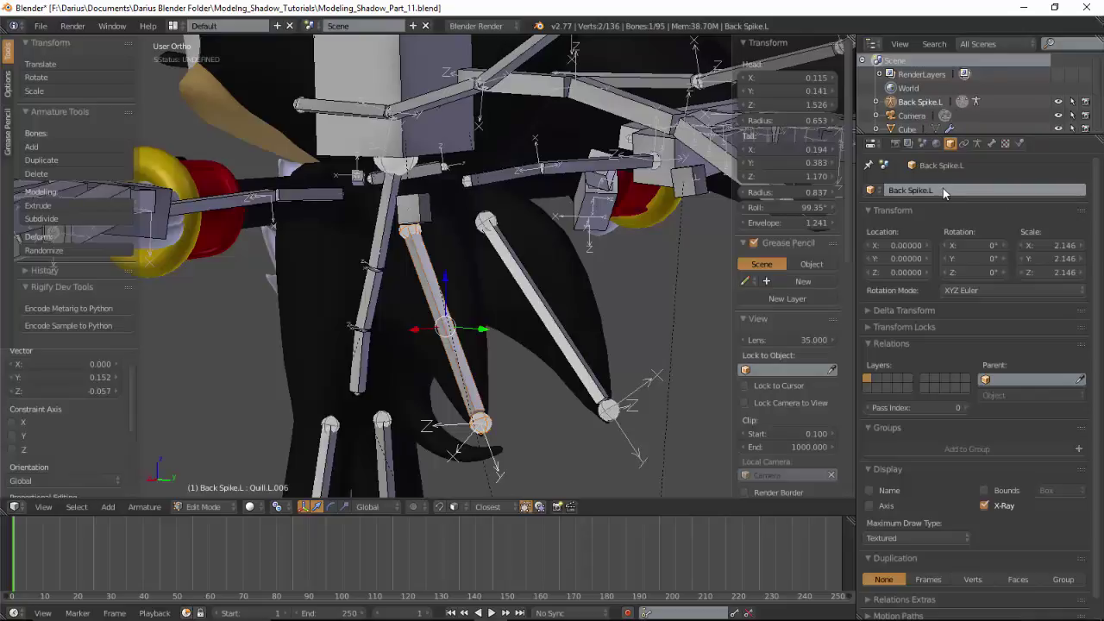
right_click(553, 285)
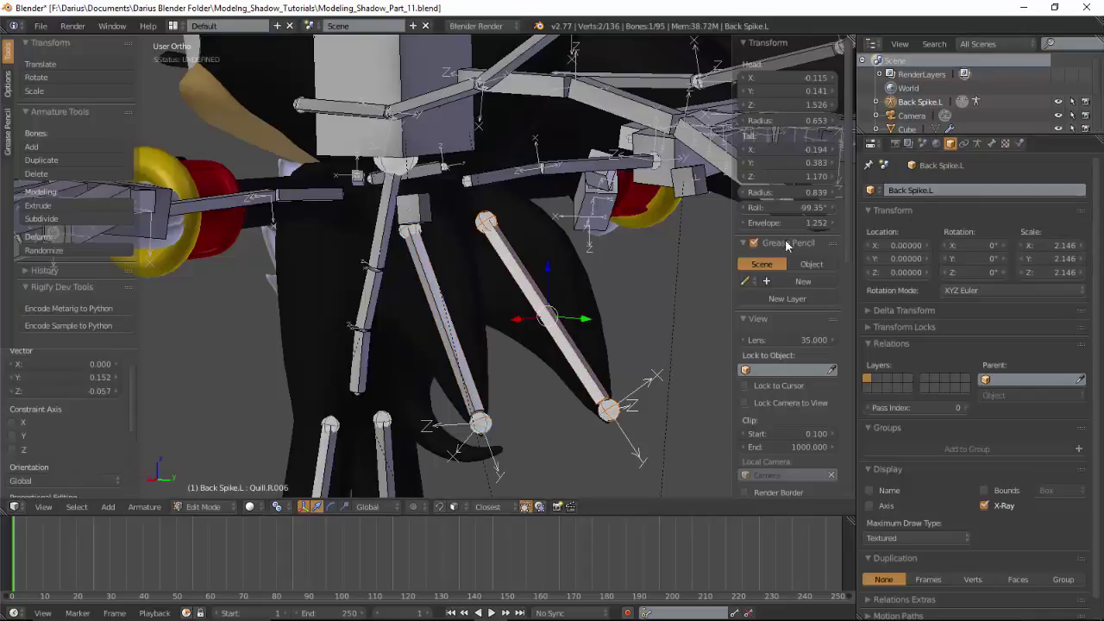
click(1007, 190)
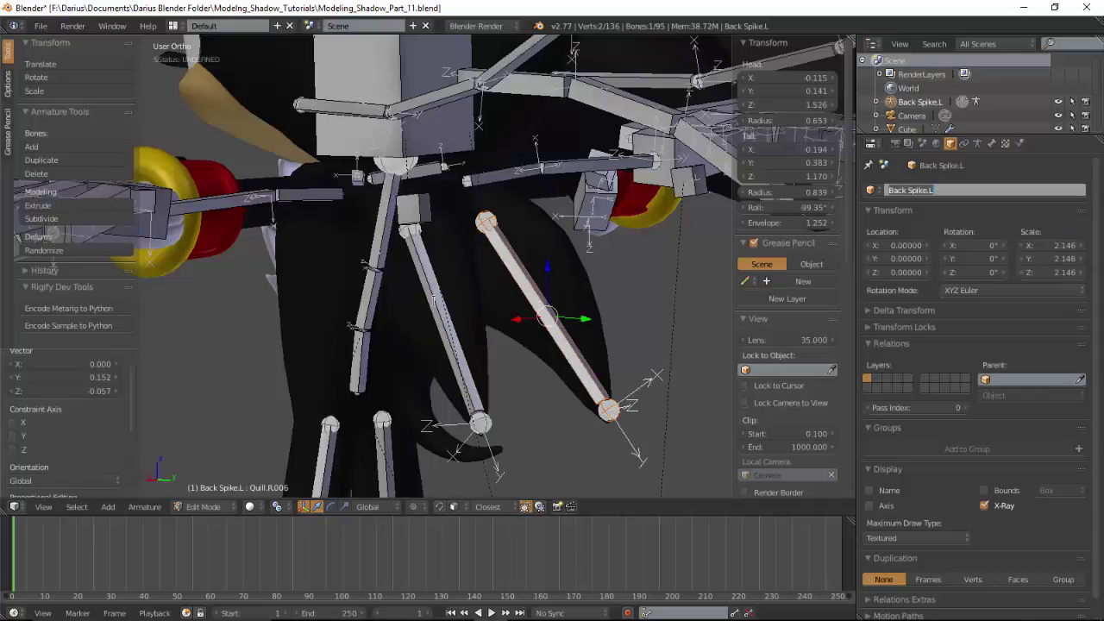
key(Escape)
right_click(444, 323)
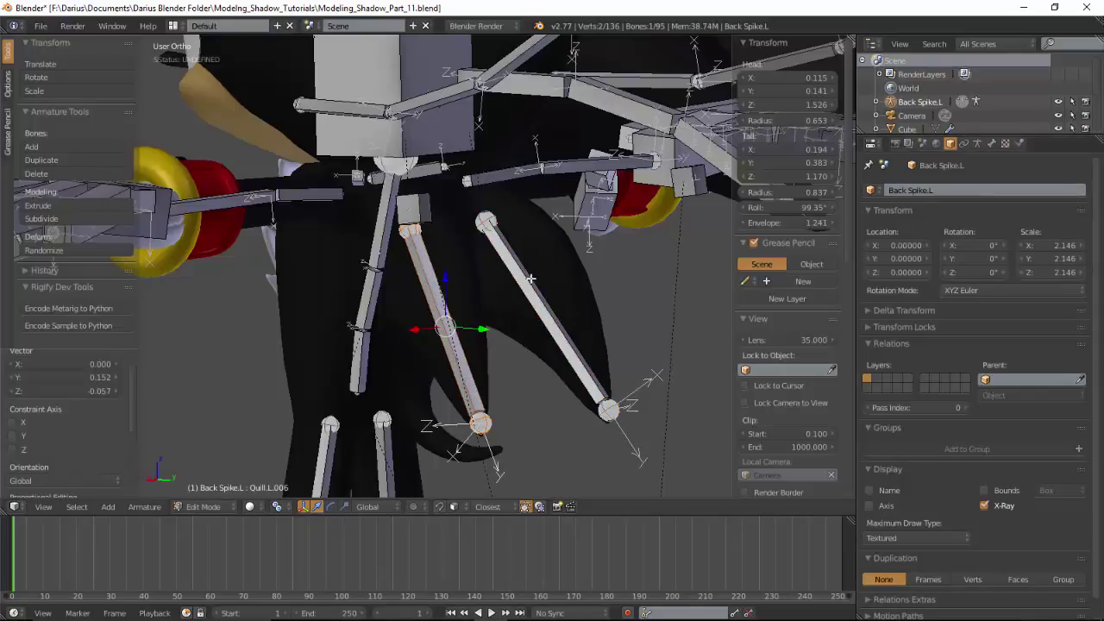
click(962, 191)
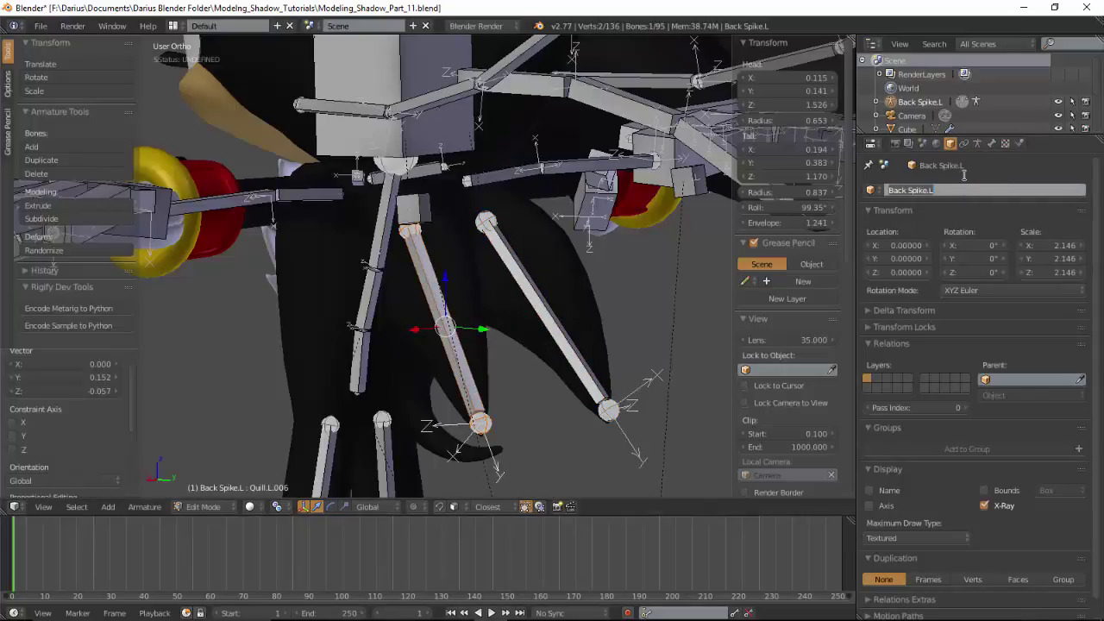
text(Shadow rig)
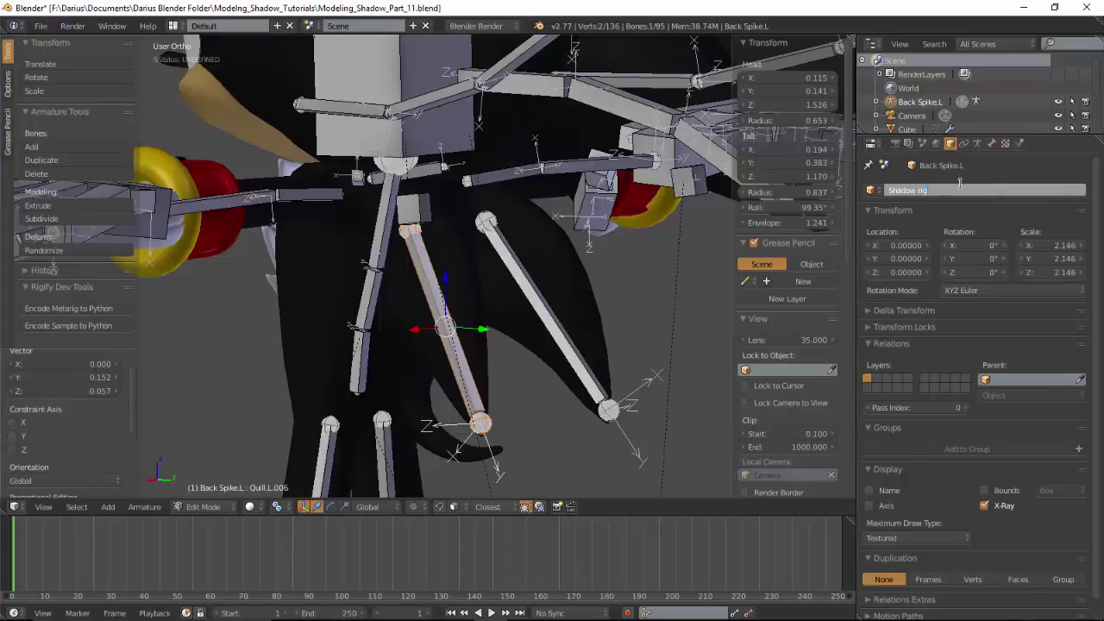
key(Return)
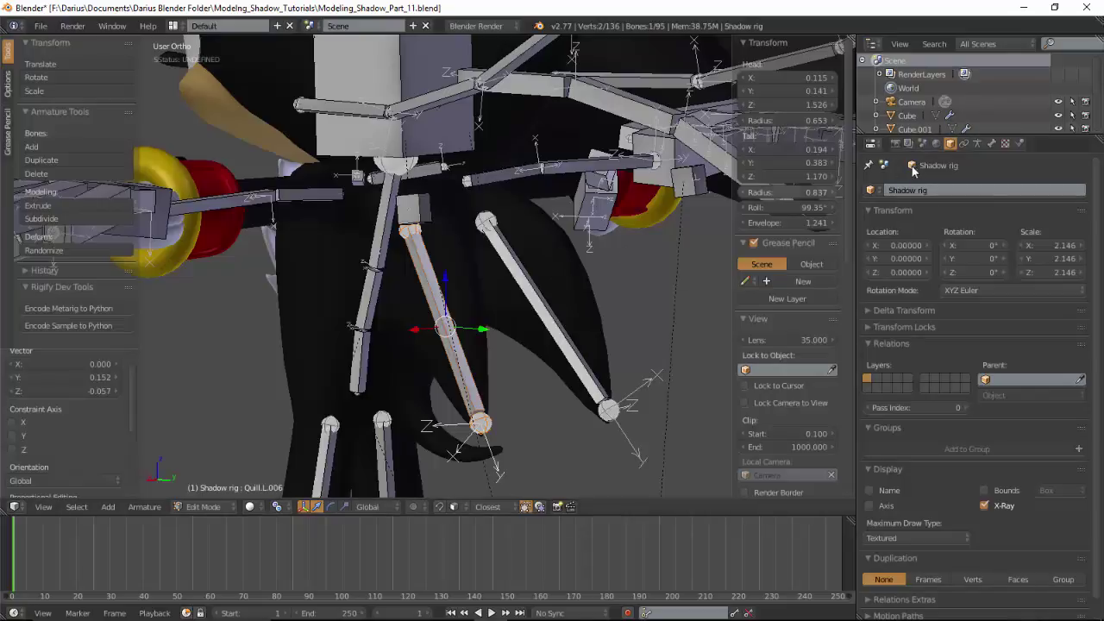
In the Bone tab, rename Quill.L.006 and Quill.R.006 to Back Spike.L and Back Spike.R.
click(992, 143)
click(950, 190)
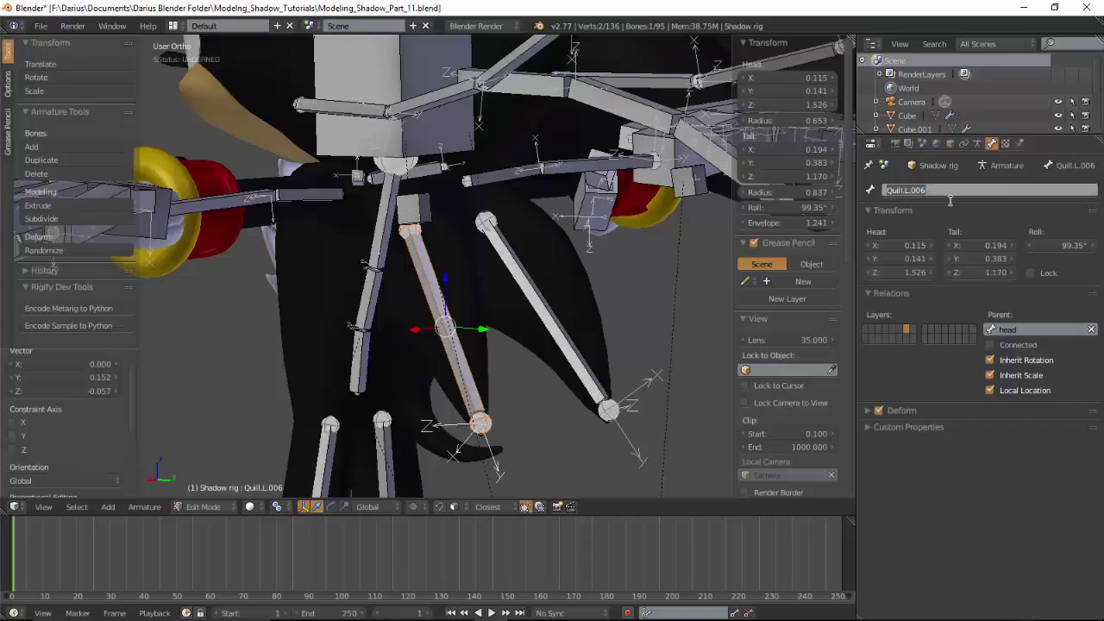
text(Back Spike.L)
key(Return)
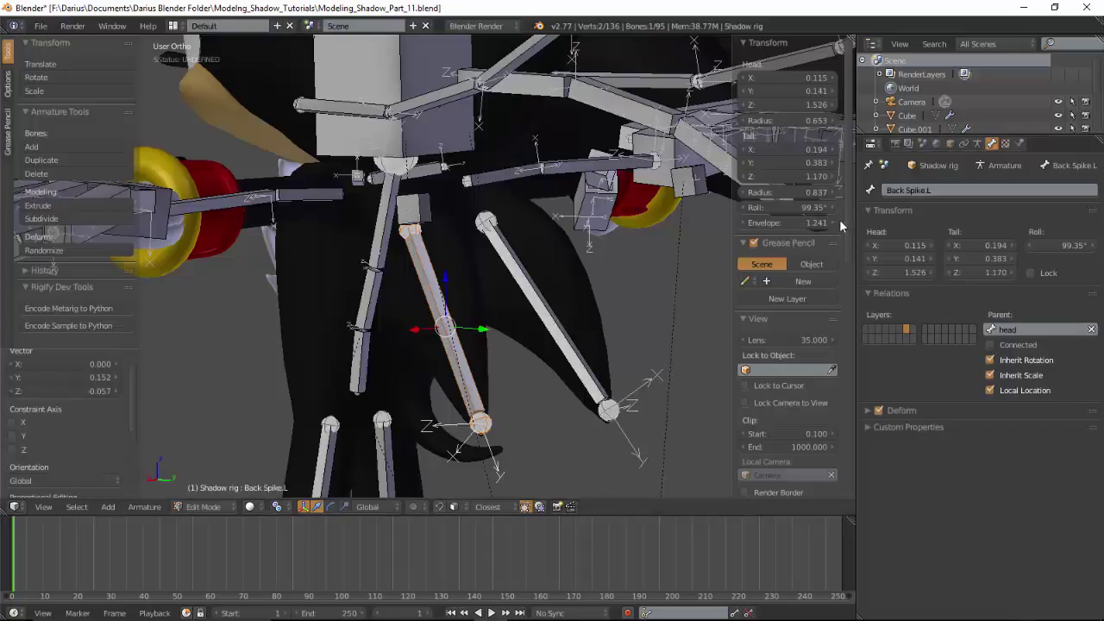
right_click(548, 313)
click(942, 193)
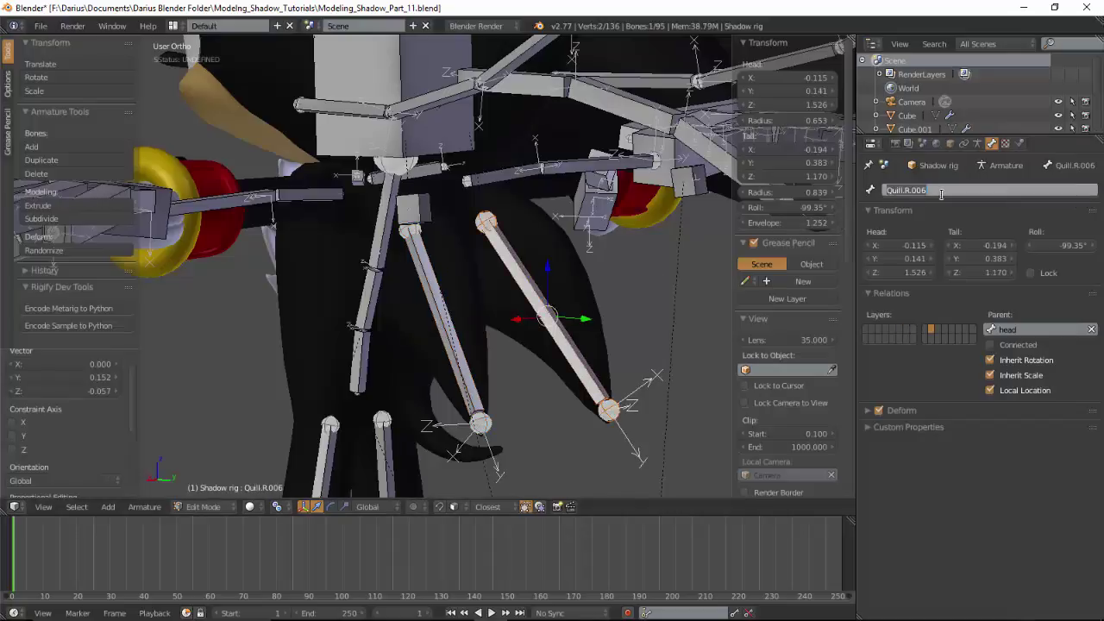
text(Back Spike.L)
key(Return)
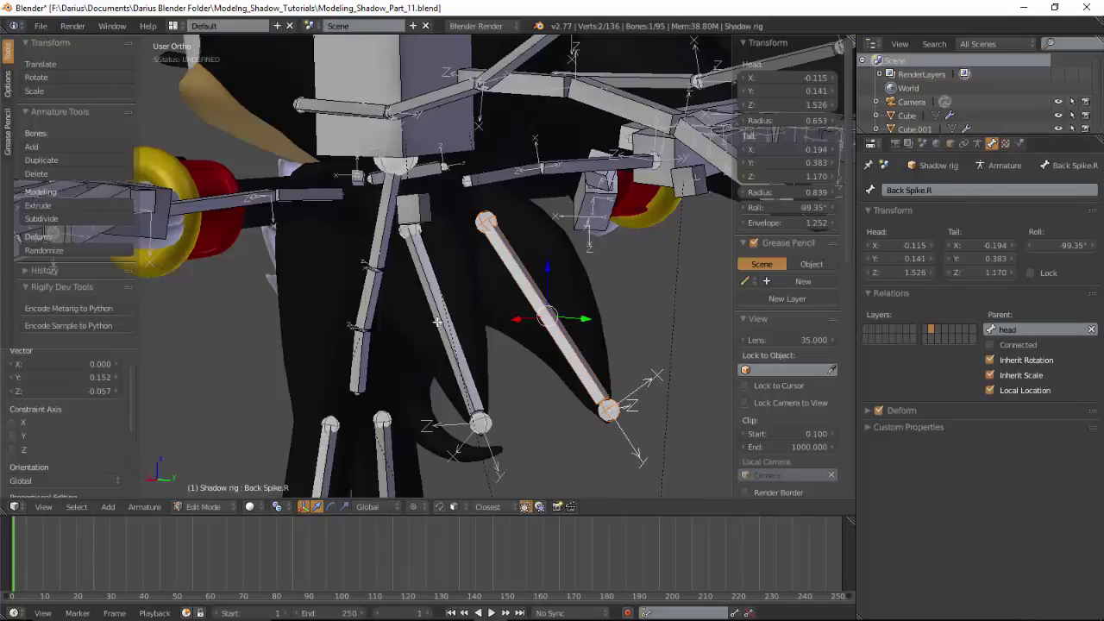
Subdivide Back Spike.L in Edit Mode and move its new middle joint along the spike's curve.
right_click(437, 322)
key(ctrl+Tab)
key(Tab)
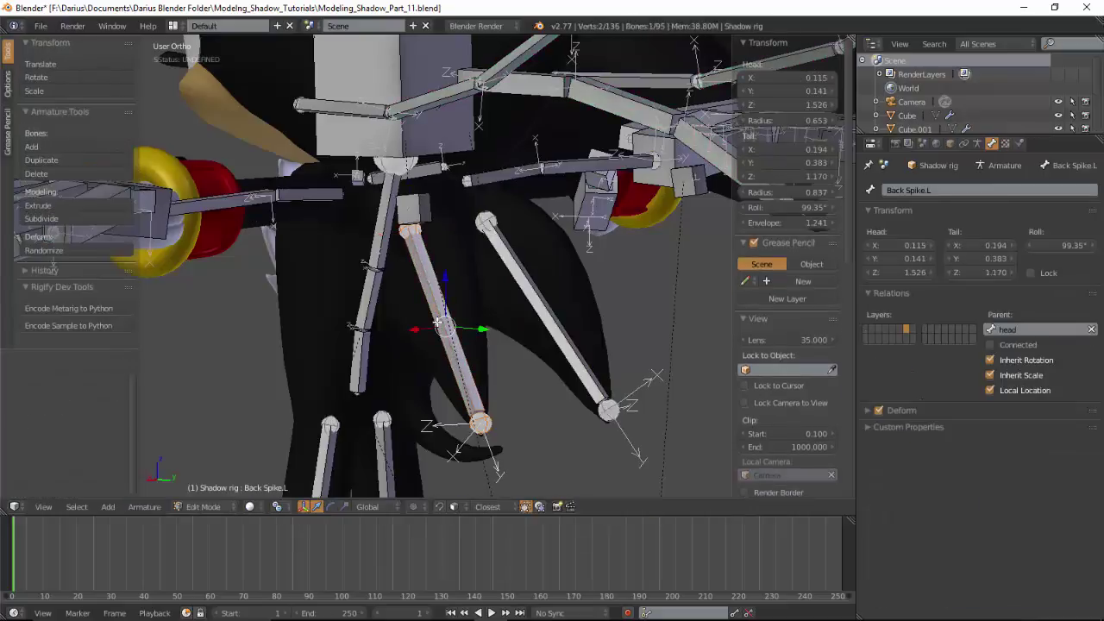
key(w)
click(437, 322)
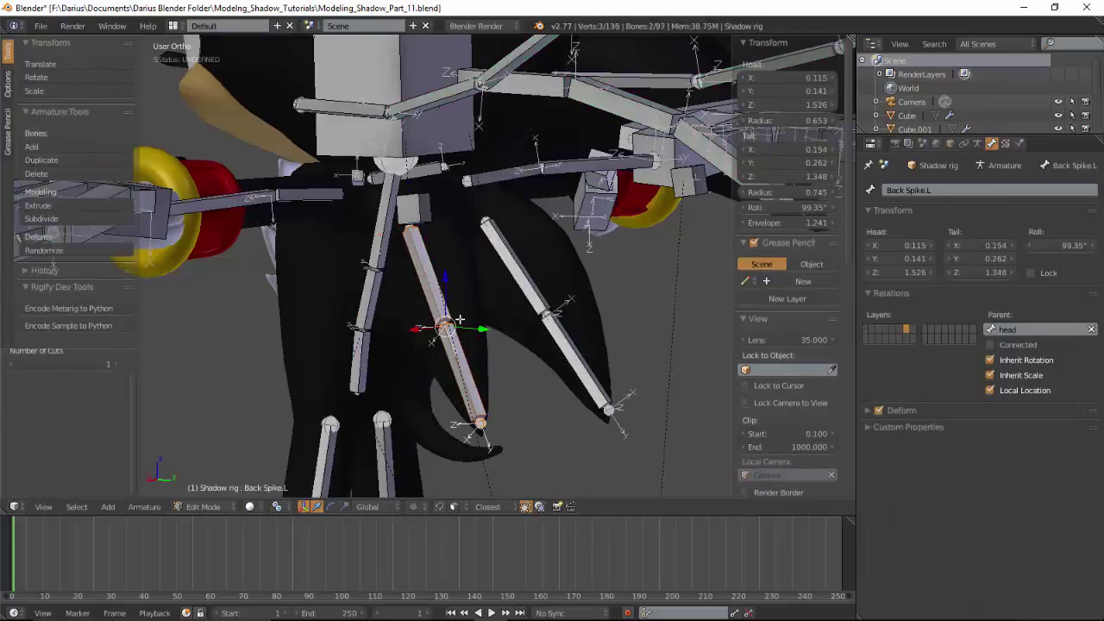
key(a)
key(KP_3)
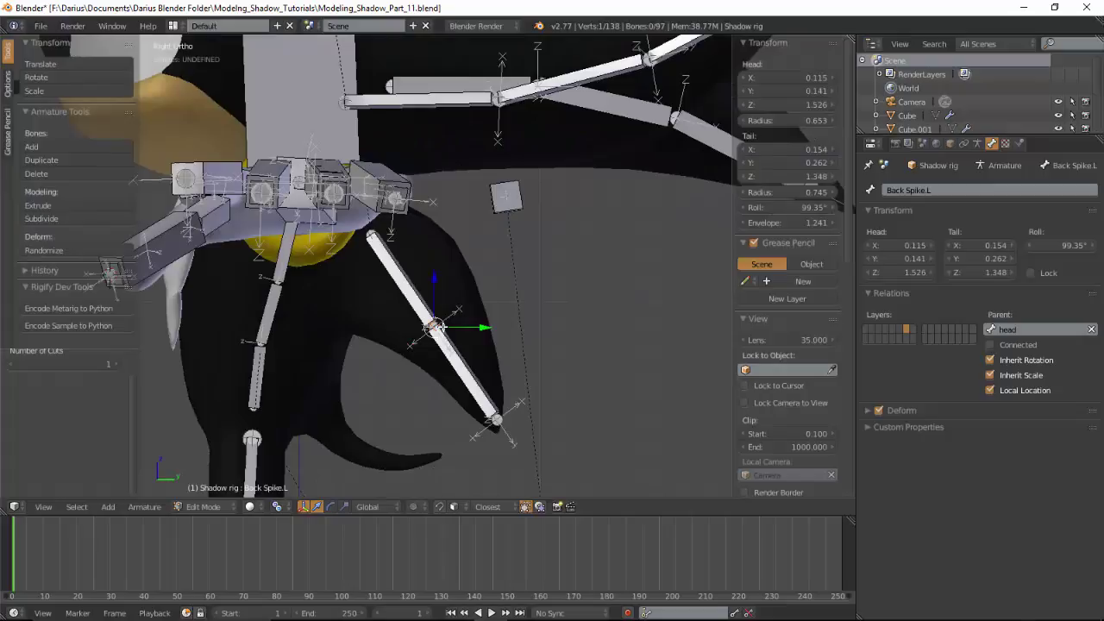
key(g)
click(447, 302)
drag(434, 328, 440, 313)
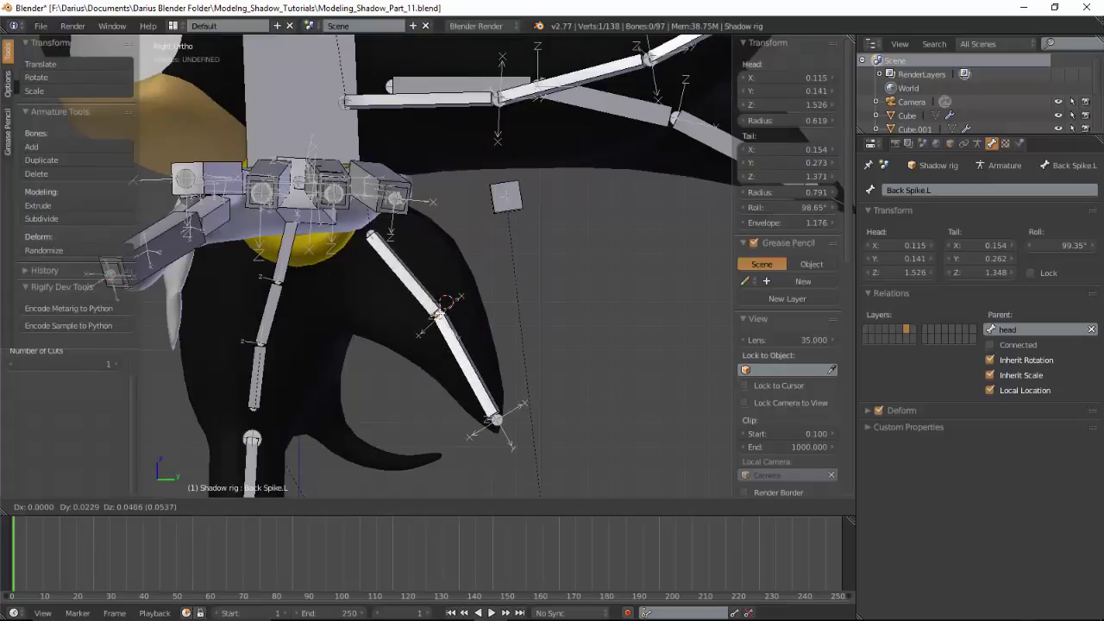
Duplicate the middle quill bone and fit its ends along the character's tail.
right_click(488, 86)
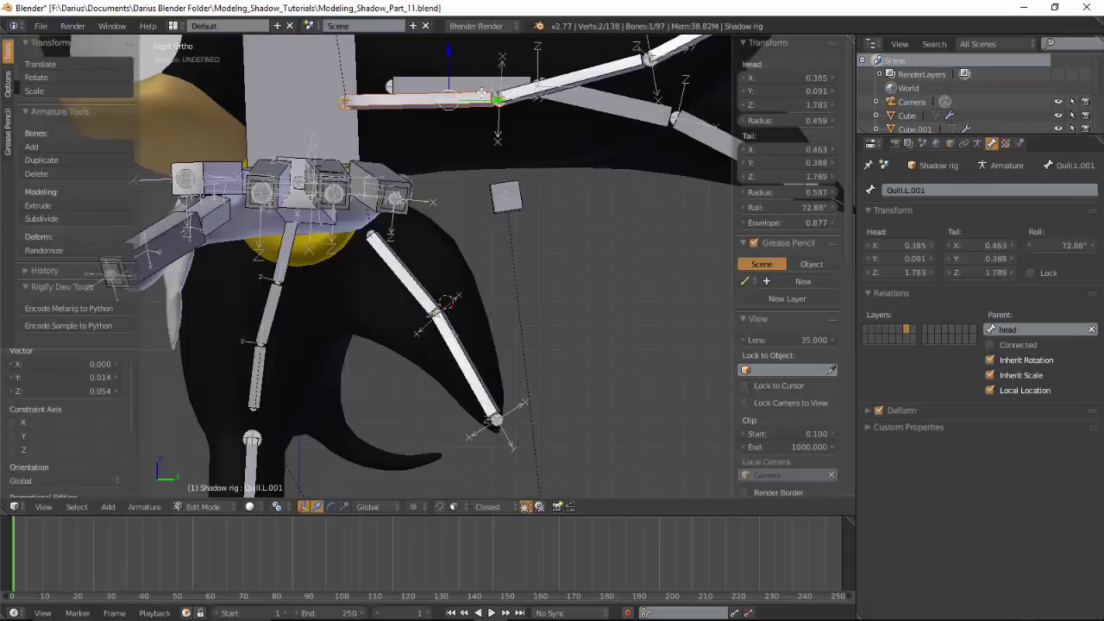
key(shift+d)
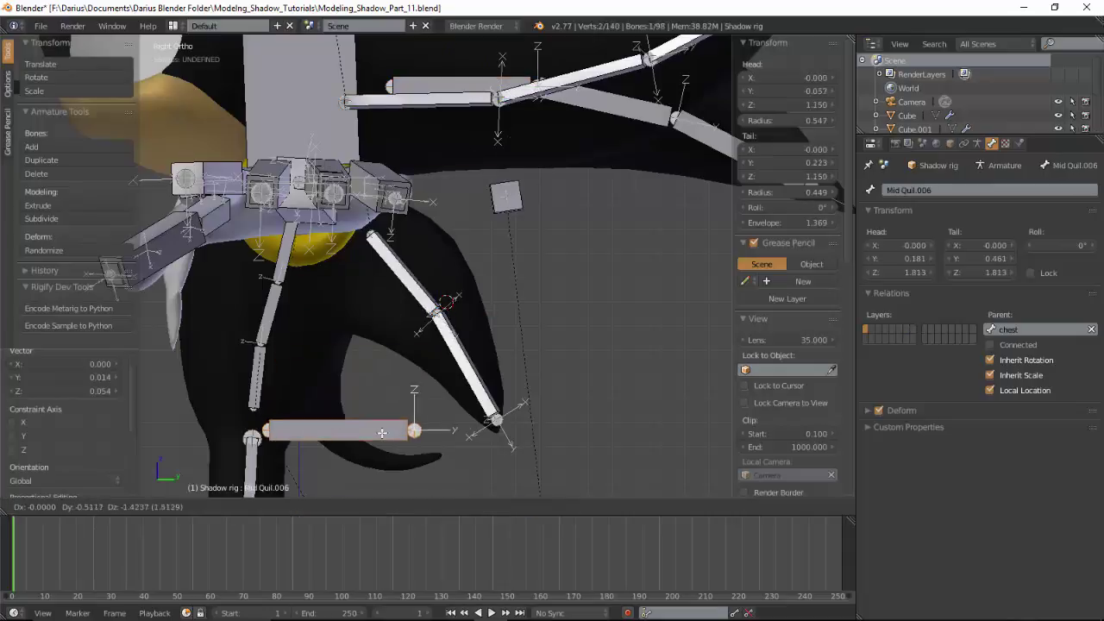
click(450, 427)
key(g)
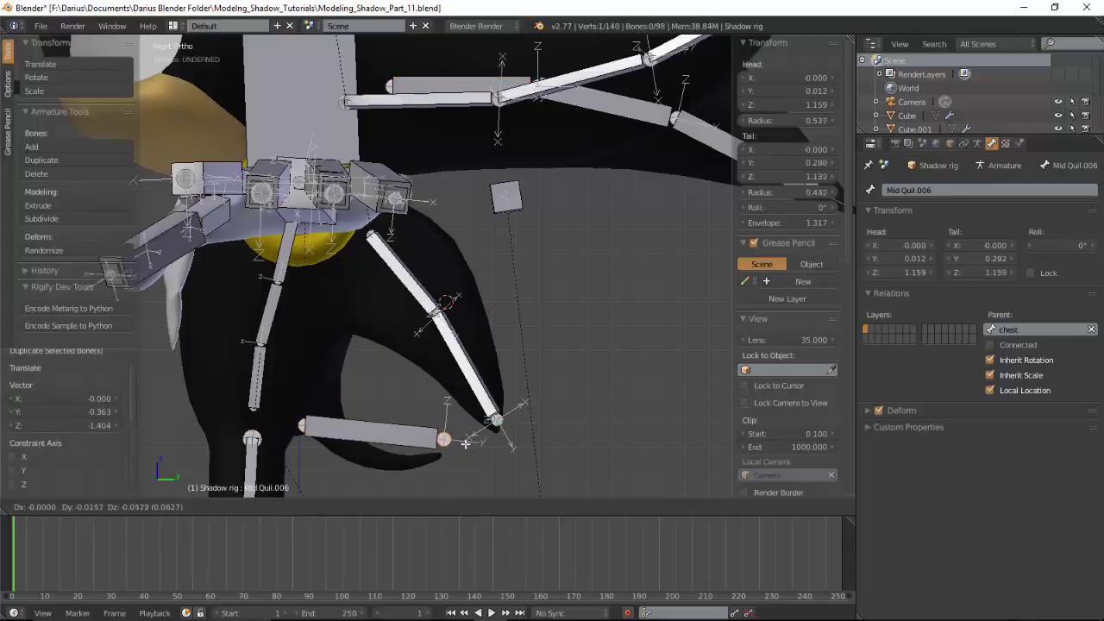
click(438, 459)
right_click(307, 423)
key(g)
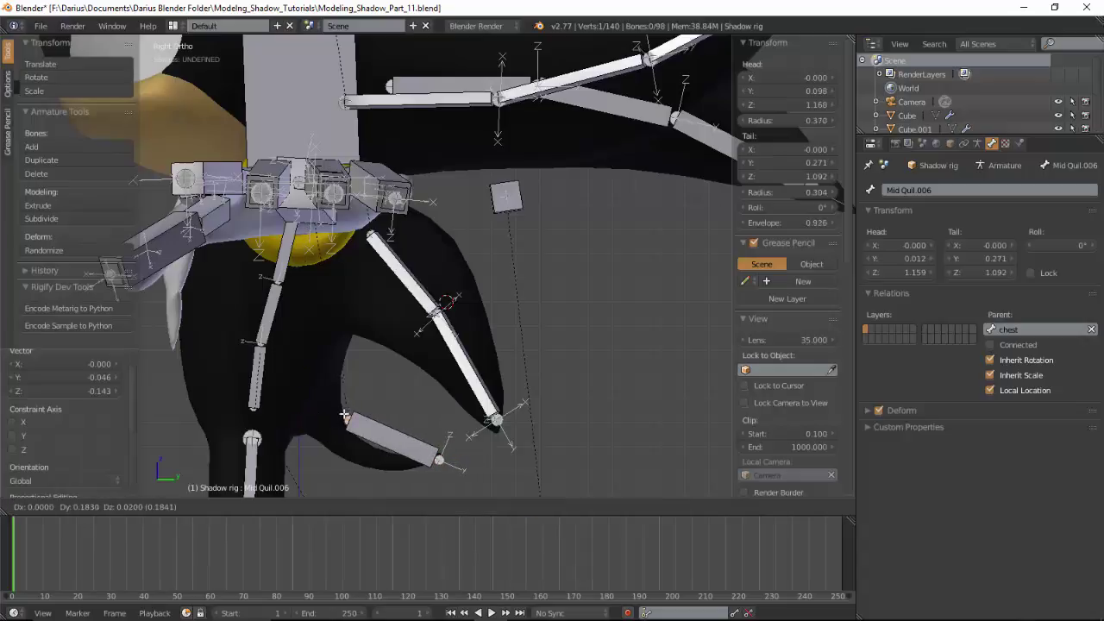
click(339, 422)
right_click(373, 440)
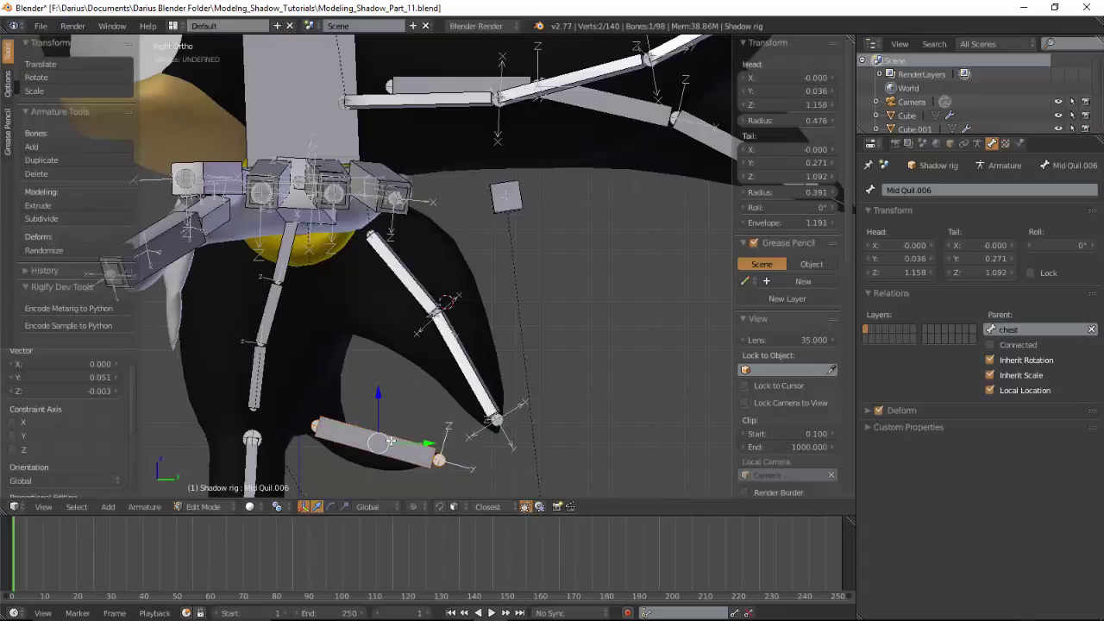
Name the bone Tail, thin it, subdivide it and bend its middle joint.
click(918, 191)
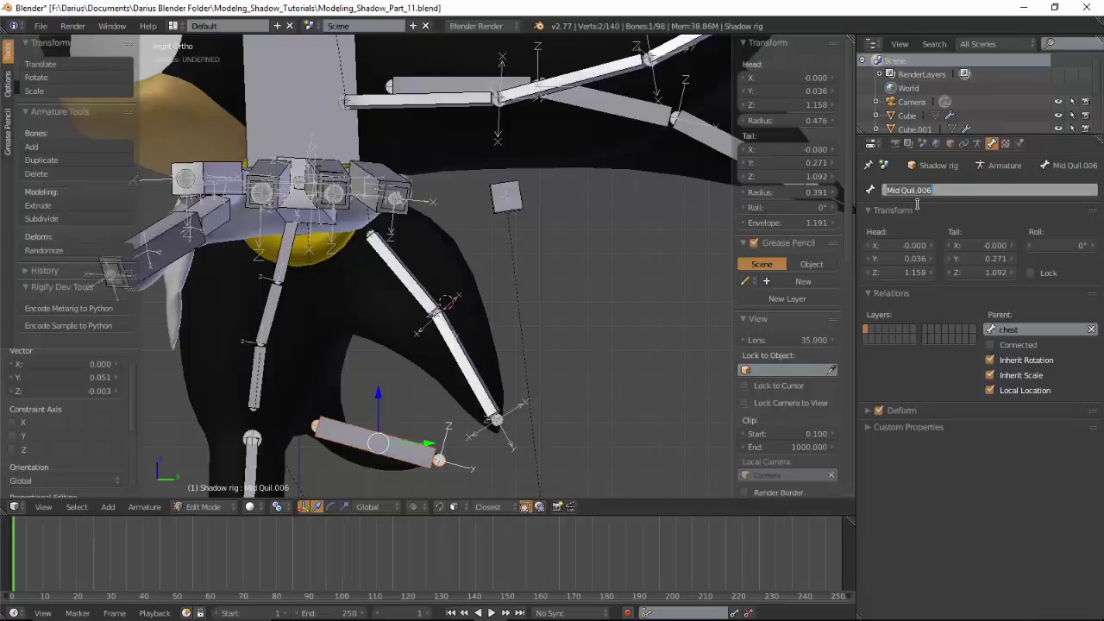
text(Tail)
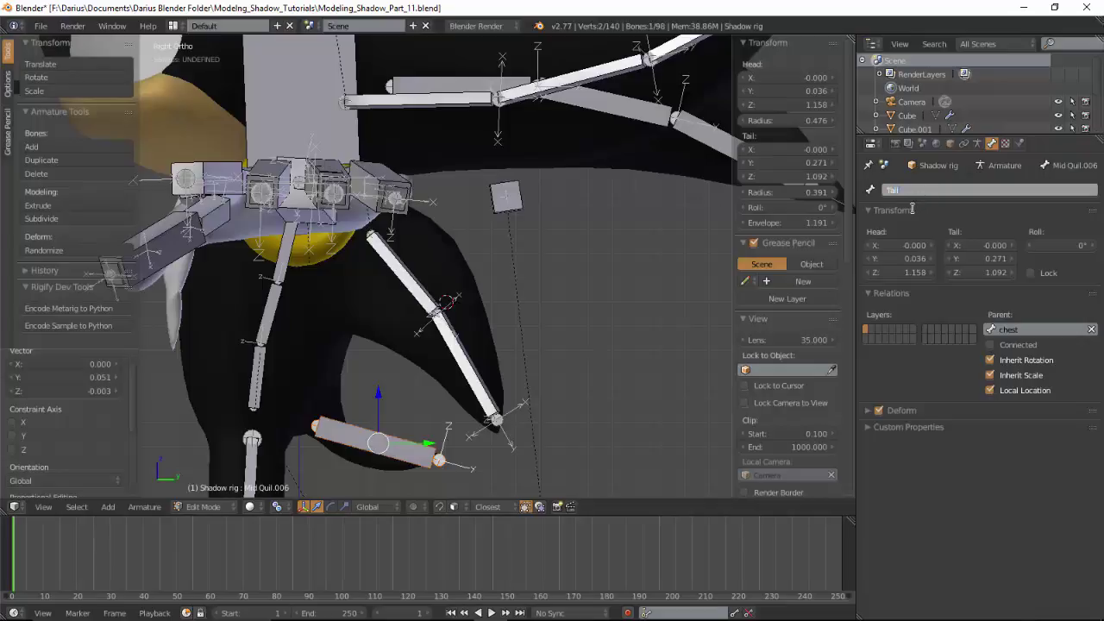
key(Return)
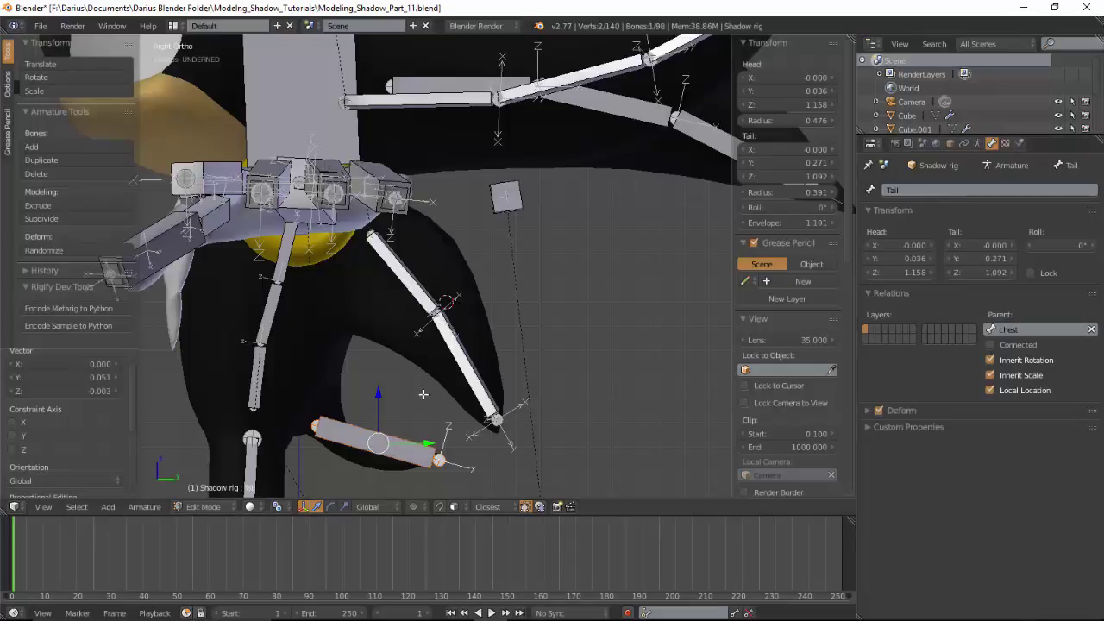
key(ctrl+alt+s)
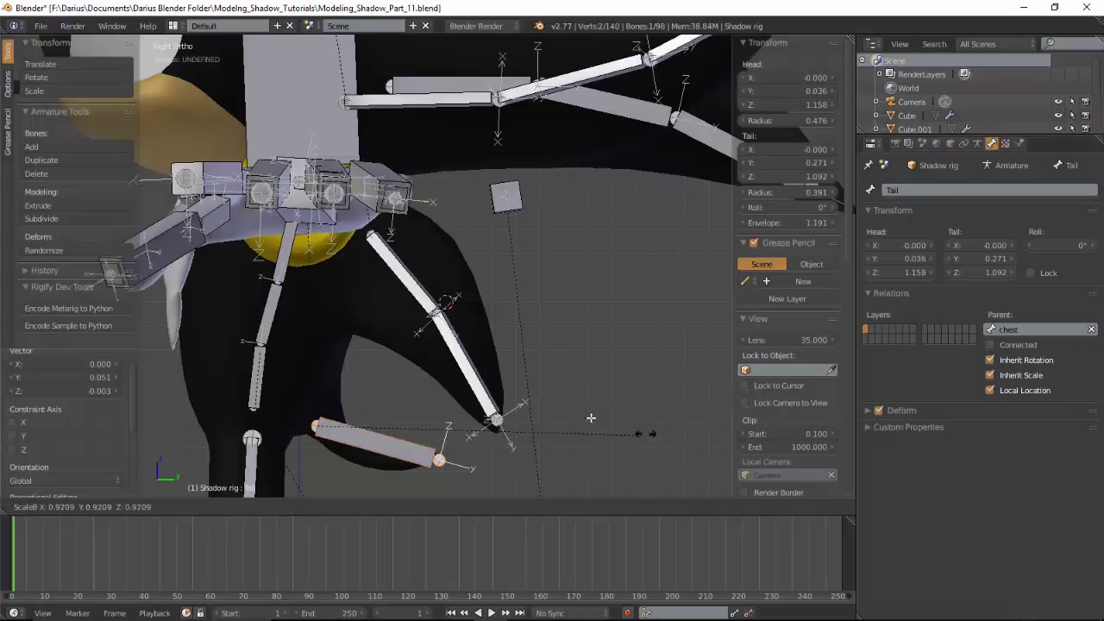
click(496, 416)
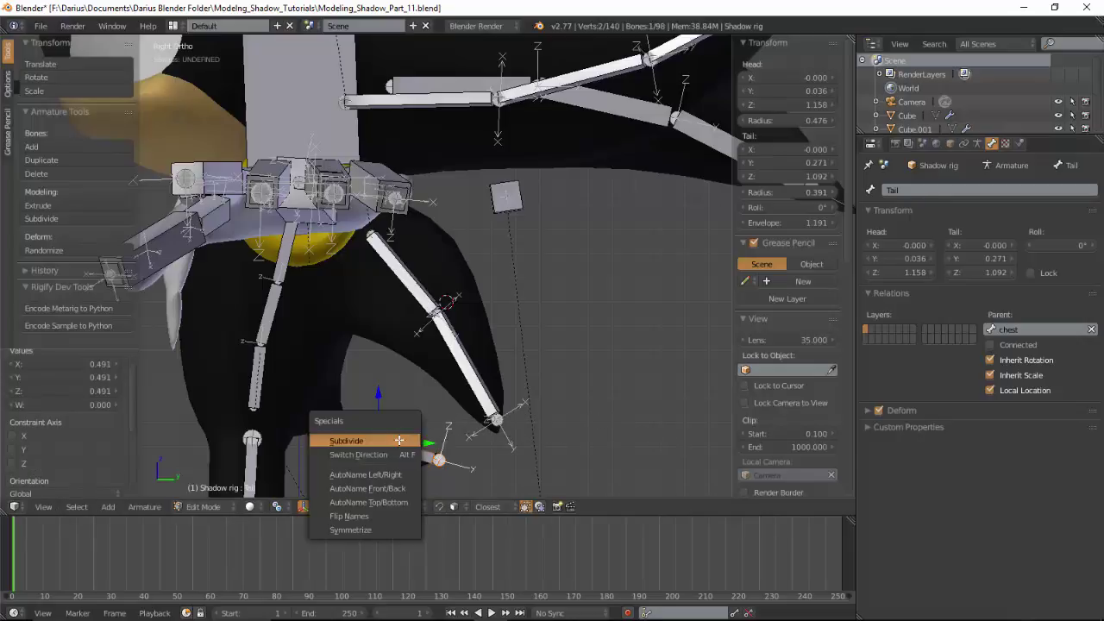
click(399, 440)
key(g)
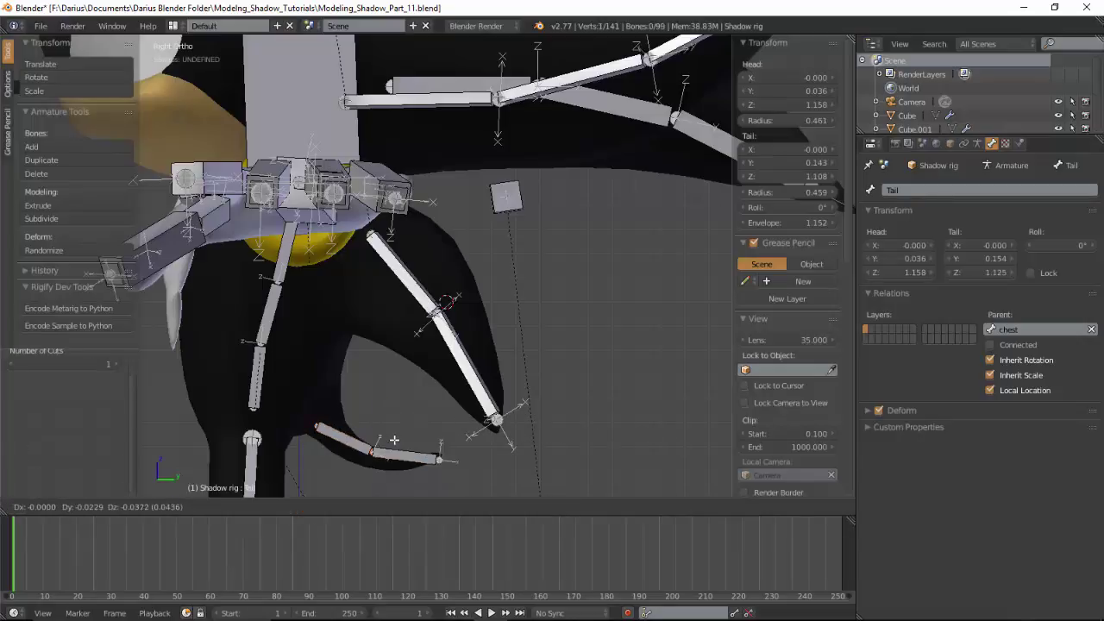
click(394, 441)
mouse_move(399, 457)
middle_down()
mouse_move(340, 374)
mouse_move(491, 331)
mouse_move(574, 280)
middle_up()
Parent the tail bones to the hips bone with Keep Offset.
scroll(491, 331, up, 4)
right_click(445, 393)
shift+right_click(360, 344)
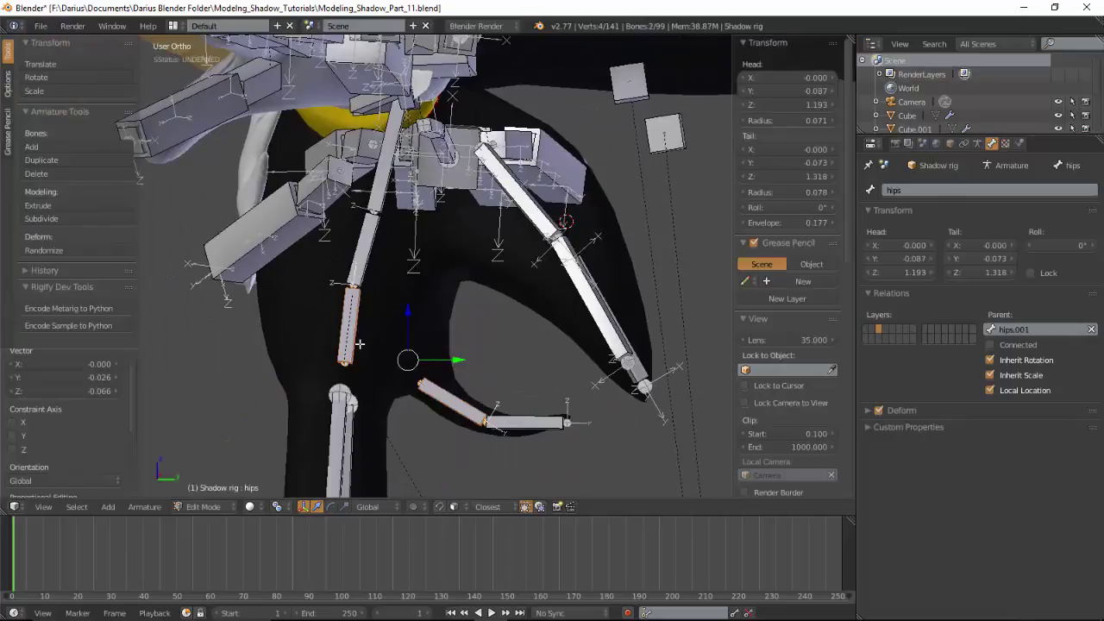
key(ctrl+p)
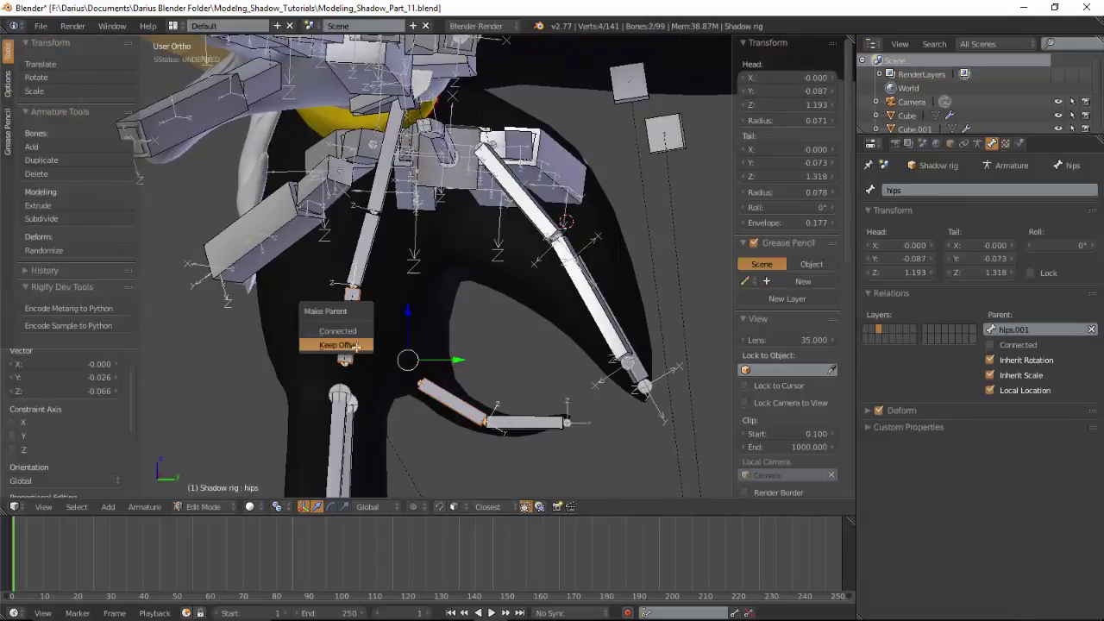
click(355, 346)
Parent the left back spike bone to the chest bone with Keep Offset.
middle_drag(355, 346, 493, 233)
scroll(477, 239, up, 2)
right_click(478, 239)
shift+right_click(451, 216)
key(ctrl+p)
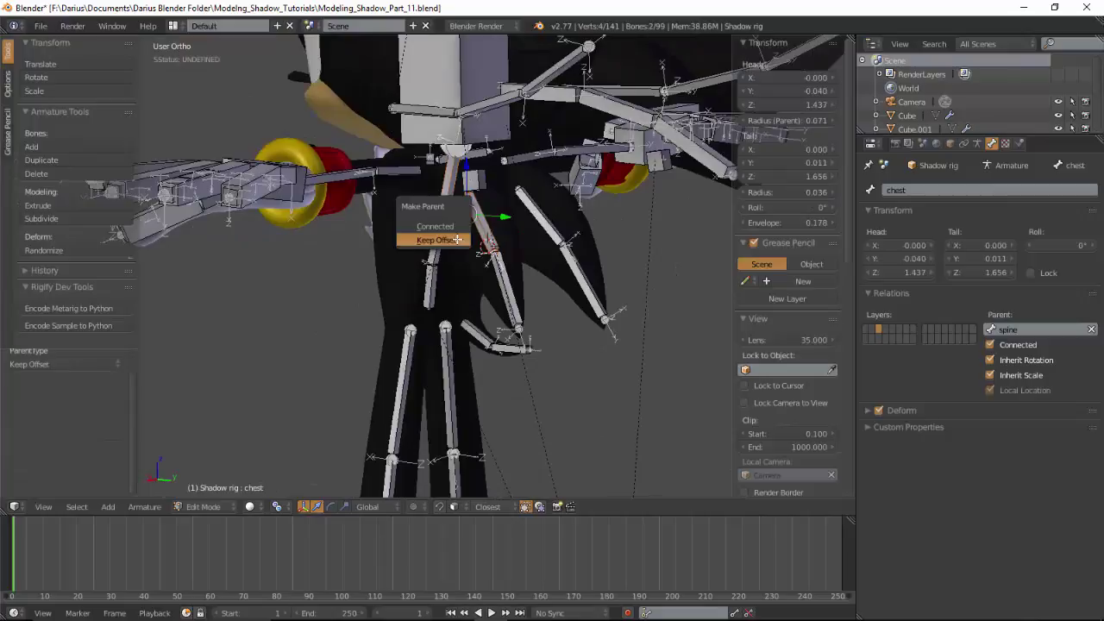
click(457, 240)
Switch the rig into Pose Mode and select the chest bone.
key(ctrl+Tab)
mouse_move(451, 279)
middle_down()
mouse_move(496, 289)
mouse_move(474, 269)
mouse_move(522, 294)
mouse_move(507, 210)
middle_up()
key(ctrl+Tab)
right_click(424, 207)
key(ctrl+Tab)
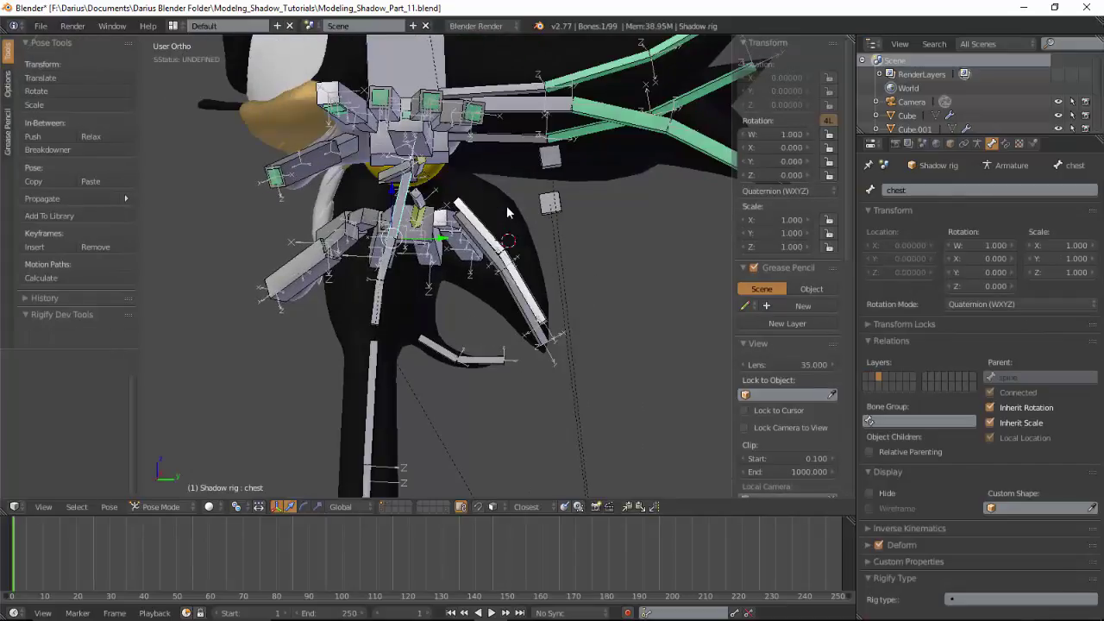
right_click(379, 302)
key(r)
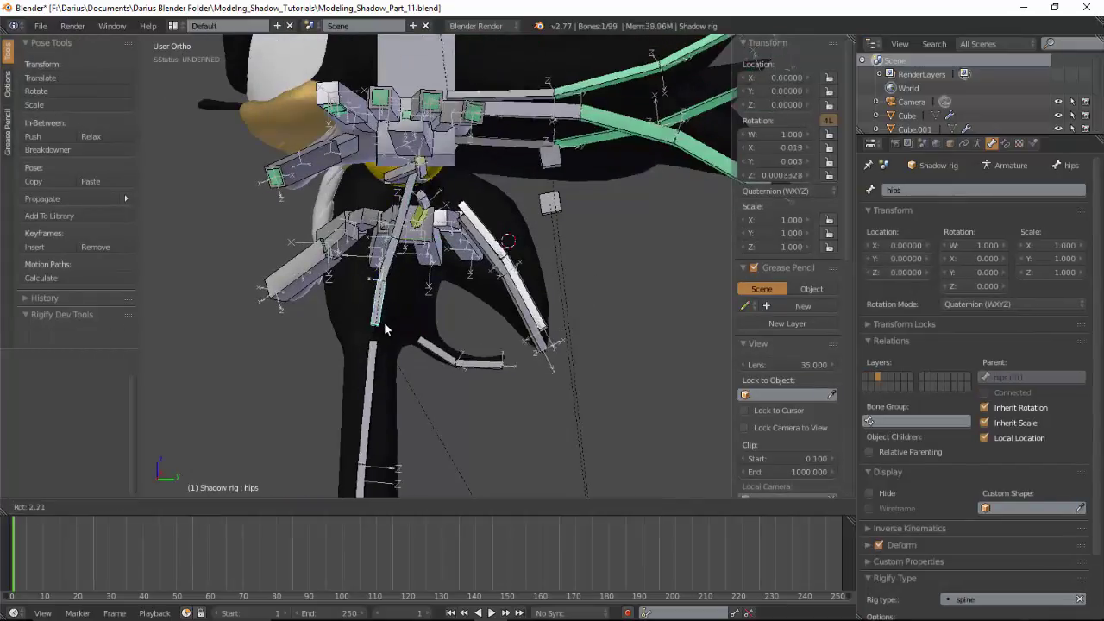
key(Escape)
middle_drag(384, 322, 438, 366)
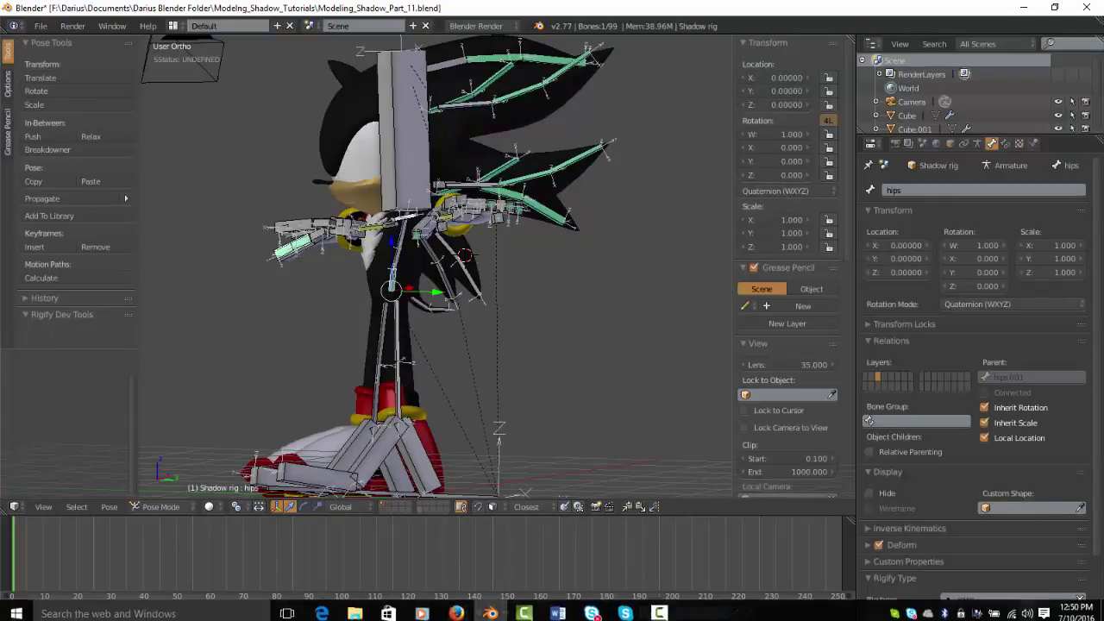
middle_drag(277, 290, 440, 290)
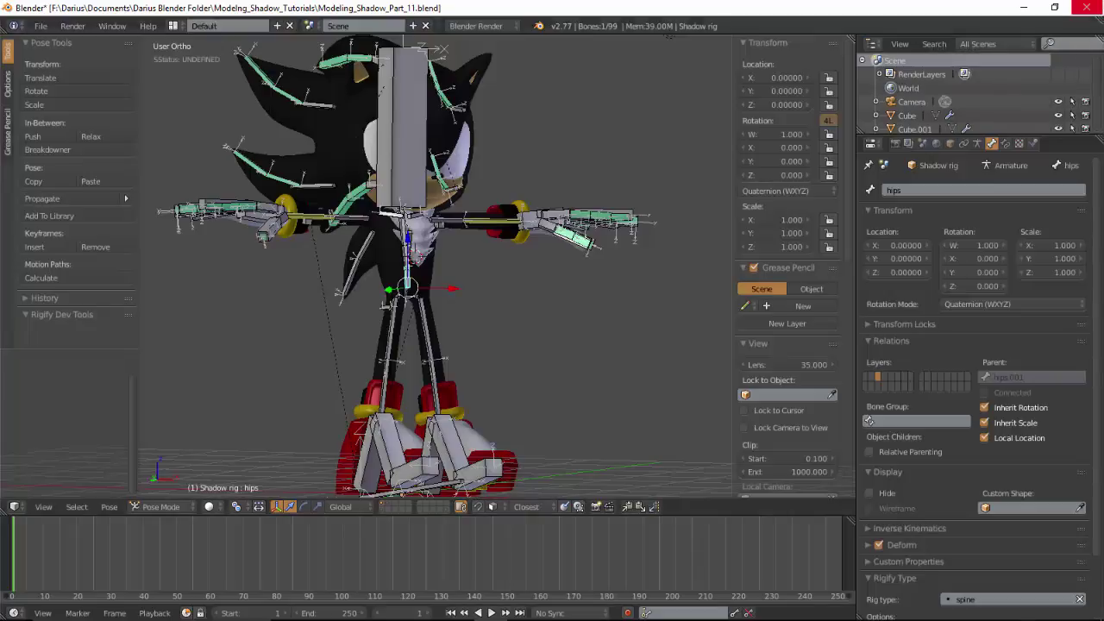
mouse_move(522, 276)
middle_down()
mouse_move(460, 355)
mouse_move(419, 357)
mouse_move(466, 361)
middle_up()
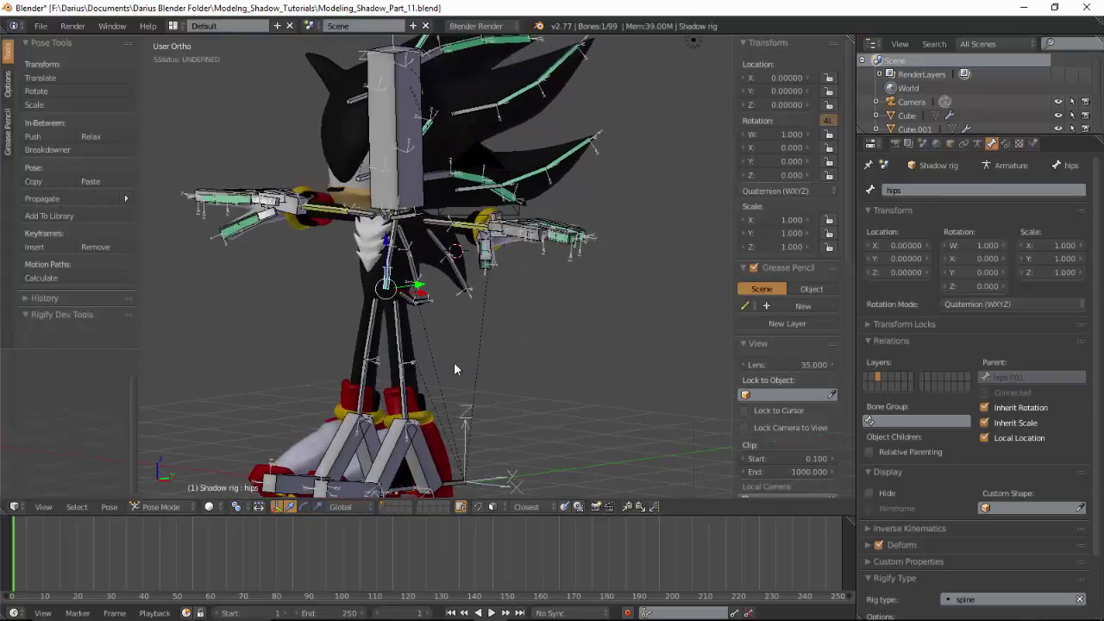